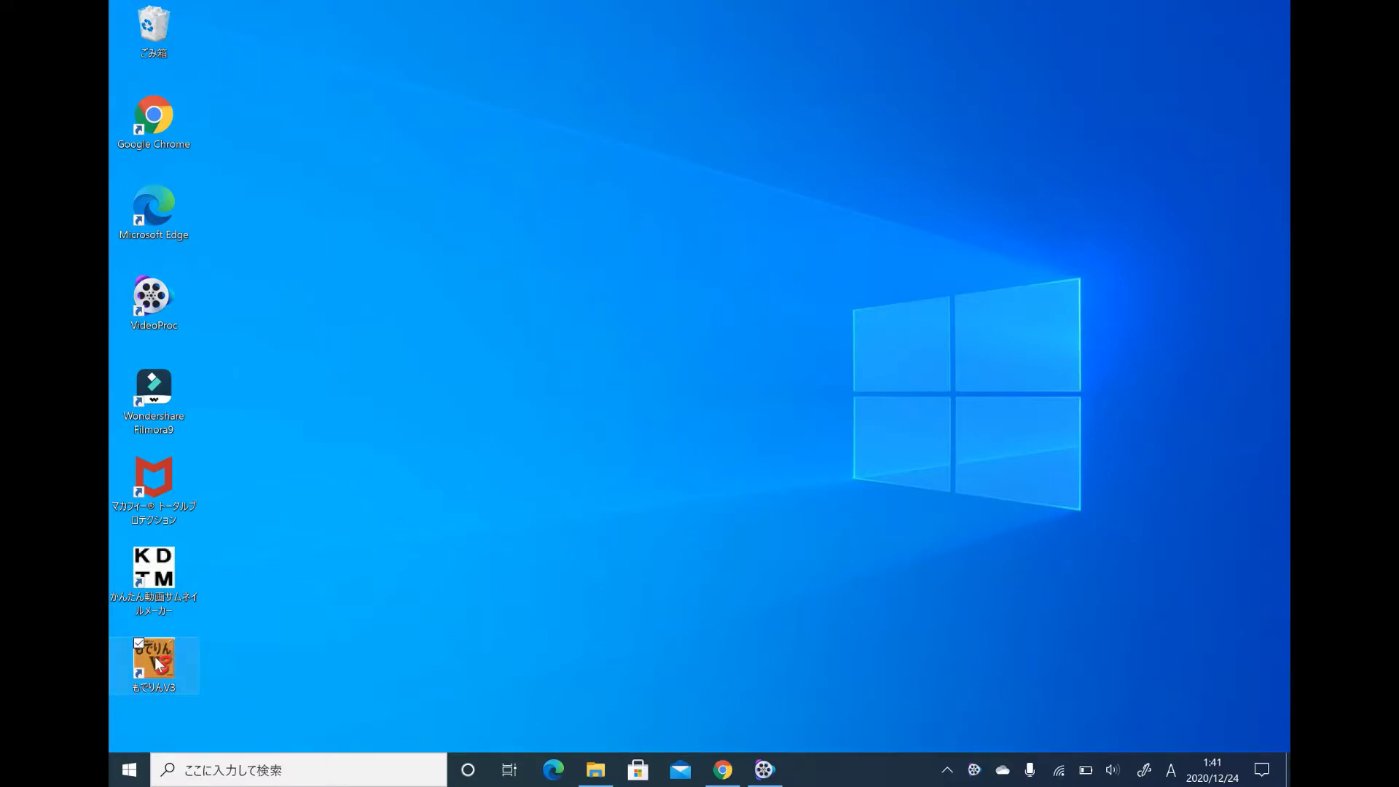
# Step: Launch もでりん V3 and open the existing drawing 巣箱01.dt3
pyautogui.doubleClick(156, 663)
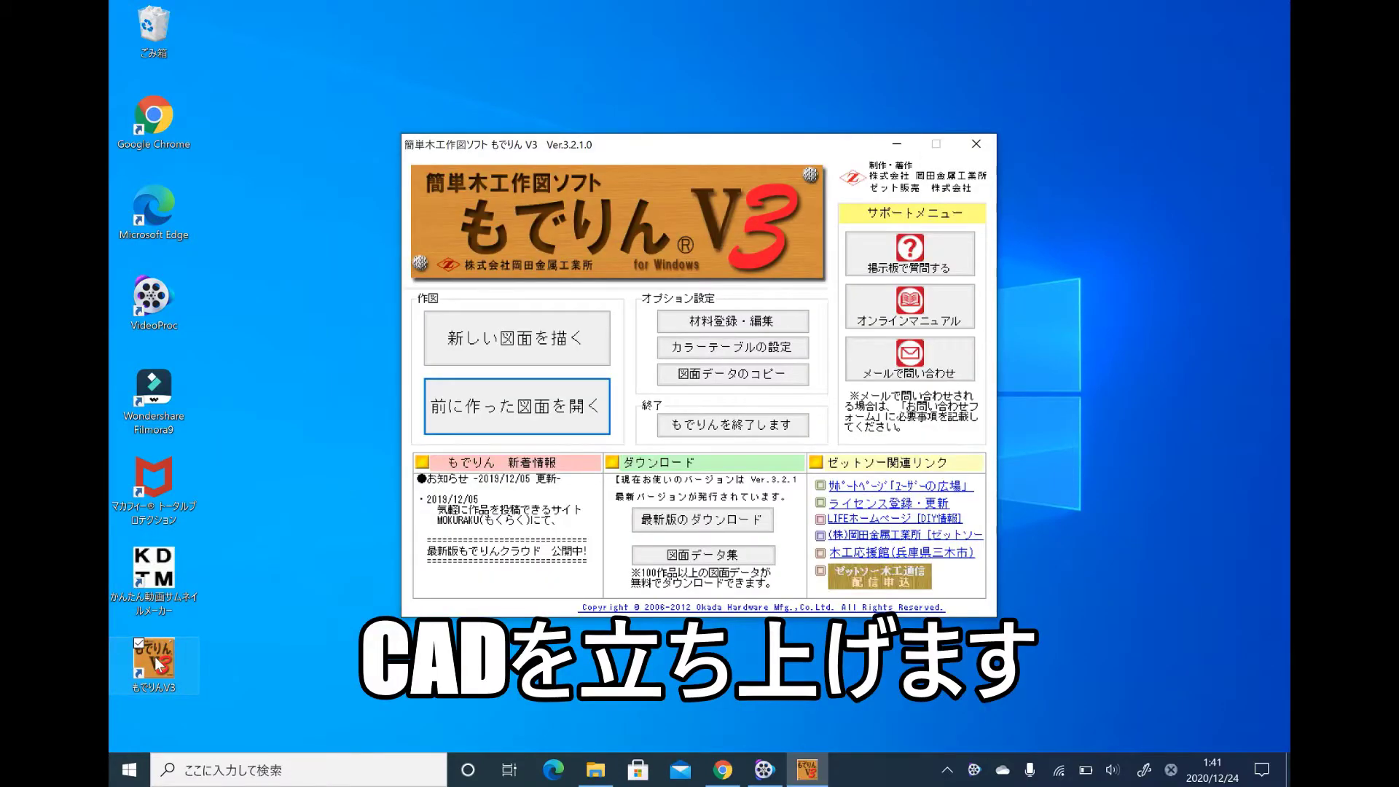
pyautogui.click(500, 428)
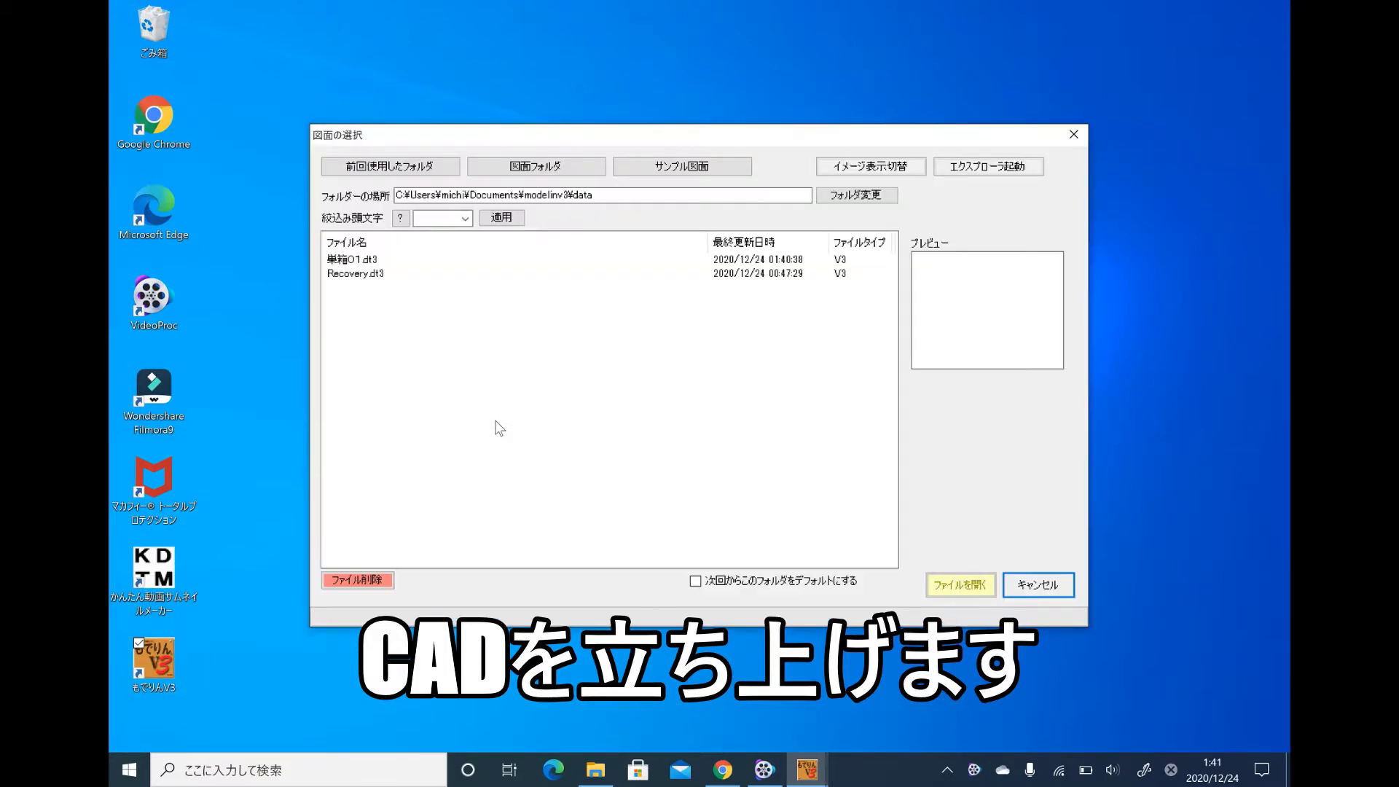
pyautogui.click(347, 263)
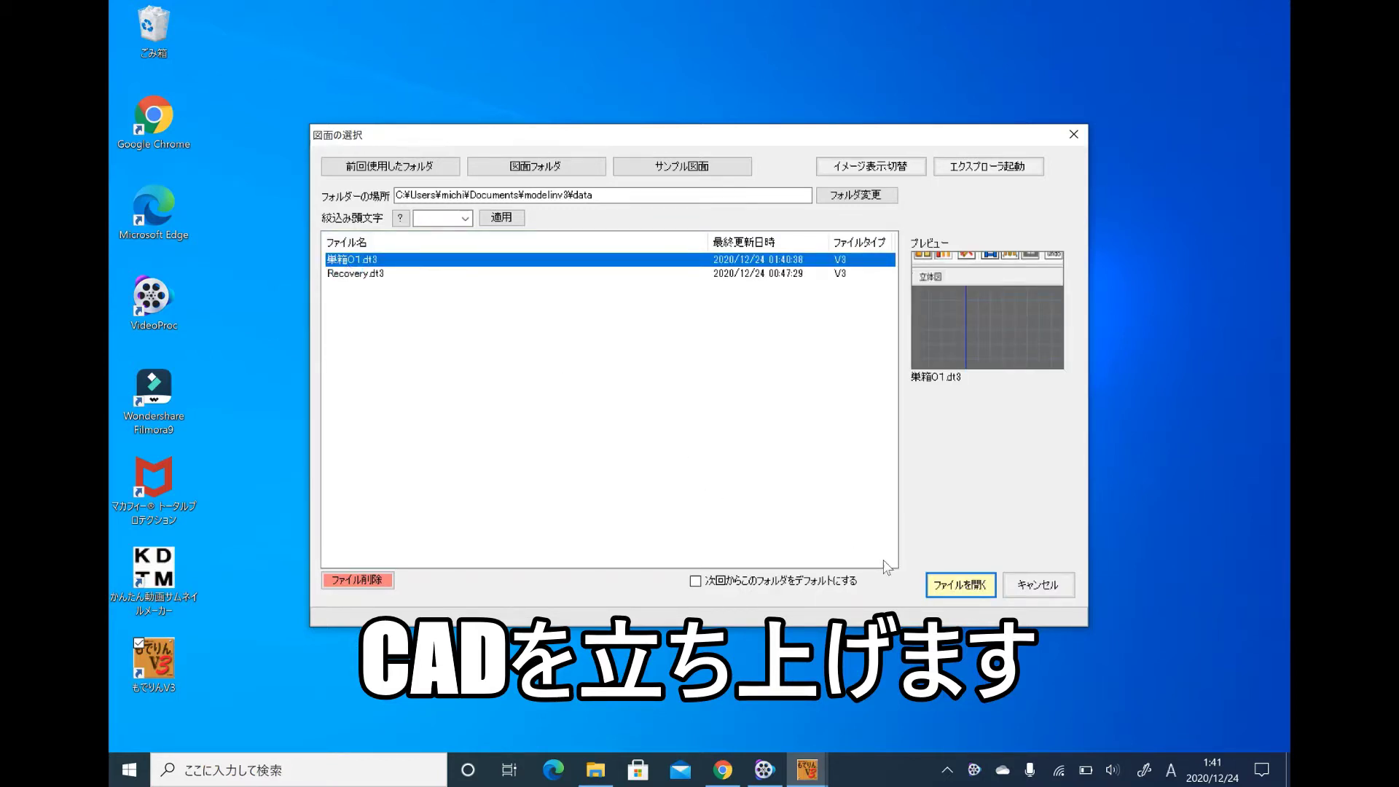
pyautogui.click(947, 588)
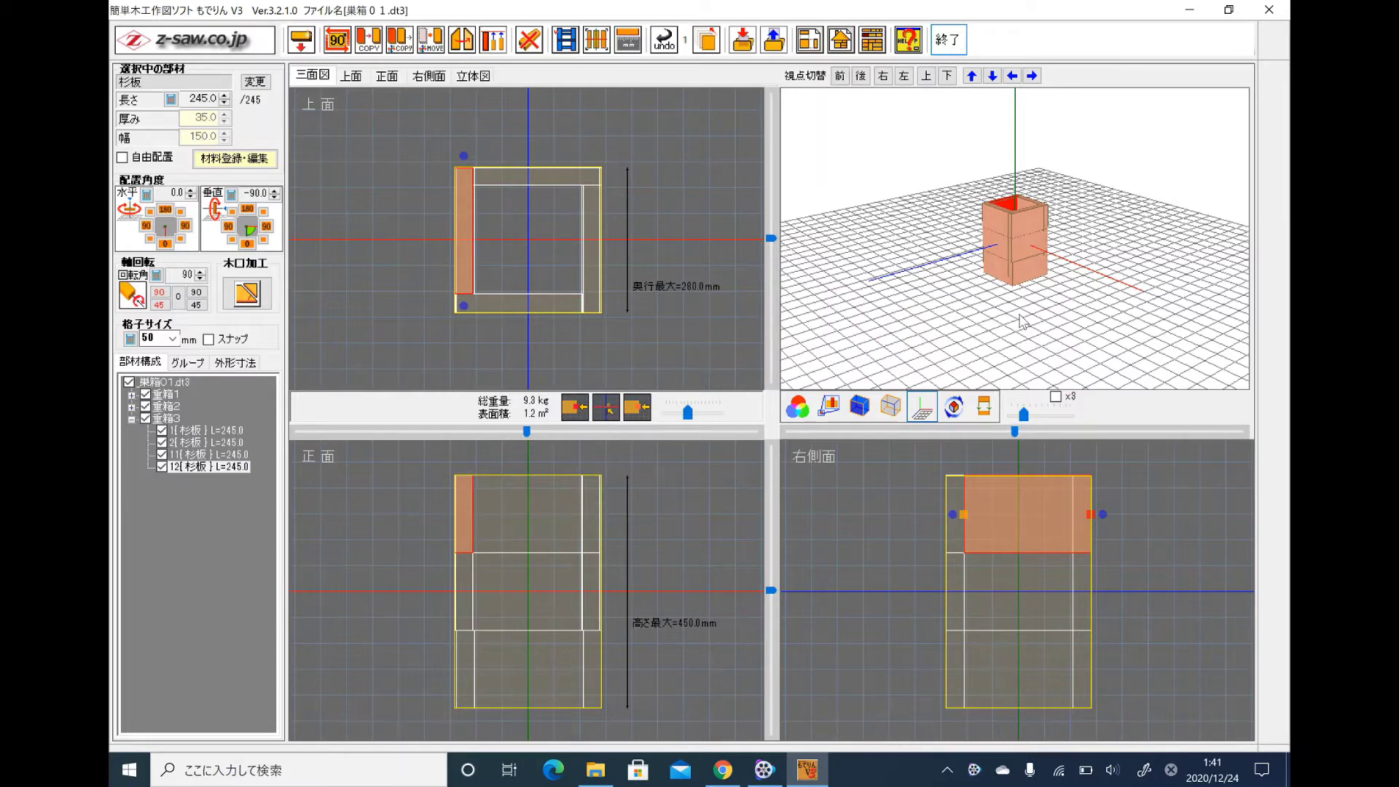
# Step: Shift board 1 of 重箱3 along the front edge until its end is flush with the box's right outer corner
pyautogui.moveTo(1021, 322); pyautogui.dragTo(865, 343)
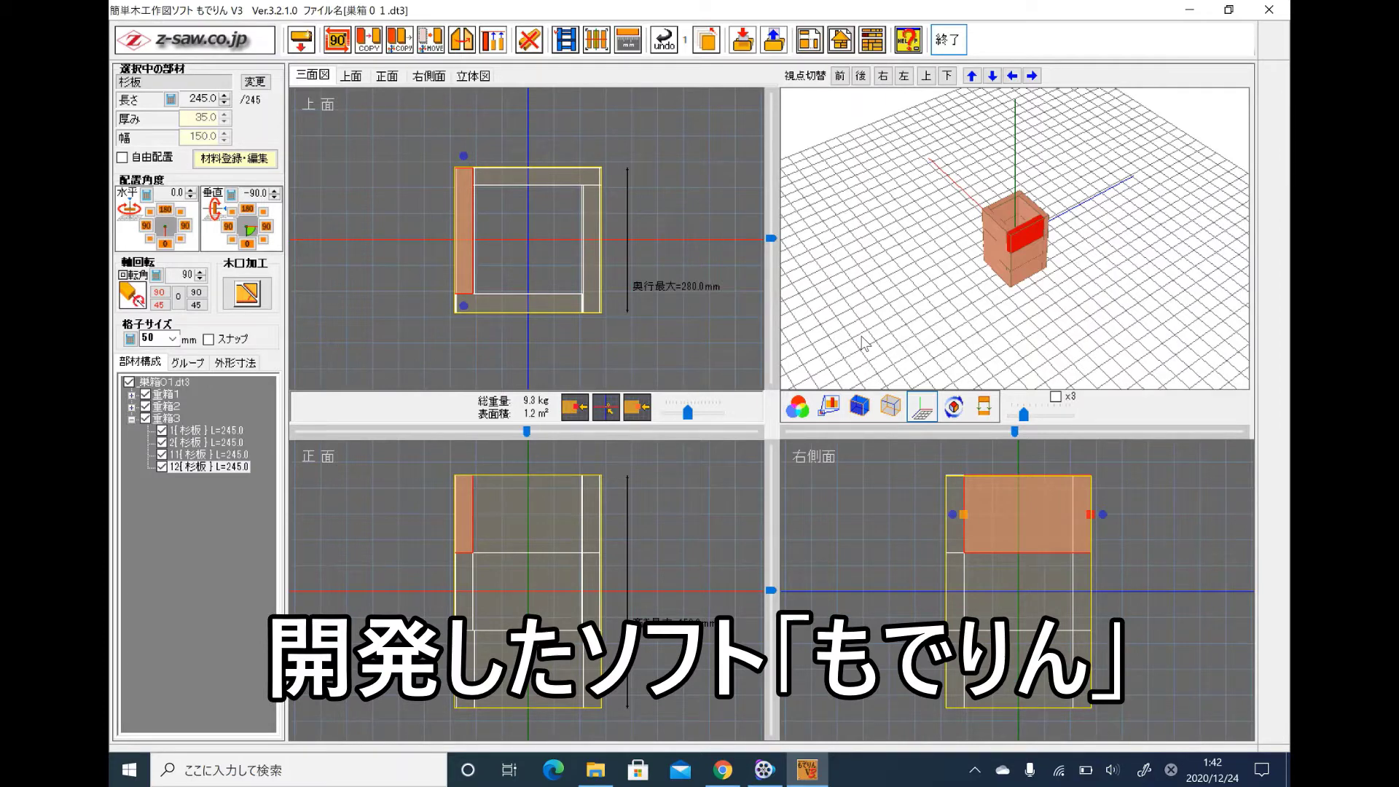
pyautogui.moveTo(862, 335); pyautogui.dragTo(846, 312)
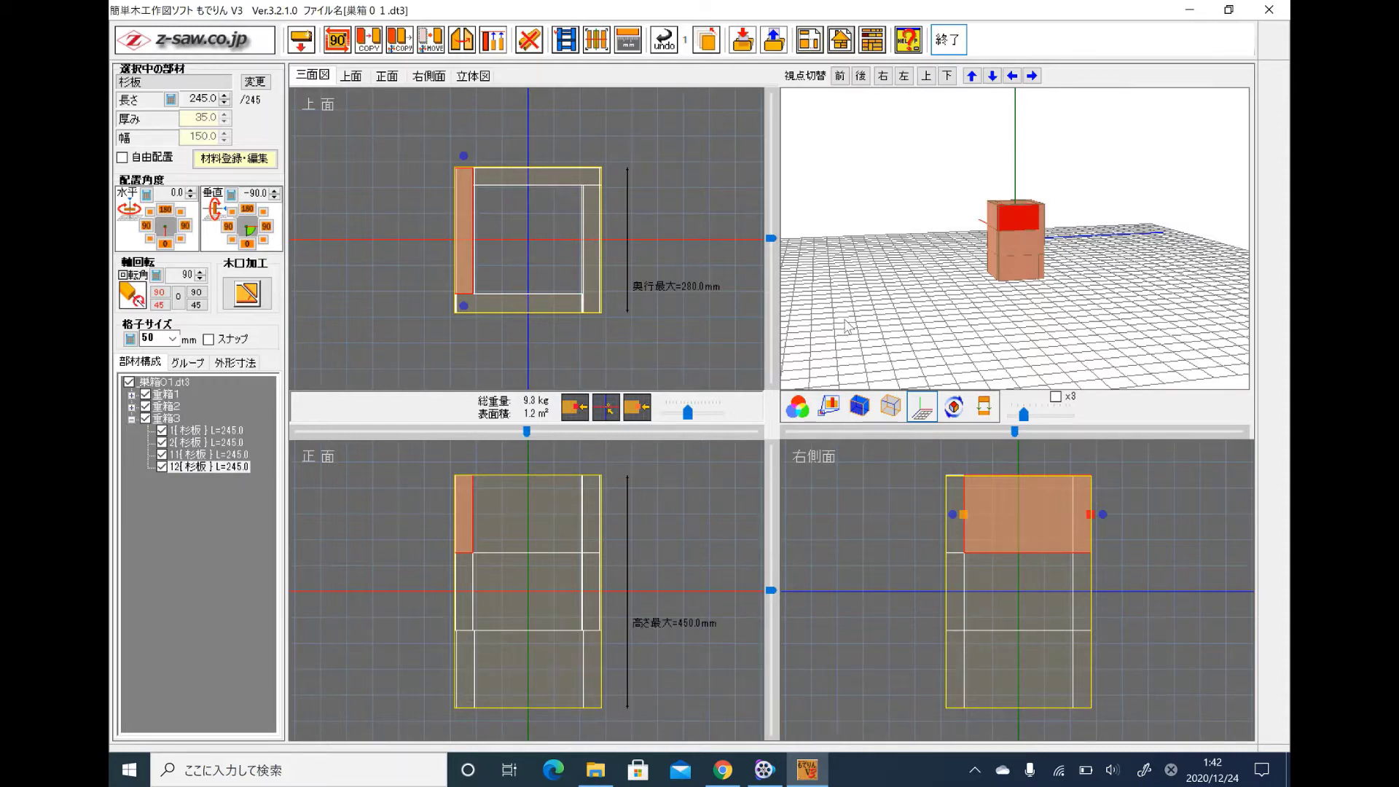
pyautogui.moveTo(899, 284); pyautogui.dragTo(871, 323)
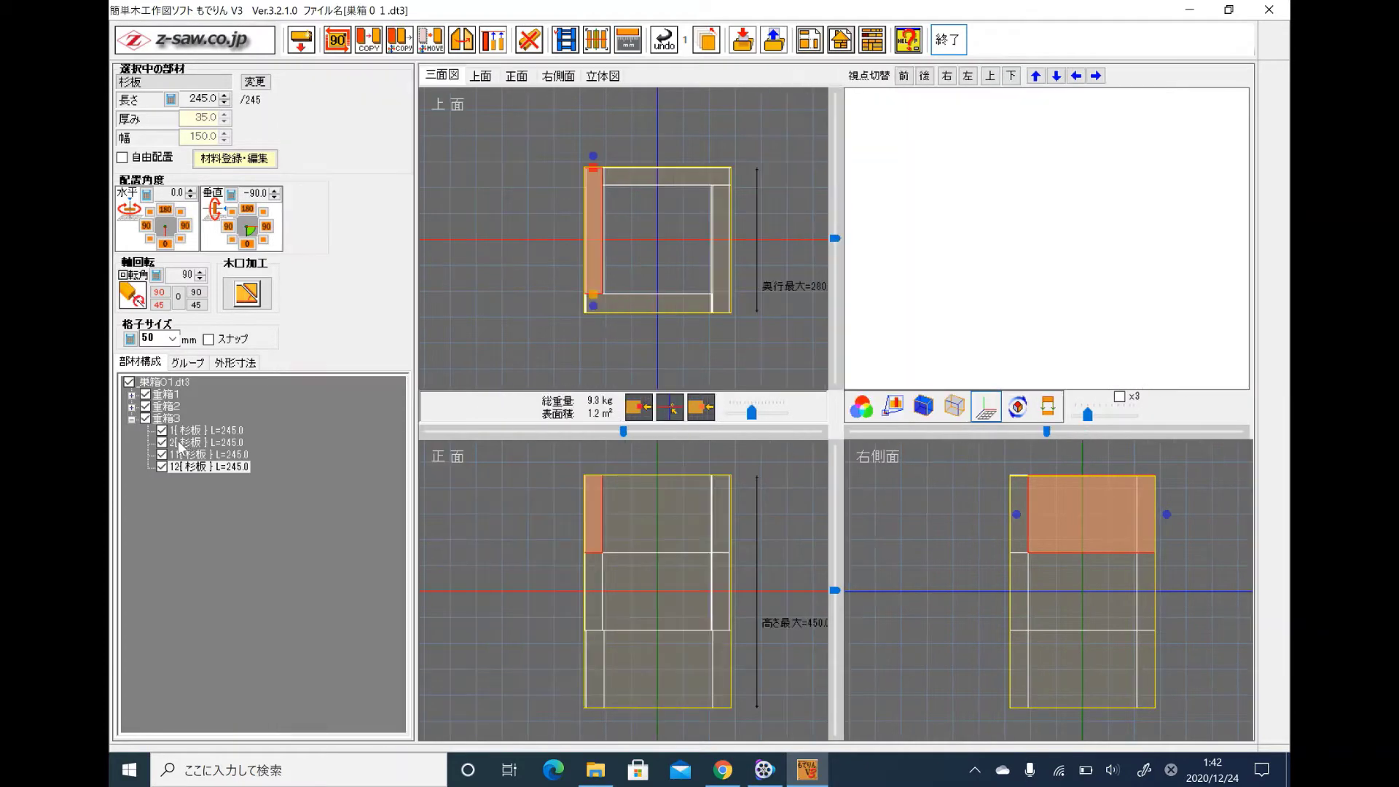
pyautogui.click(195, 431)
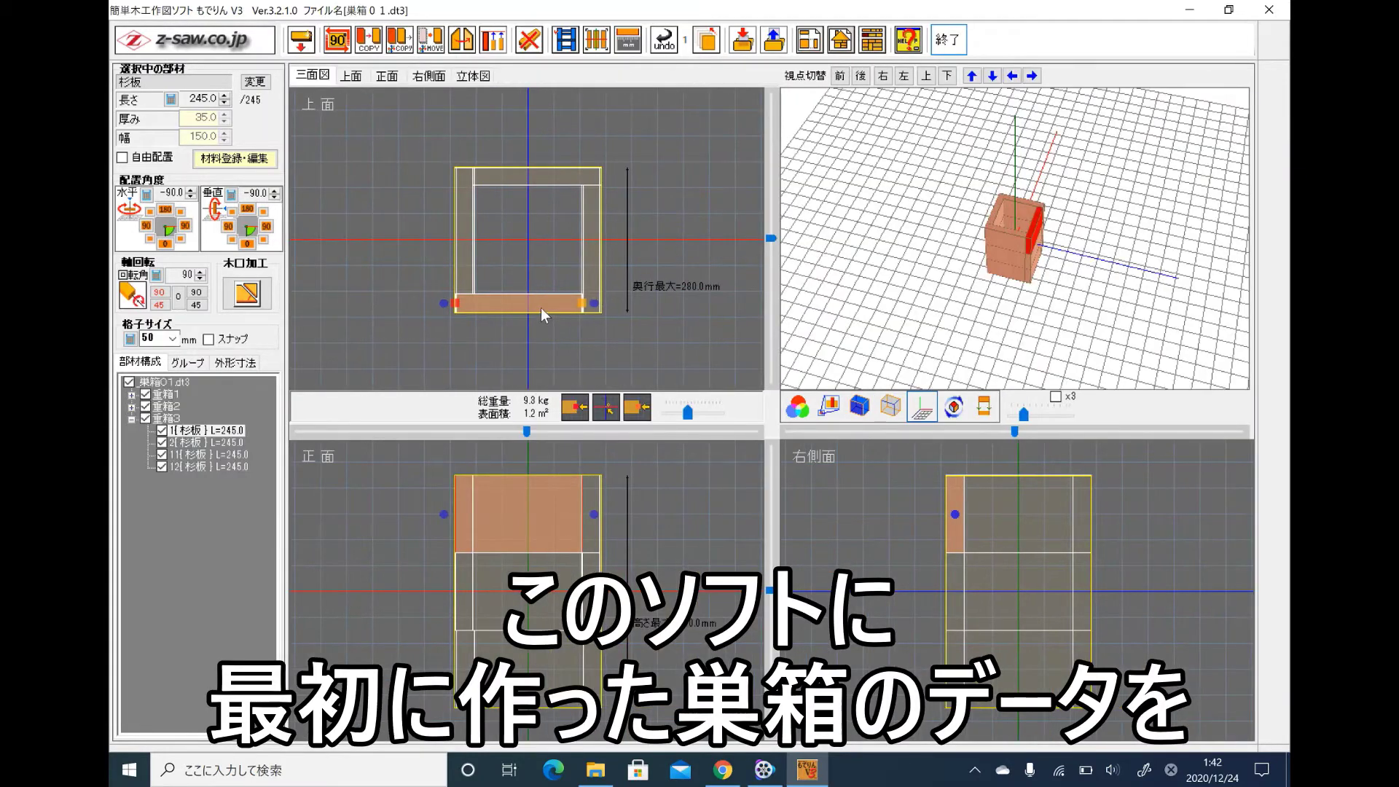
pyautogui.click(539, 303)
pyautogui.moveTo(540, 302); pyautogui.dragTo(556, 304)
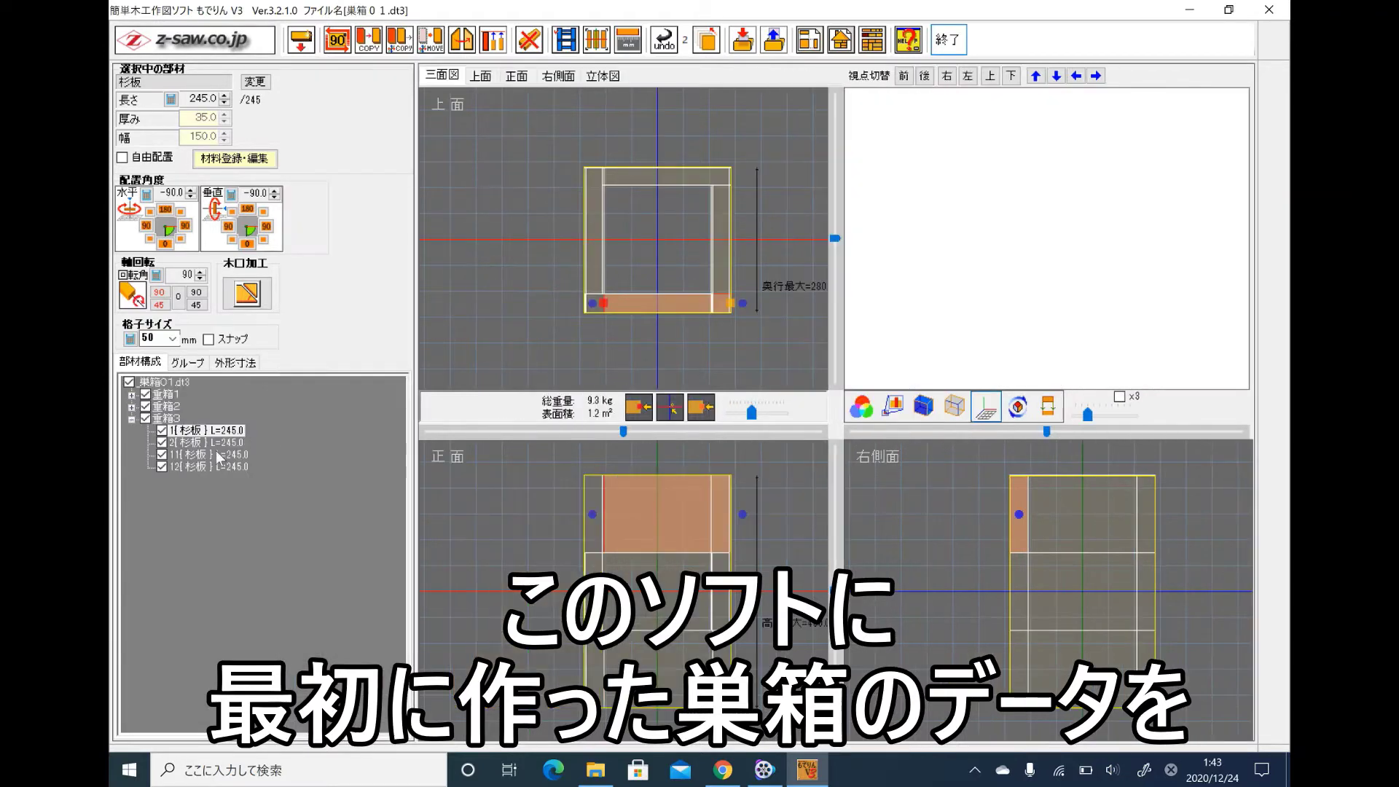
# Step: Shift board 2 of 重箱3 to the left outer corner of the back edge, and board 11 to the back corner of the right side
pyautogui.click(214, 442)
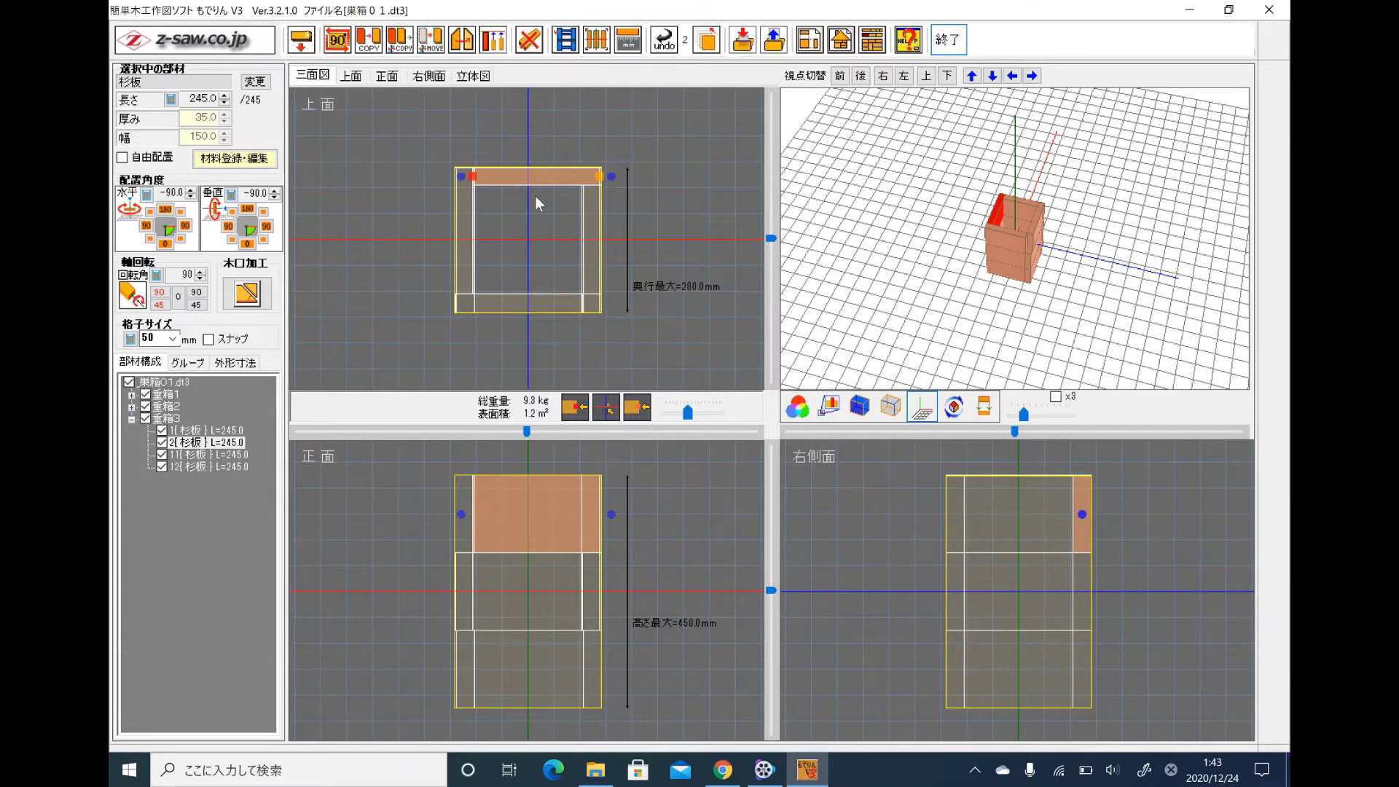
pyautogui.moveTo(535, 182); pyautogui.dragTo(512, 185)
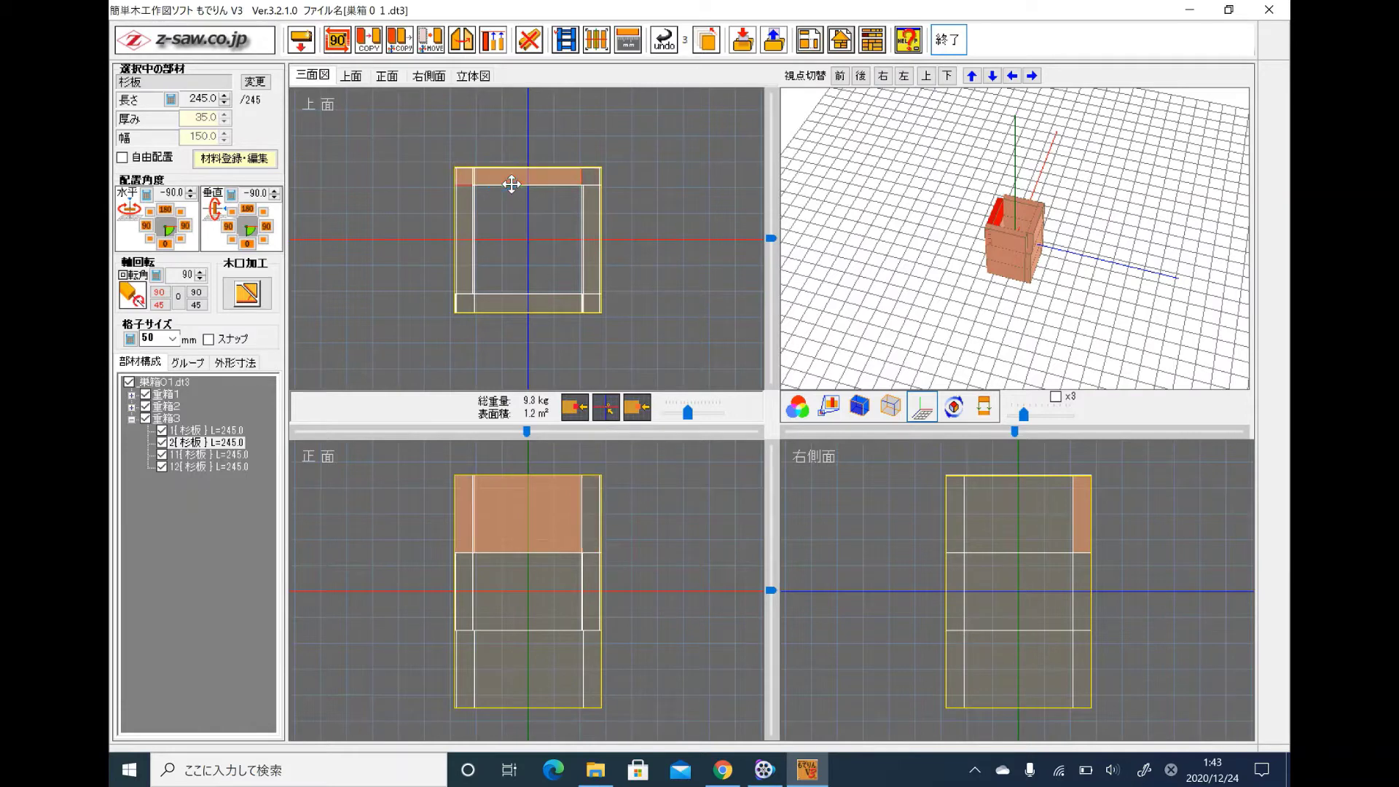
pyautogui.moveTo(254, 422)
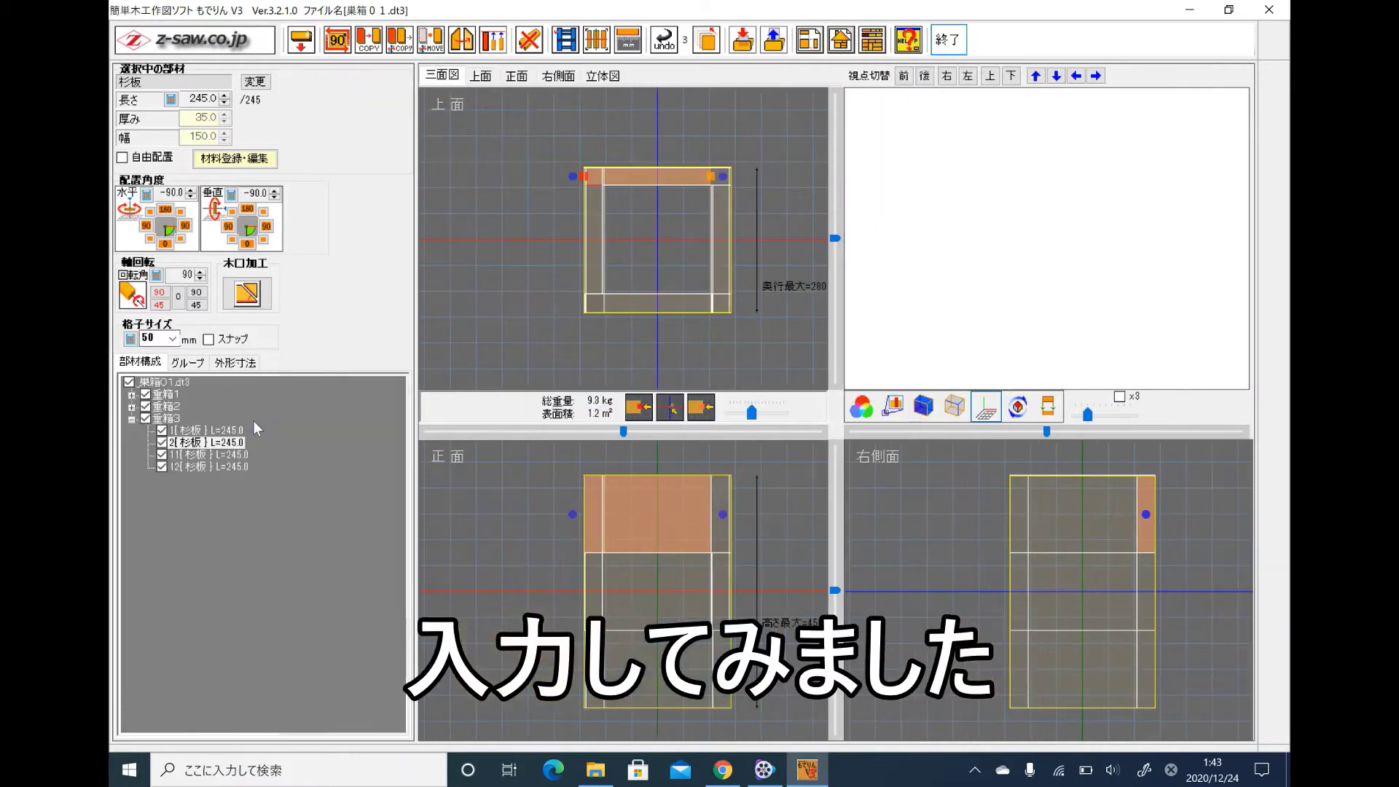
pyautogui.click(227, 455)
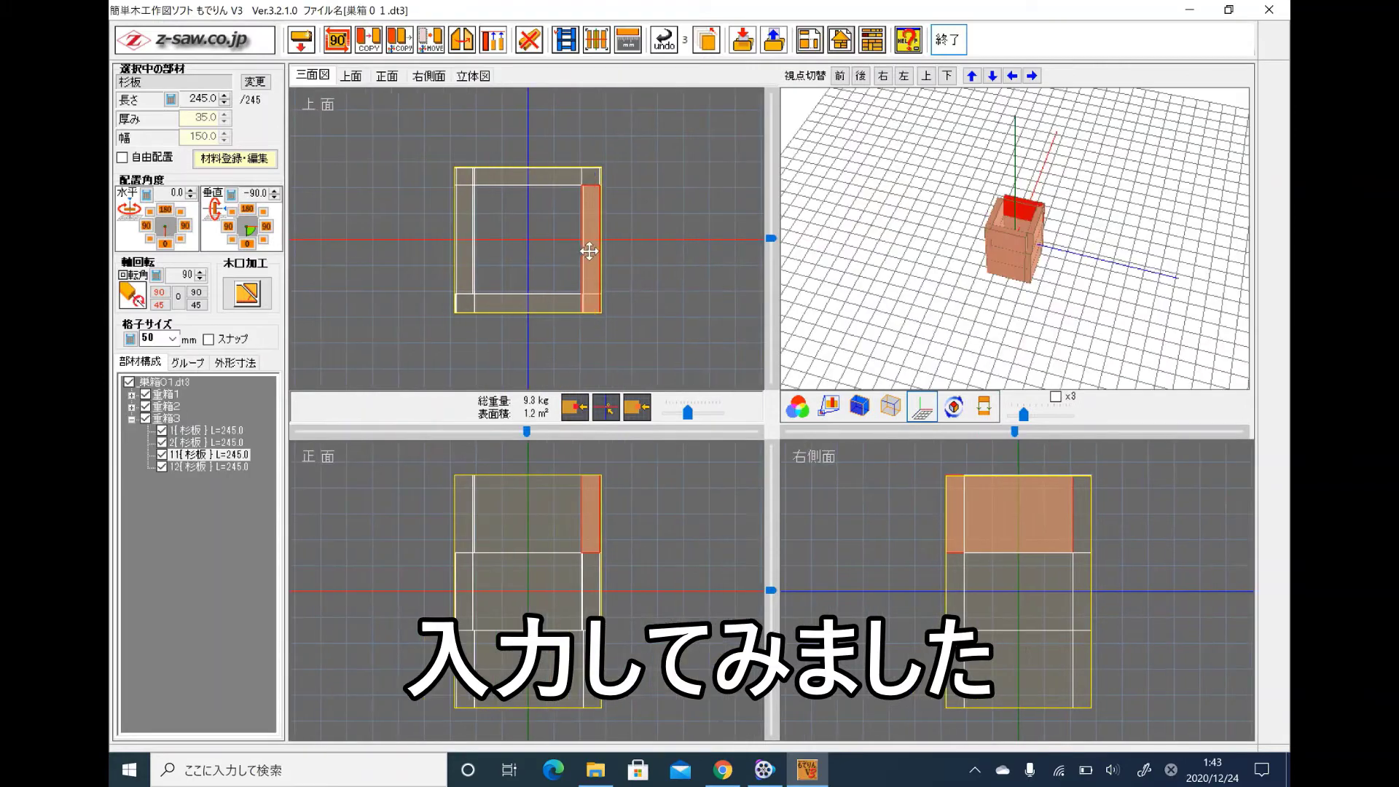
pyautogui.moveTo(588, 252); pyautogui.dragTo(590, 230)
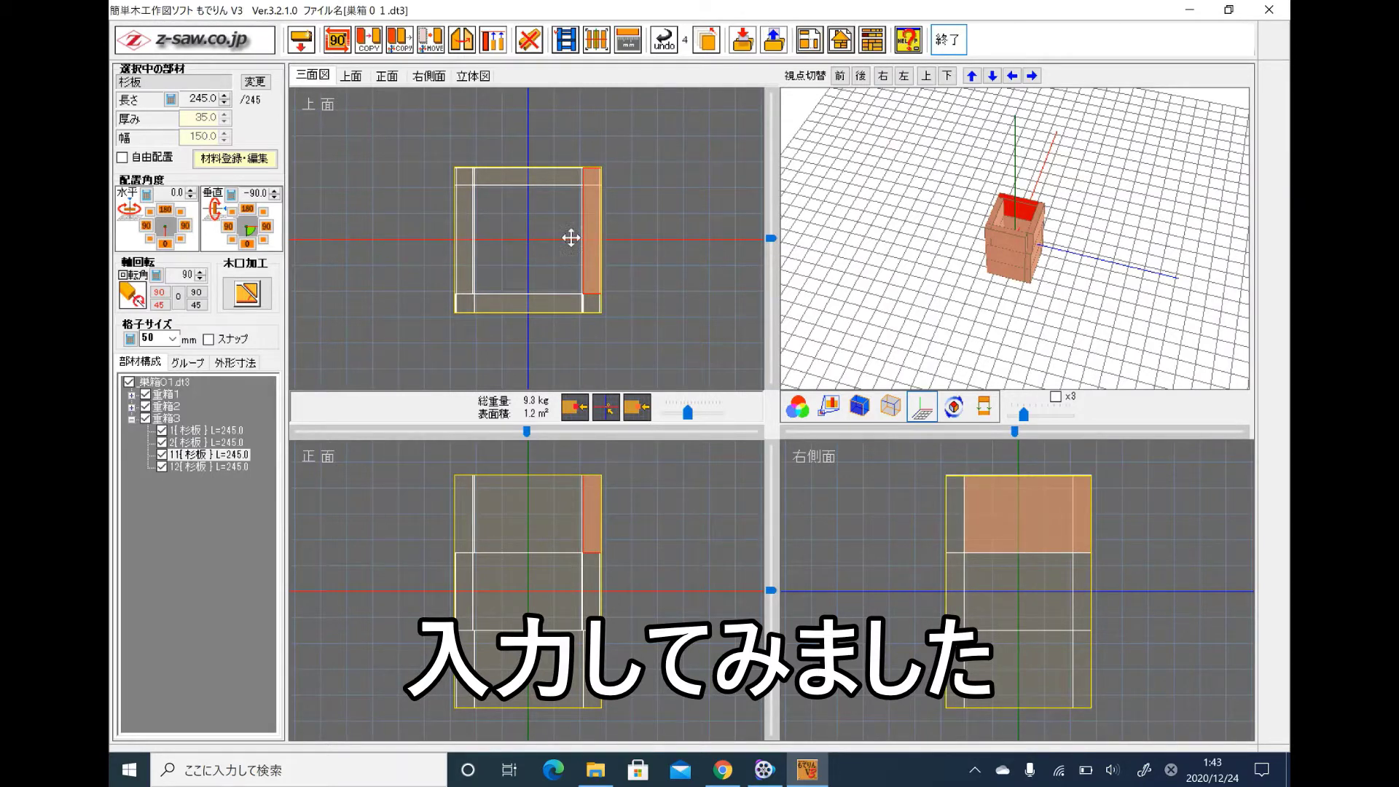
# Step: Try to reposition board 12 of 重箱3 along the left side of the box in the top view
pyautogui.click(223, 465)
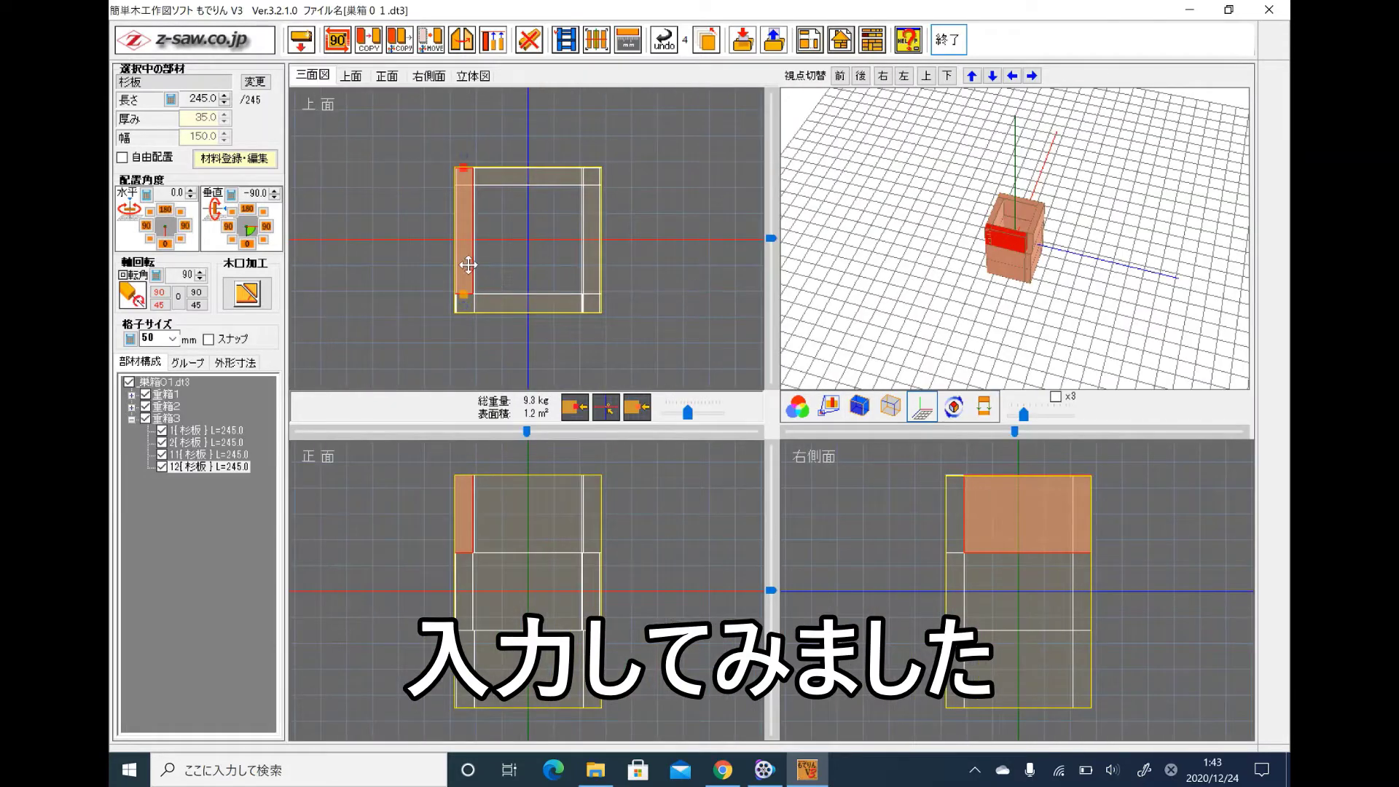
pyautogui.click(469, 282)
pyautogui.moveTo(469, 282); pyautogui.dragTo(470, 286)
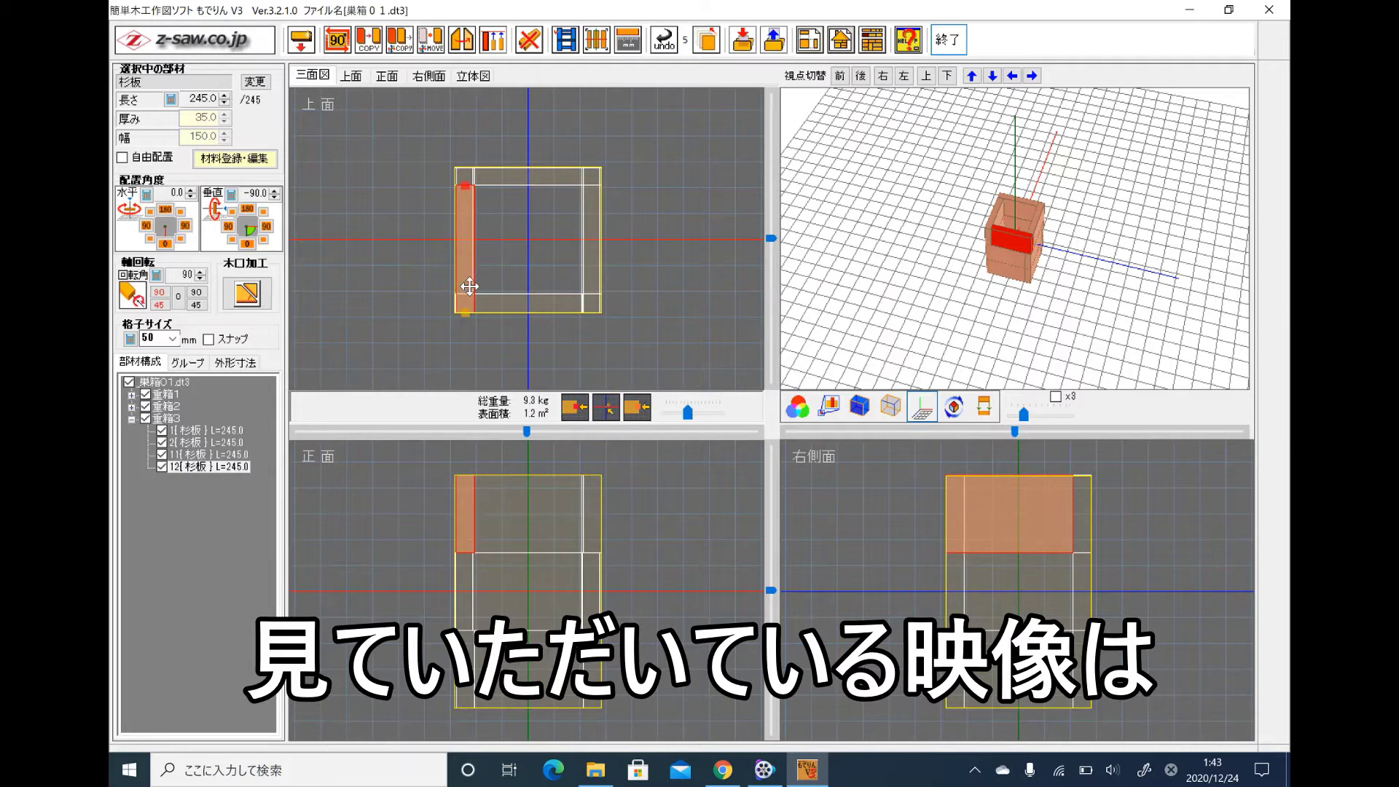
pyautogui.click(469, 286)
pyautogui.moveTo(469, 287); pyautogui.dragTo(483, 250)
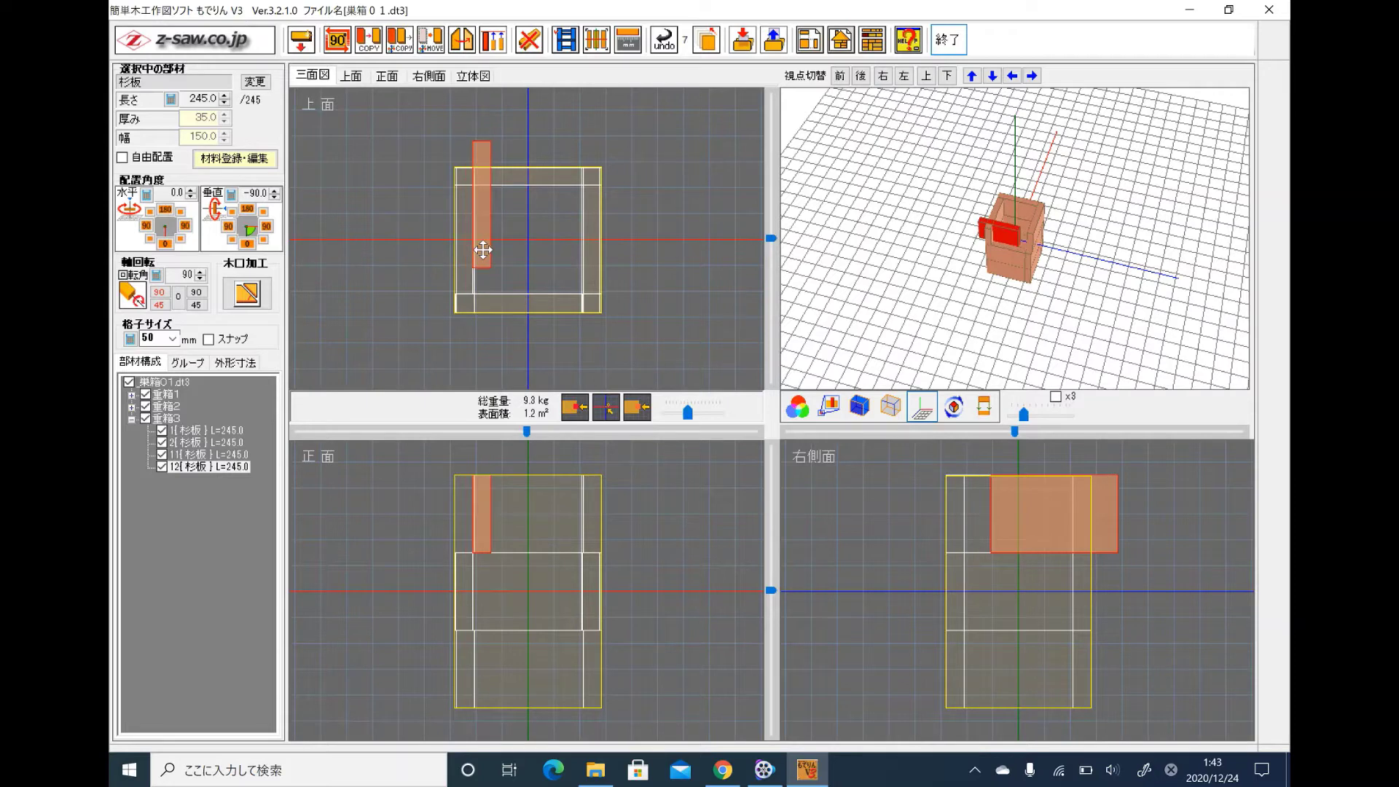
# Step: Expand 重箱2 in the parts structure, and hide 重箱2 and 重箱1 so only 重箱3 is shown
pyautogui.moveTo(207, 403)
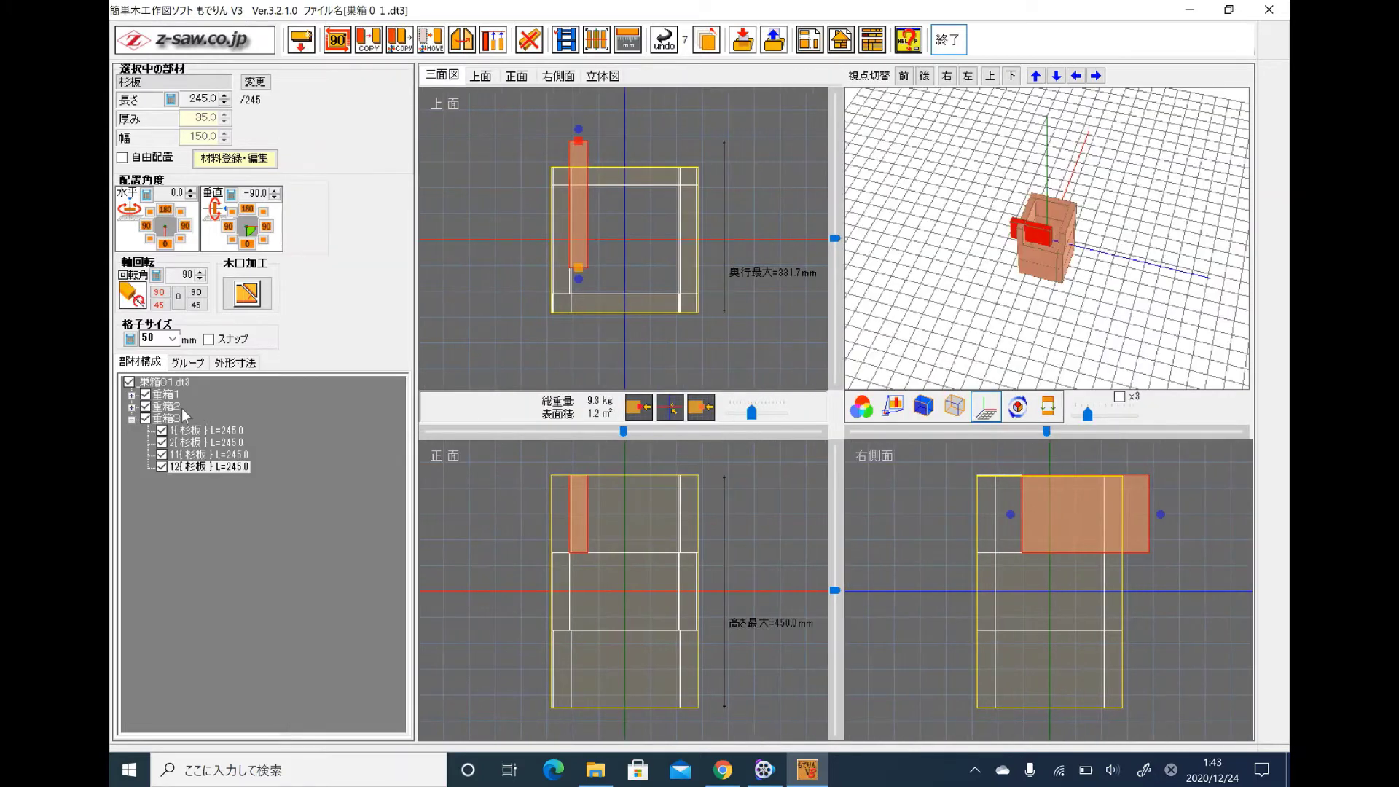
pyautogui.click(131, 406)
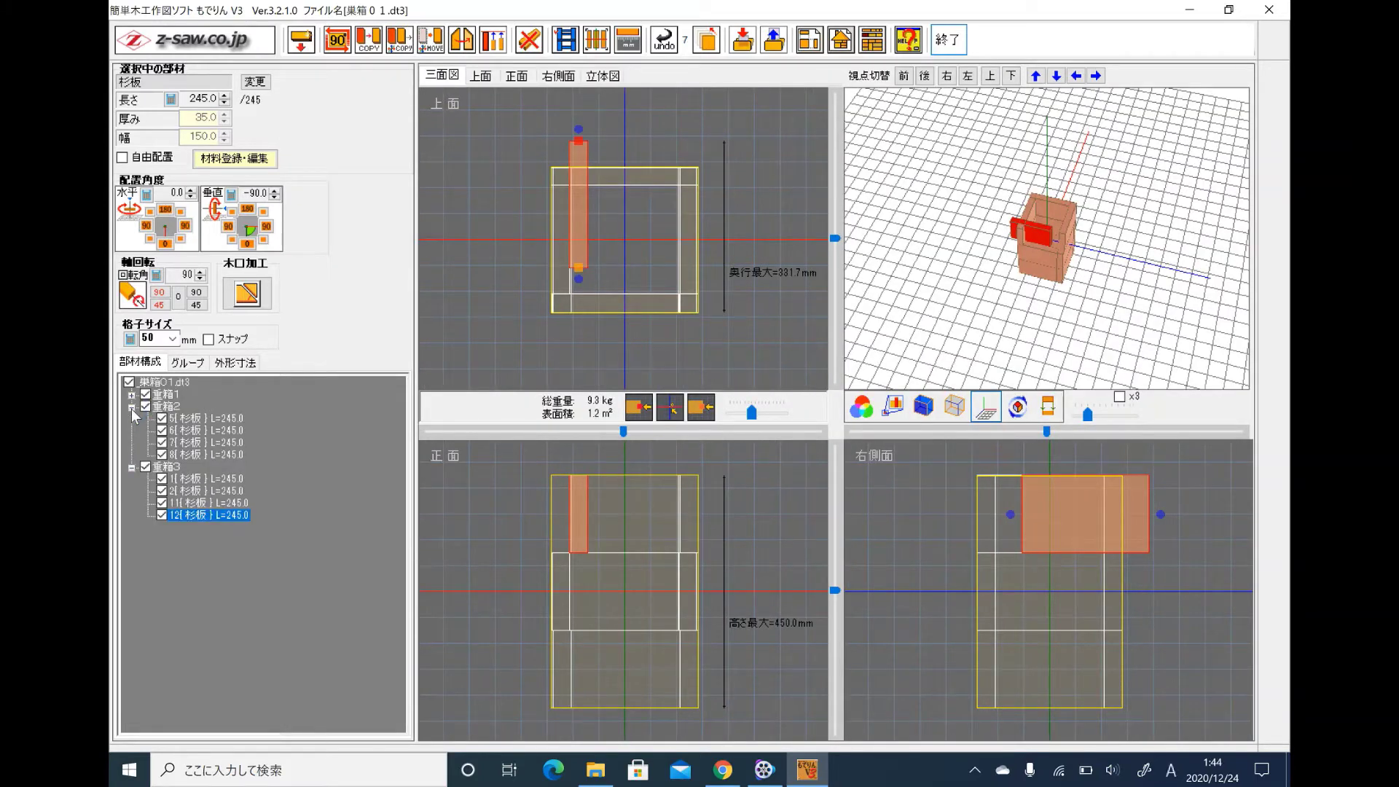
pyautogui.click(147, 406)
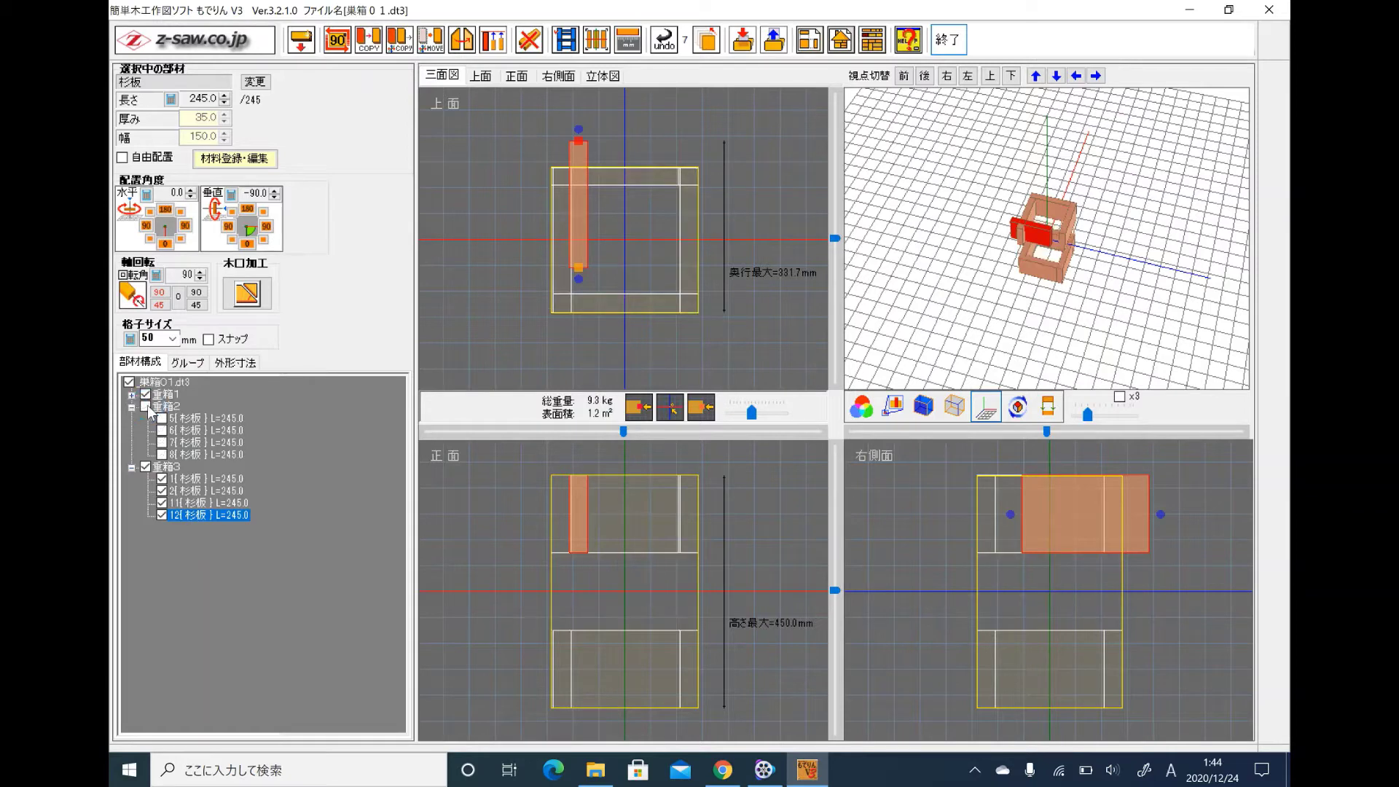
pyautogui.click(145, 395)
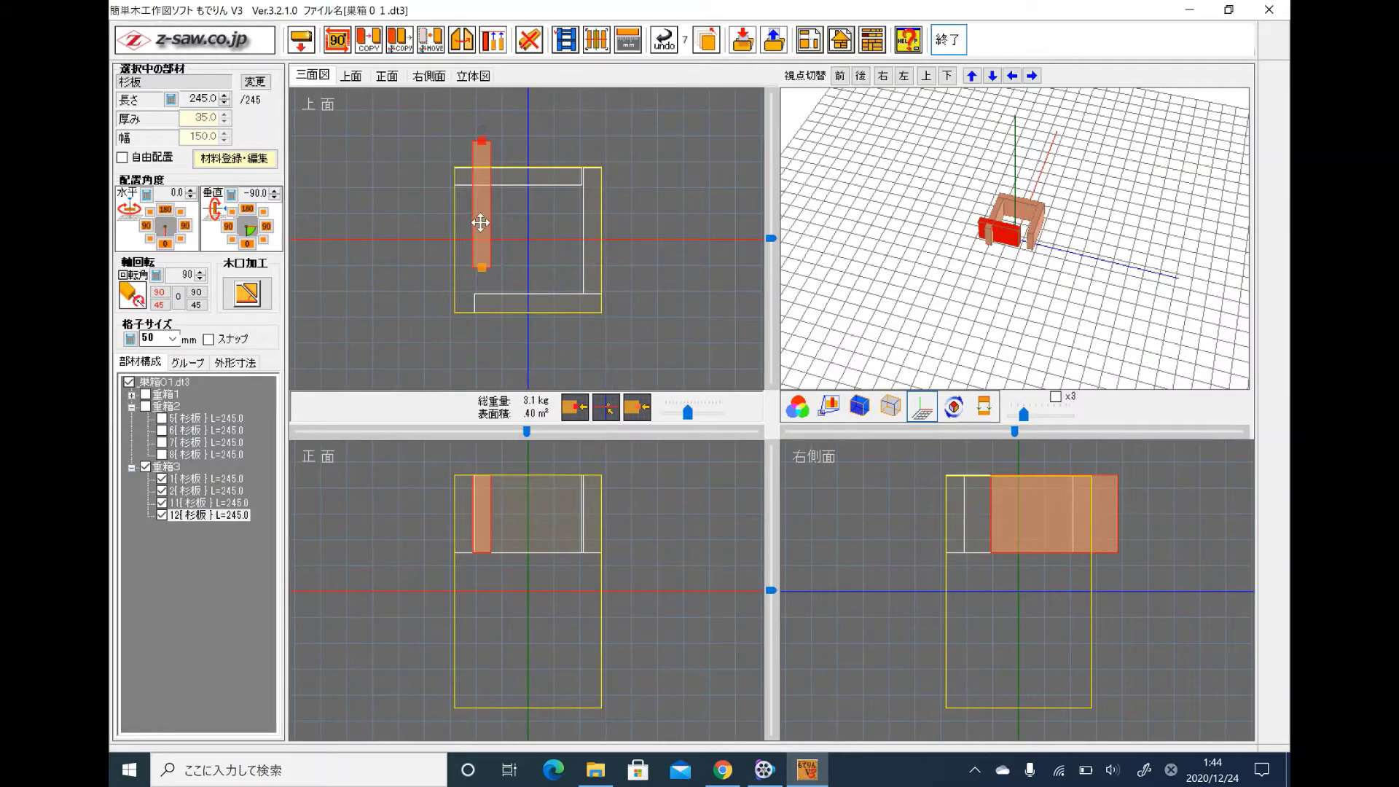
# Step: Place board 12 on the left side of 重箱3, flush with the front outer corner
pyautogui.moveTo(478, 221); pyautogui.dragTo(460, 269)
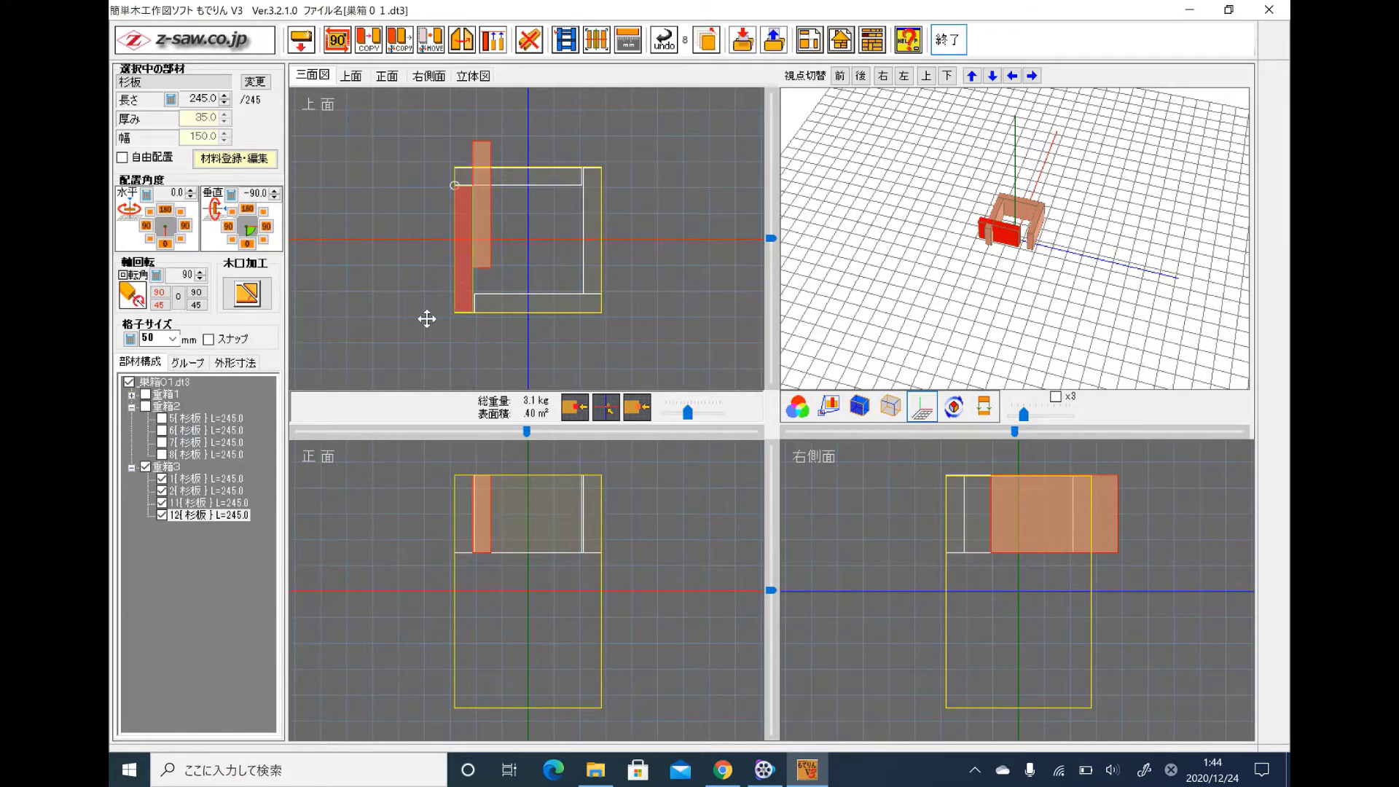
pyautogui.click(507, 300)
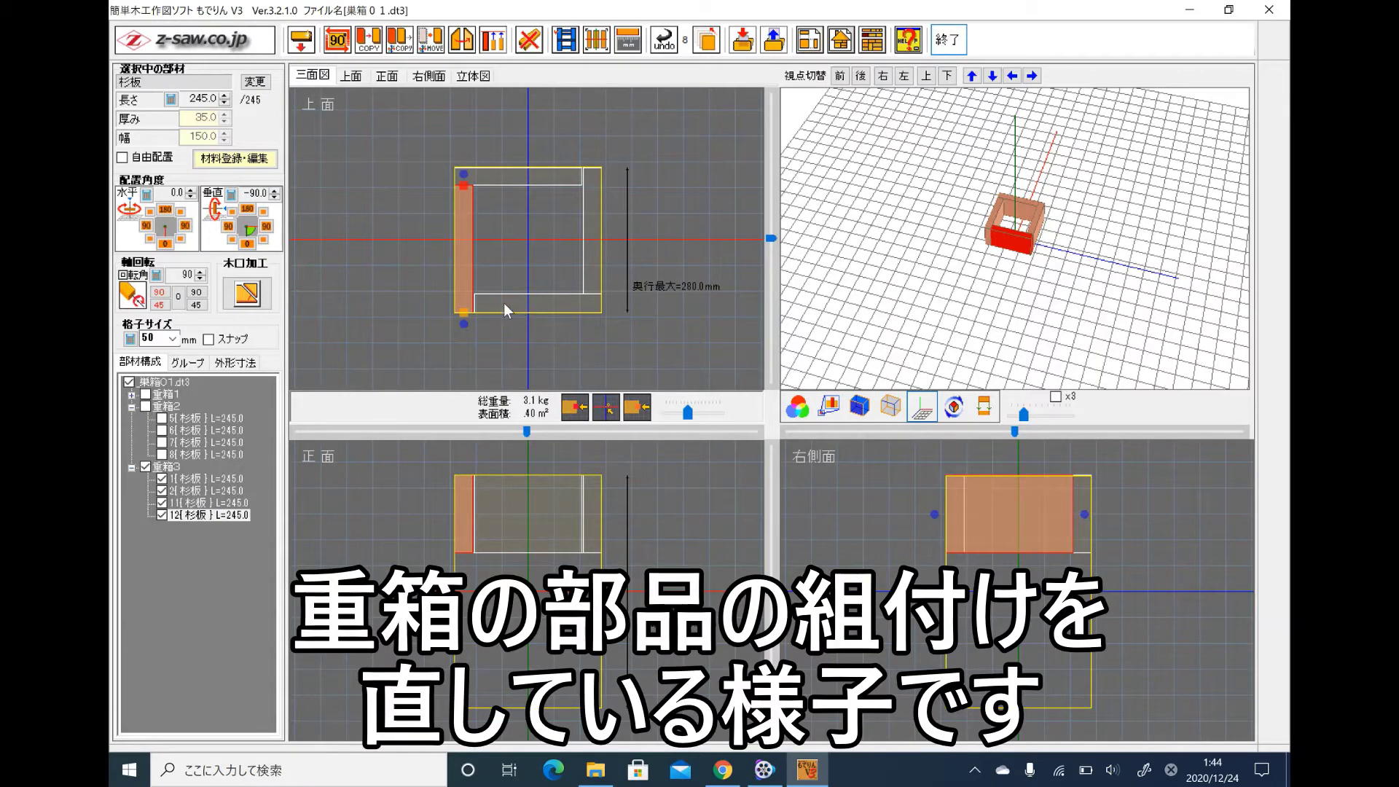
# Step: Fine-align board 1 along the front edge and board 2 along the back edge of 重箱3
pyautogui.click(179, 456)
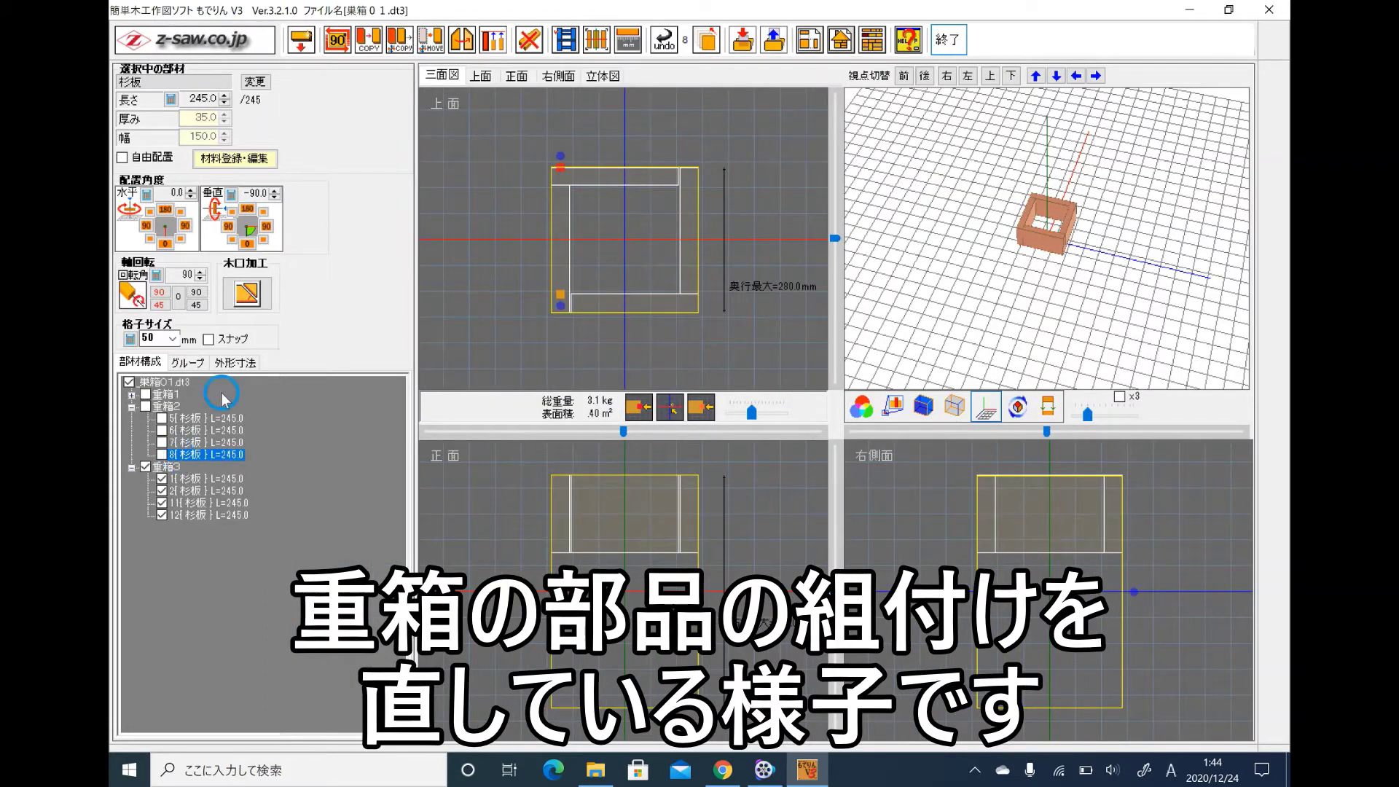
pyautogui.click(172, 443)
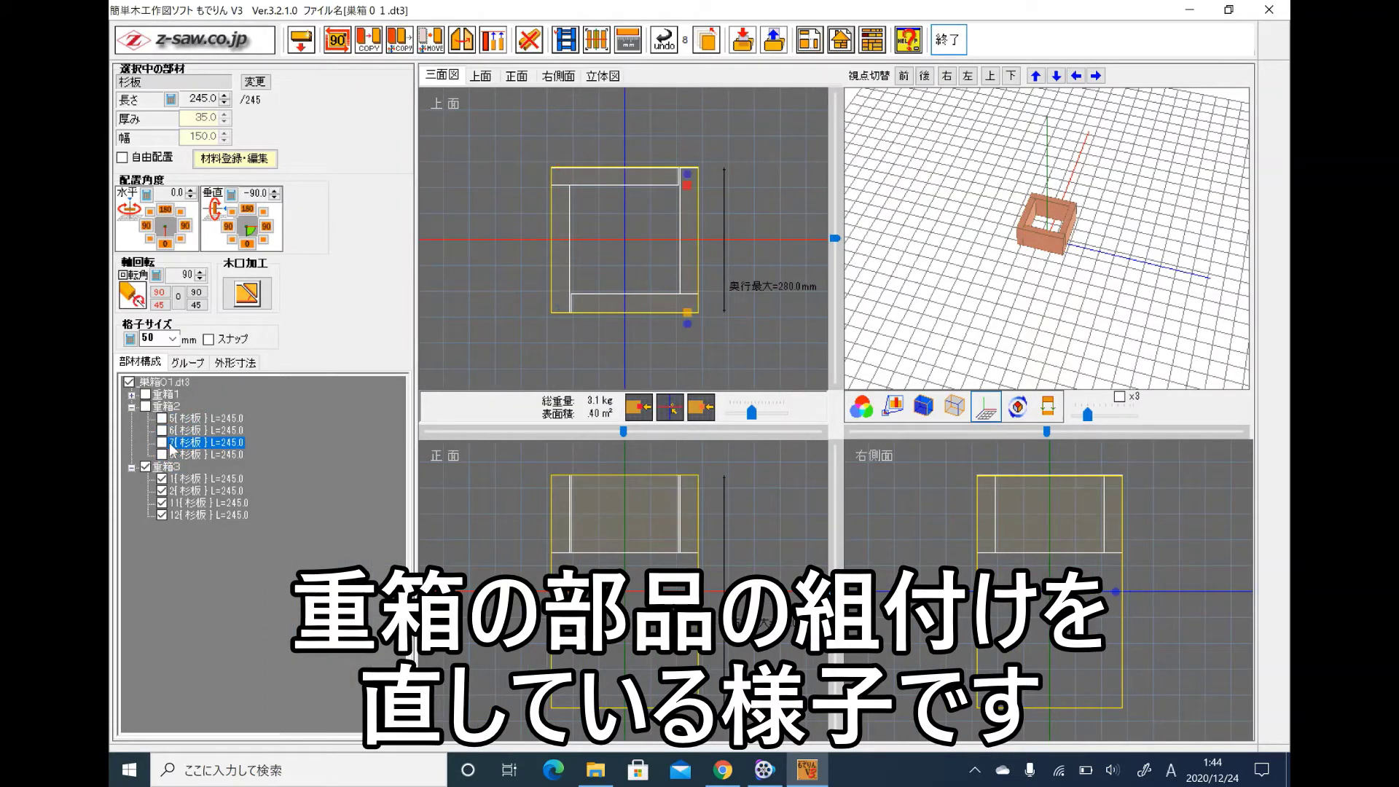
pyautogui.click(186, 479)
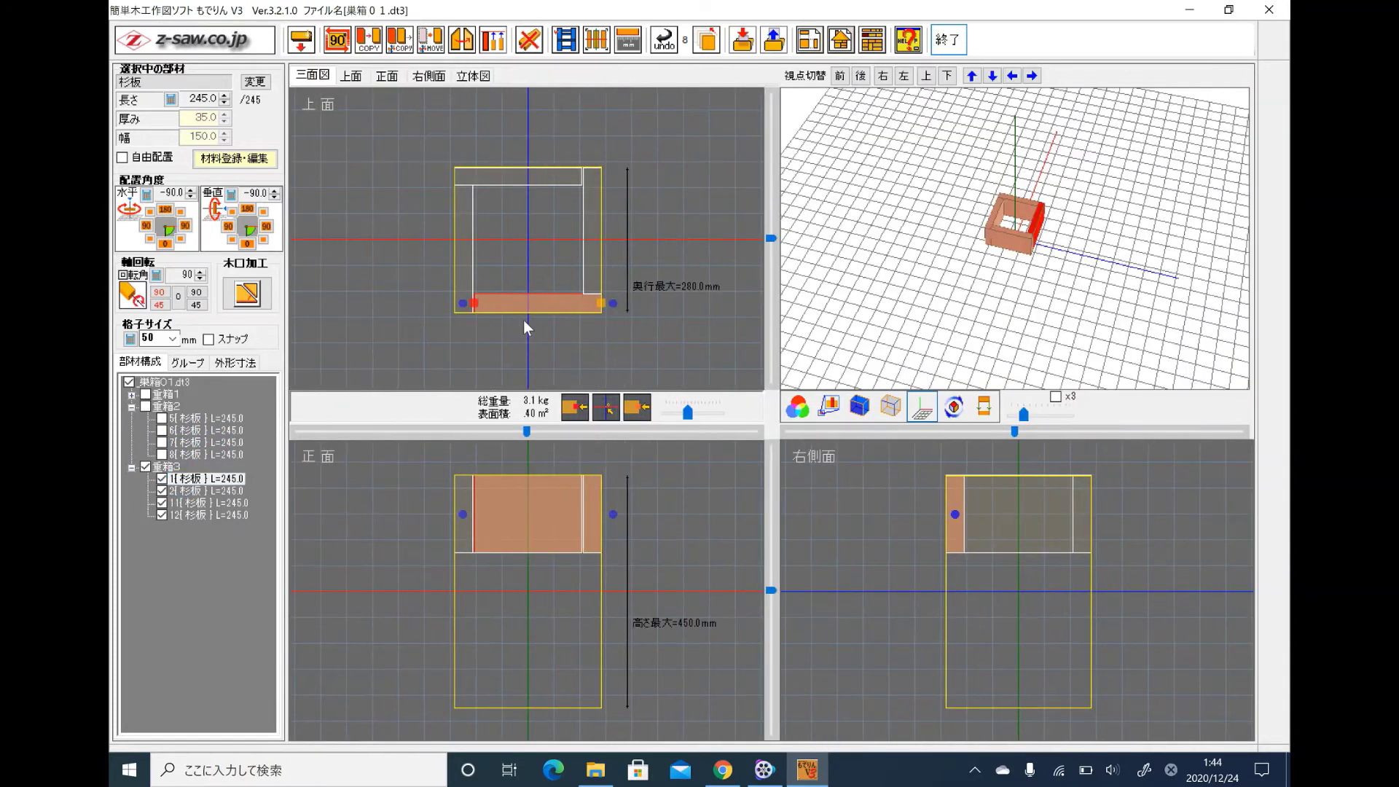
pyautogui.moveTo(508, 301)
pyautogui.mouseDown()
pyautogui.moveTo(493, 302)
pyautogui.moveTo(516, 311)
pyautogui.mouseUp()
pyautogui.click(227, 492)
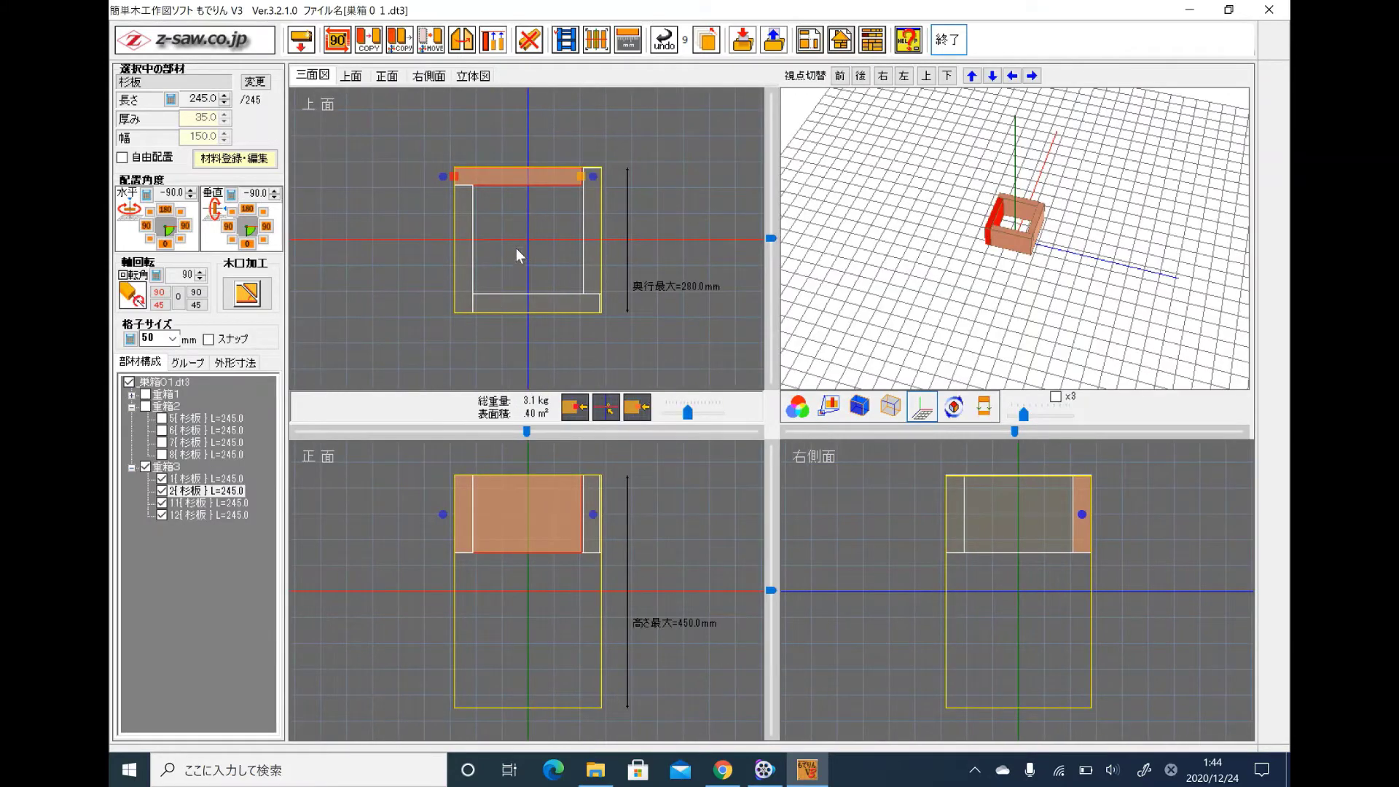
pyautogui.moveTo(509, 173); pyautogui.dragTo(512, 179)
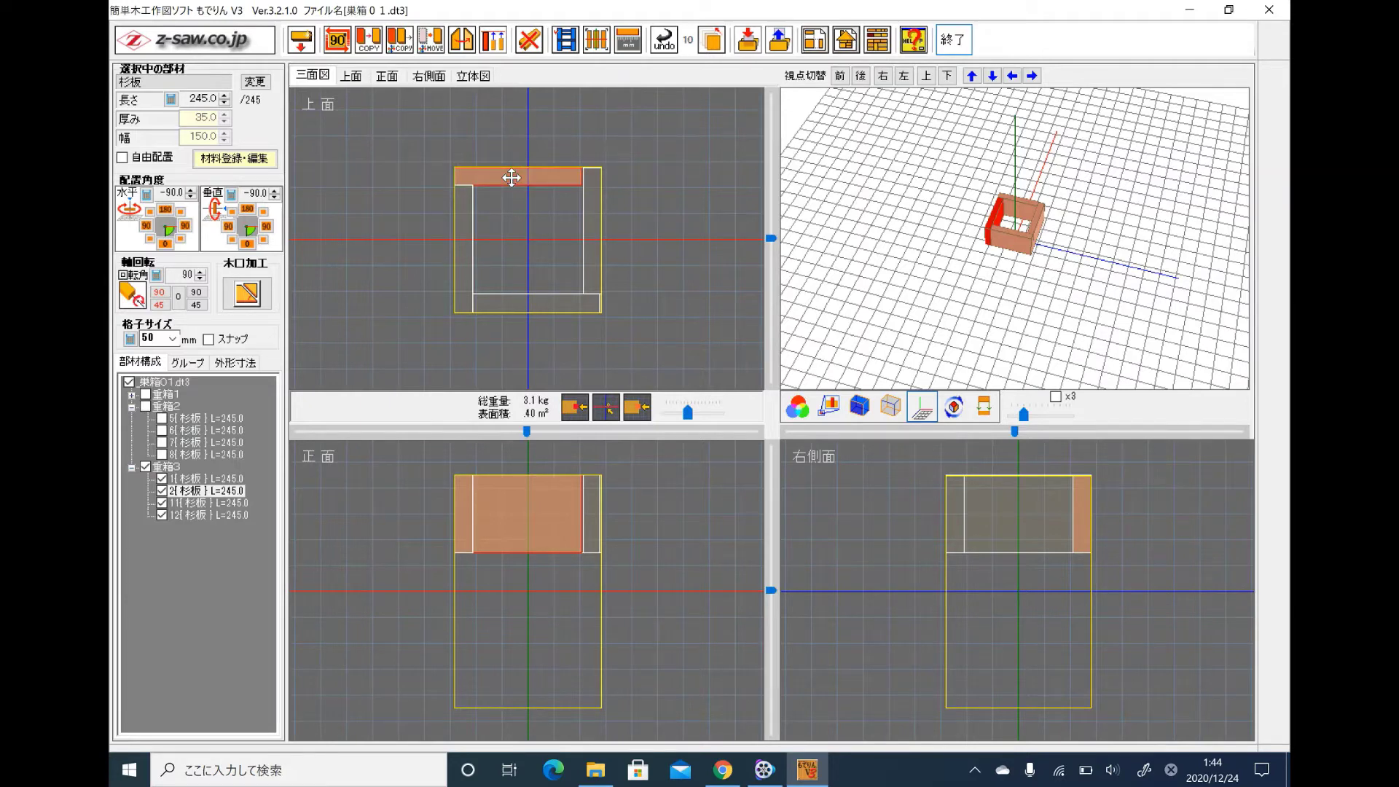
# Step: Fine-align board 11 on the right side and board 12 on the left side of 重箱3
pyautogui.click(198, 503)
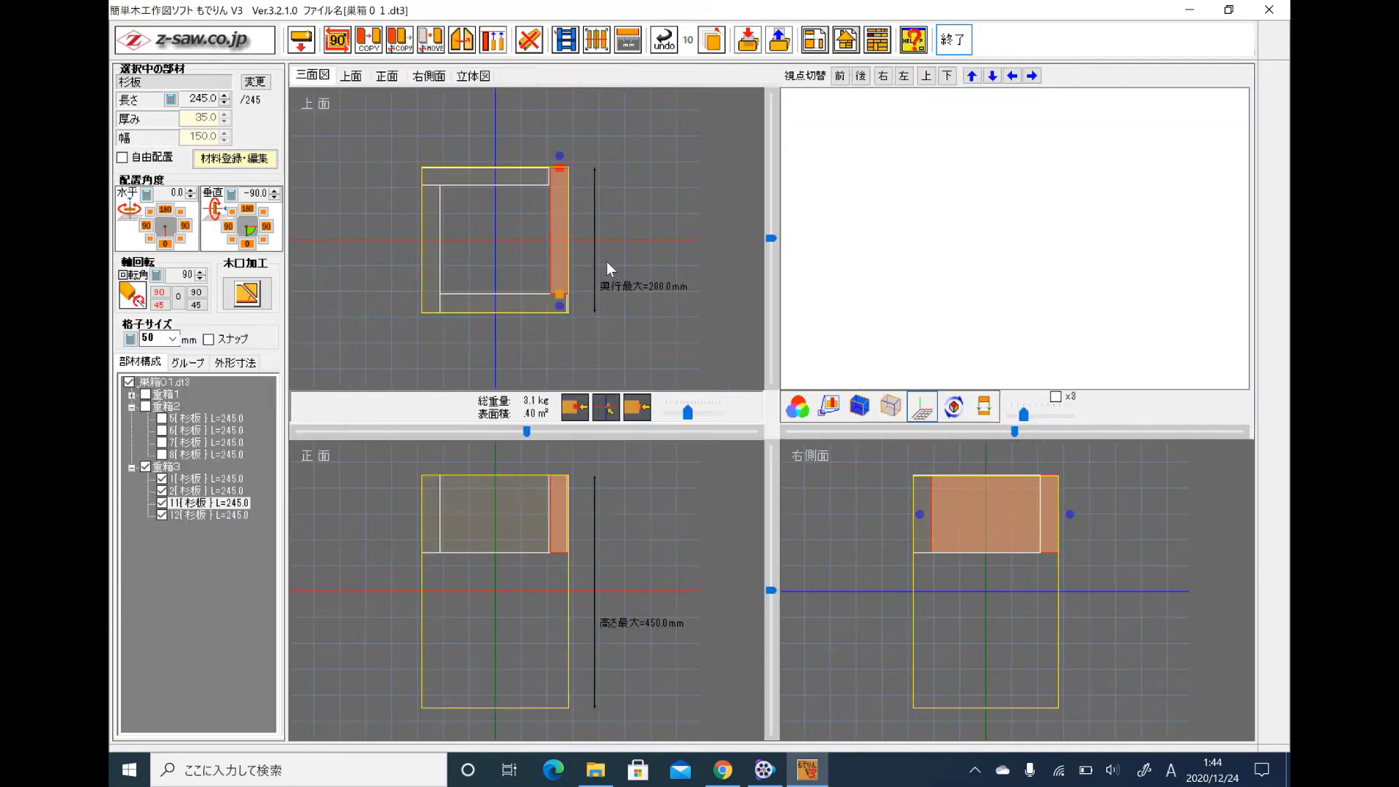
pyautogui.click(596, 237)
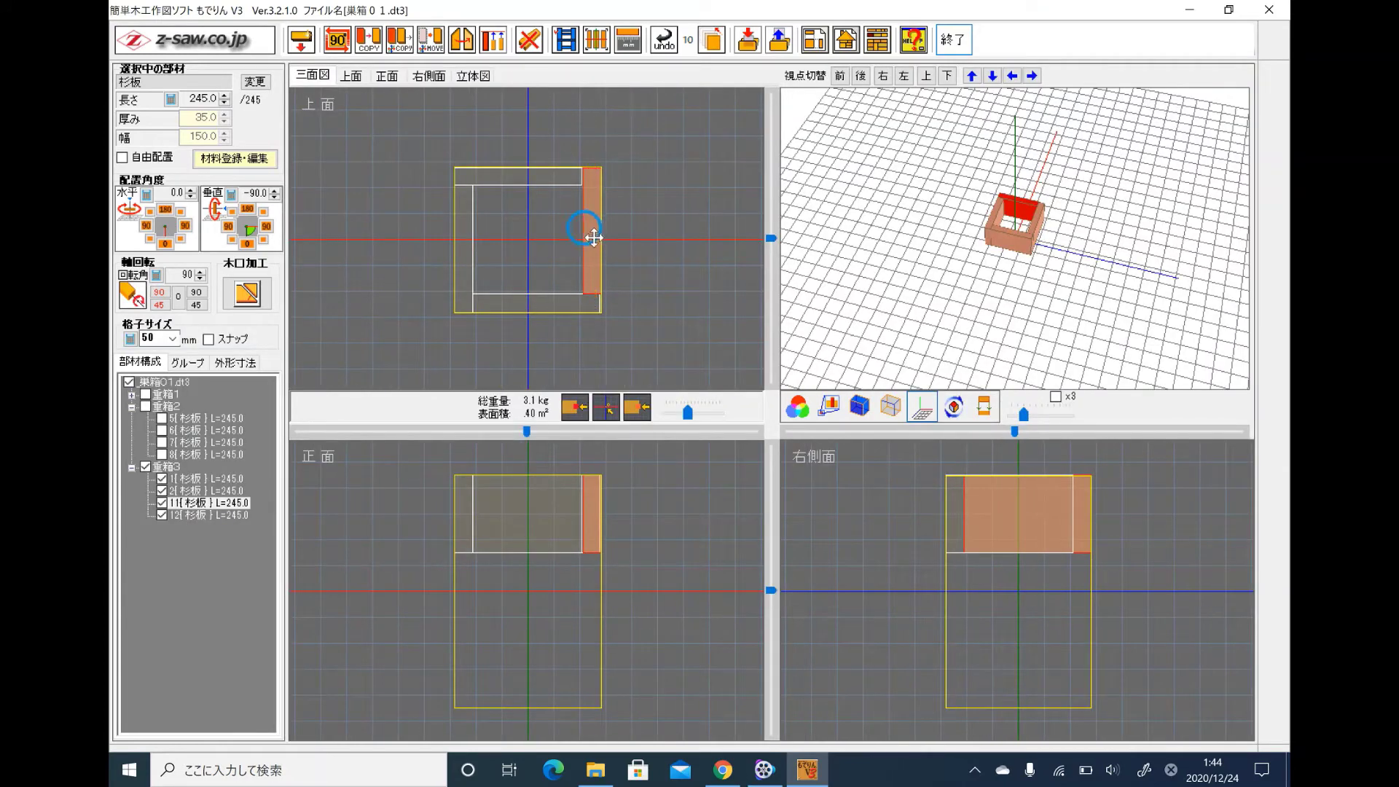
pyautogui.click(591, 239)
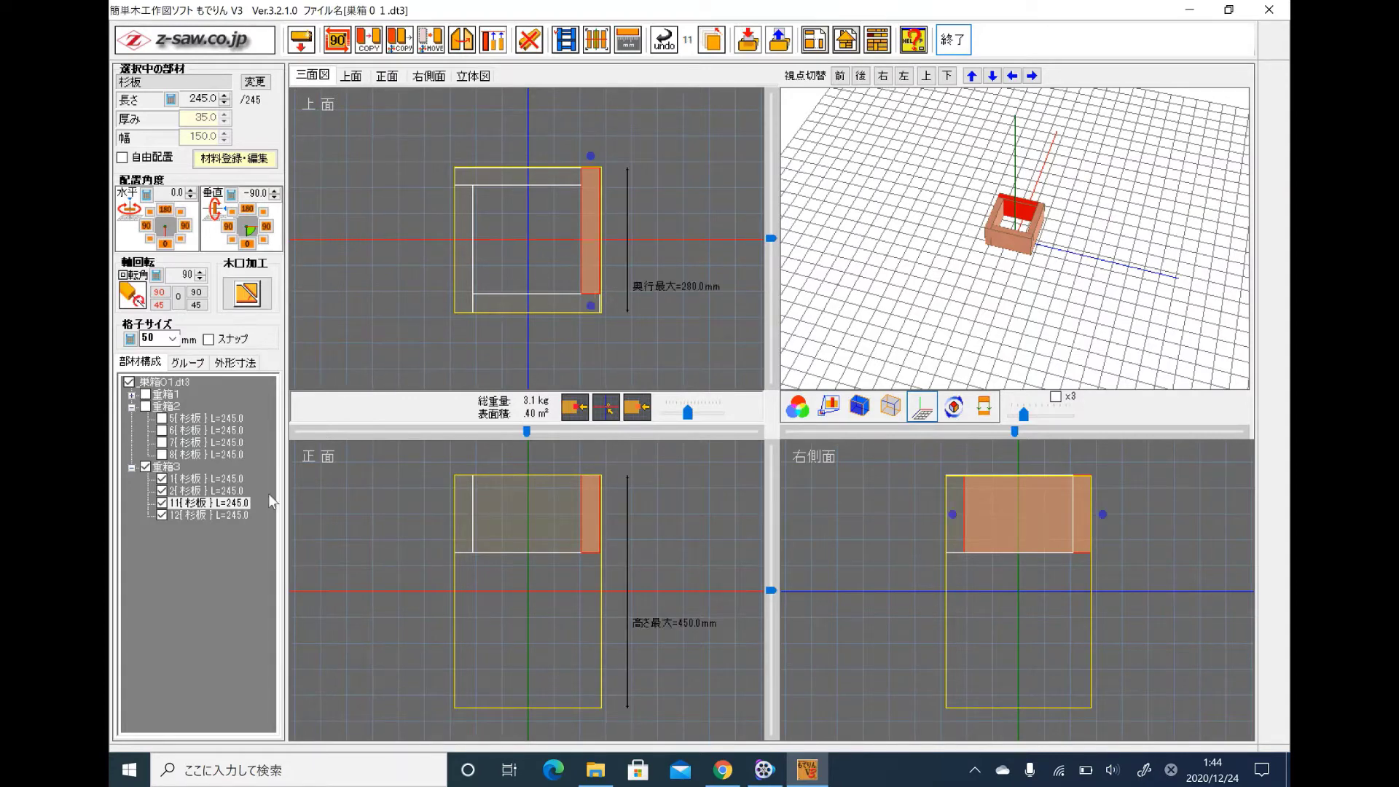
pyautogui.click(232, 513)
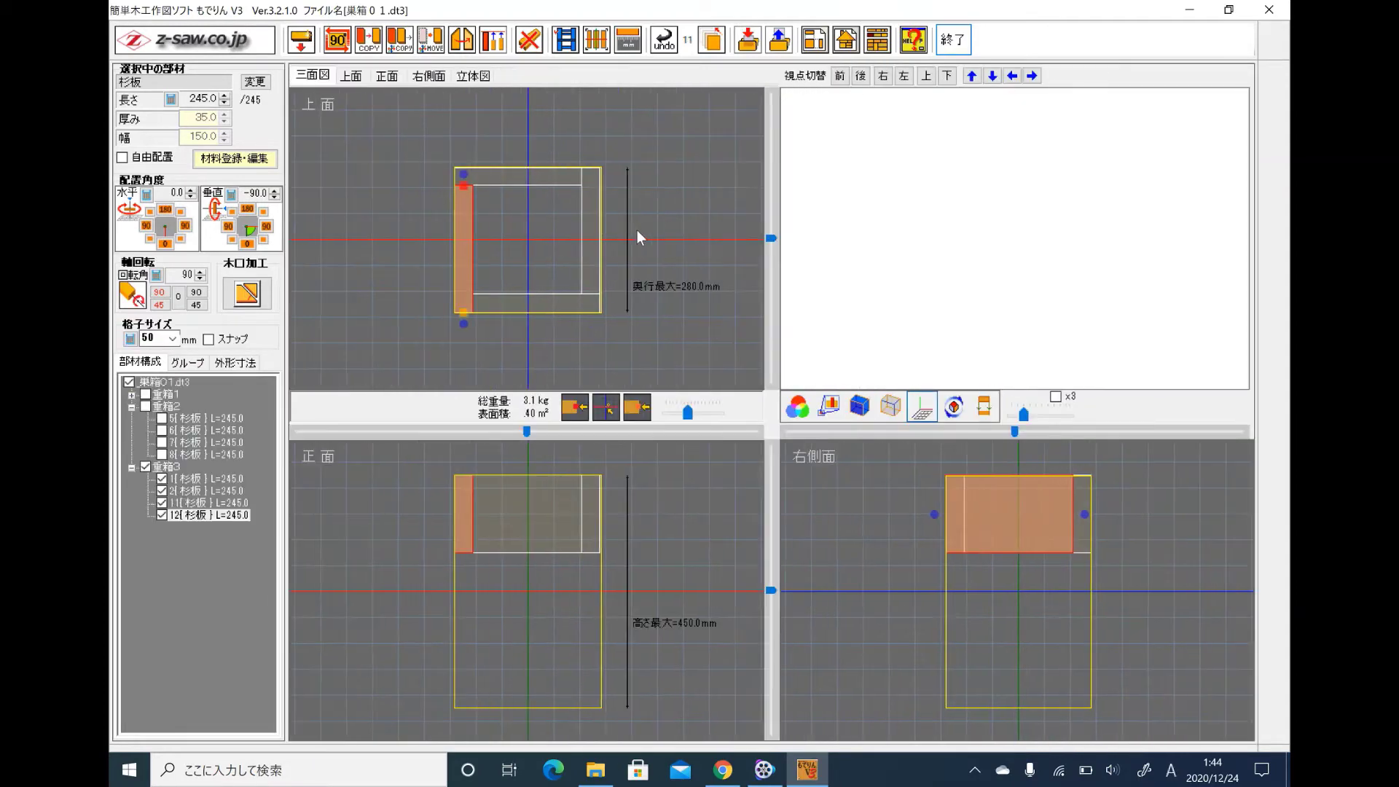
pyautogui.click(464, 241)
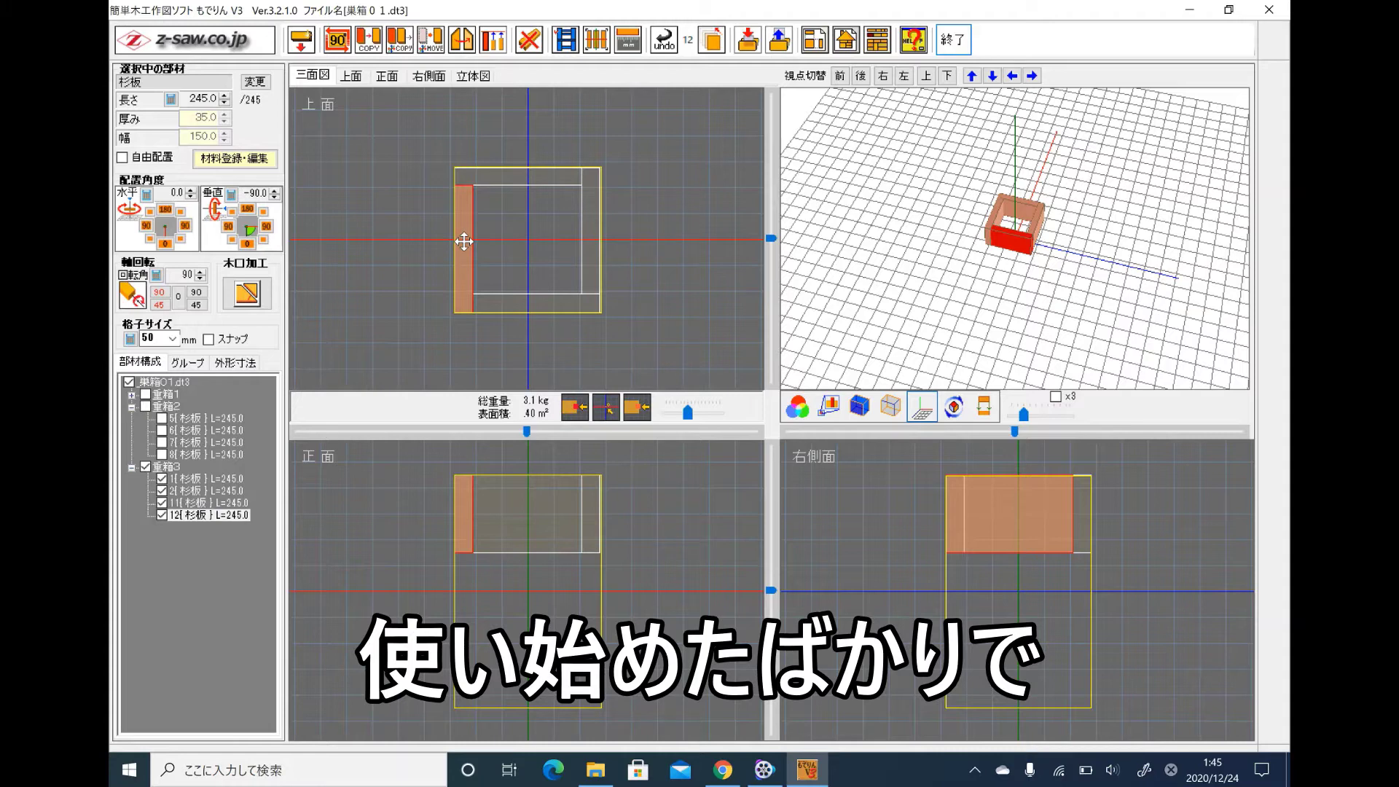
pyautogui.click(465, 241)
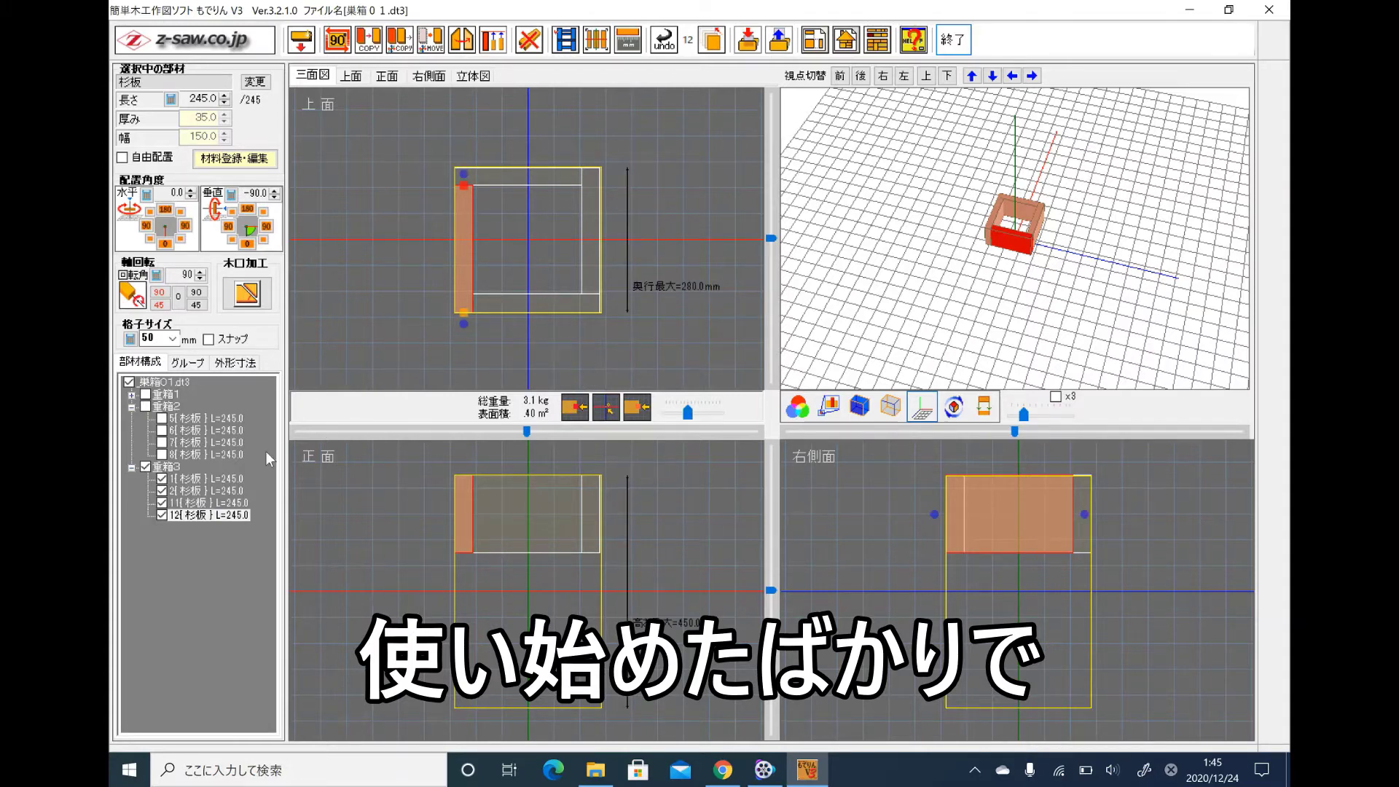
# Step: Select the whole 重箱3 group and move it in the top view clear of the outline, to its right and slightly back
pyautogui.moveTo(265, 452)
pyautogui.click(166, 466)
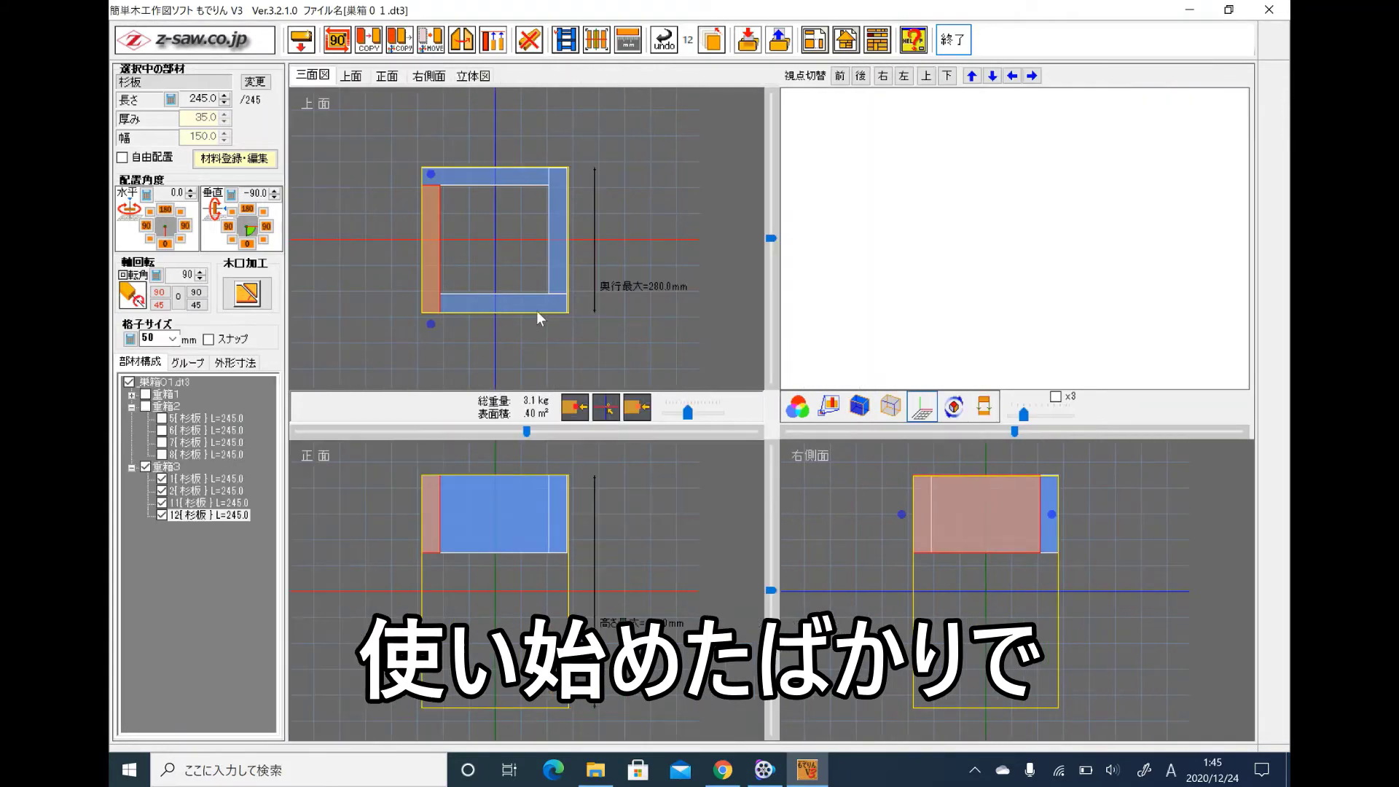
pyautogui.click(559, 307)
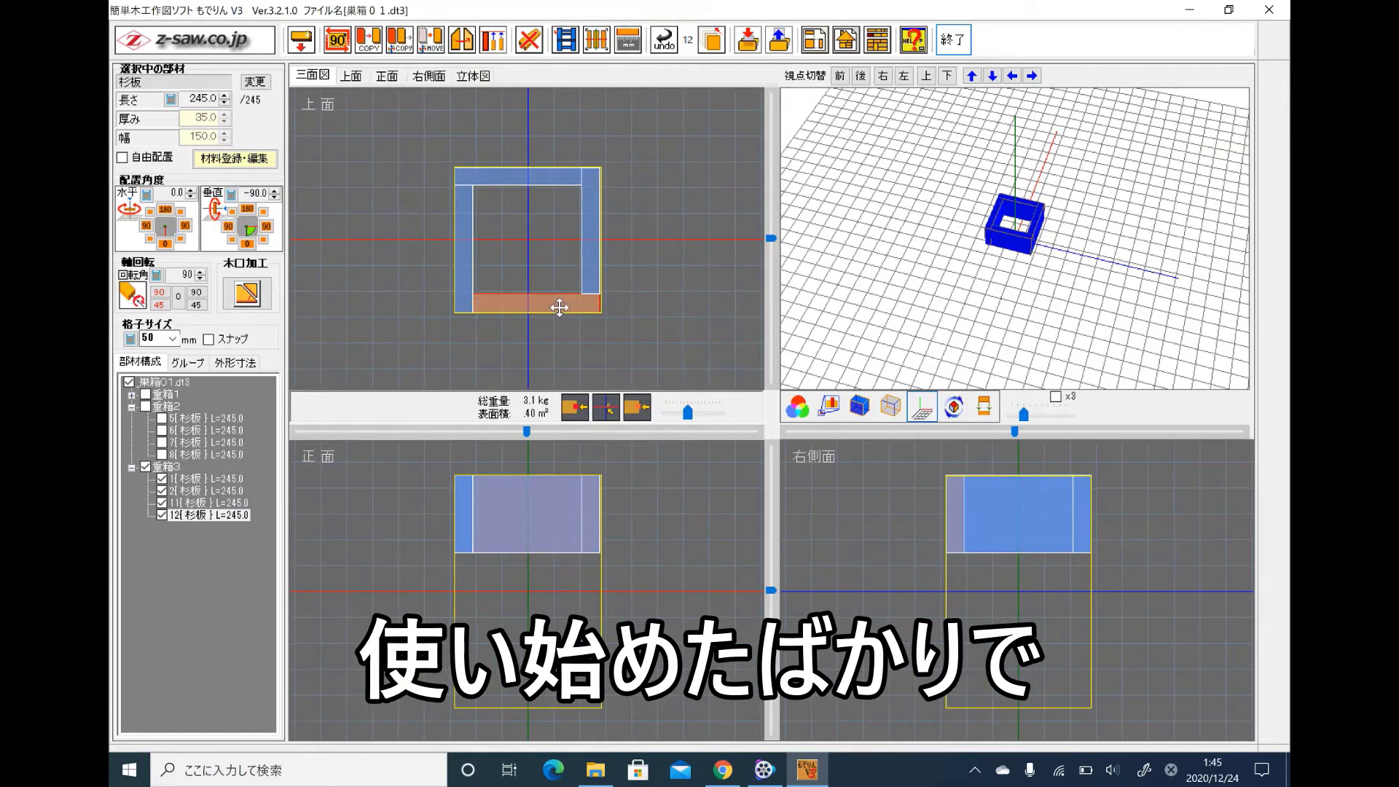
pyautogui.moveTo(559, 307); pyautogui.dragTo(718, 288)
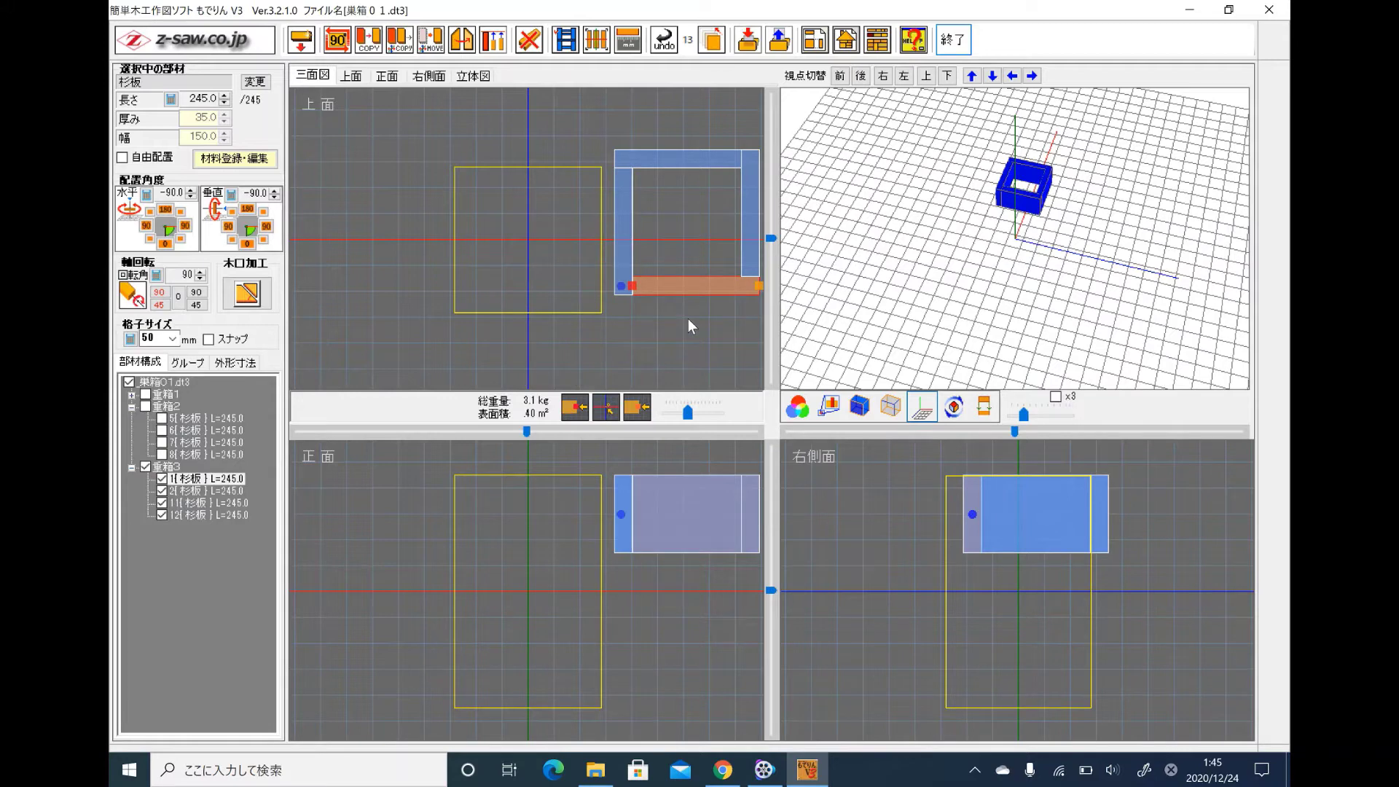
pyautogui.moveTo(187, 462)
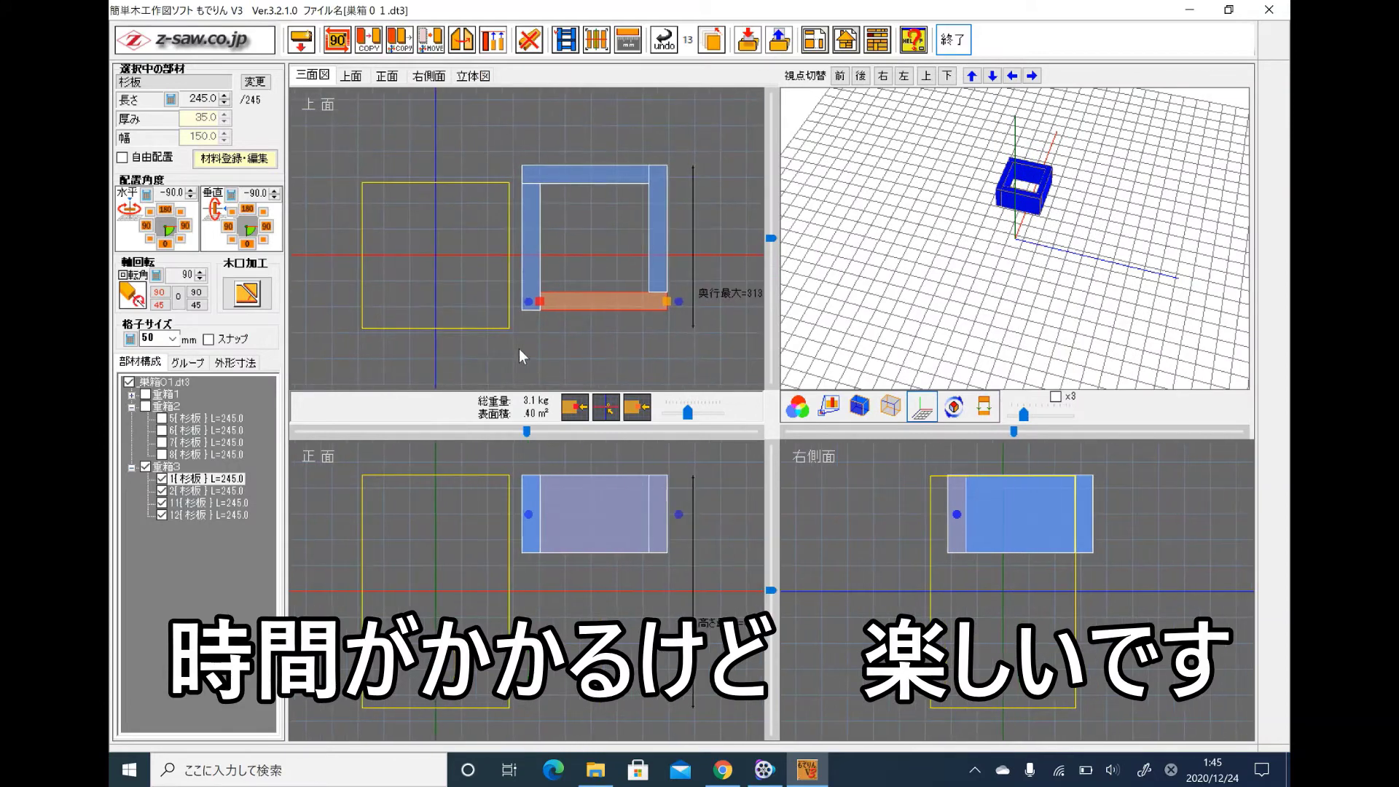
pyautogui.click(576, 306)
pyautogui.click(574, 307)
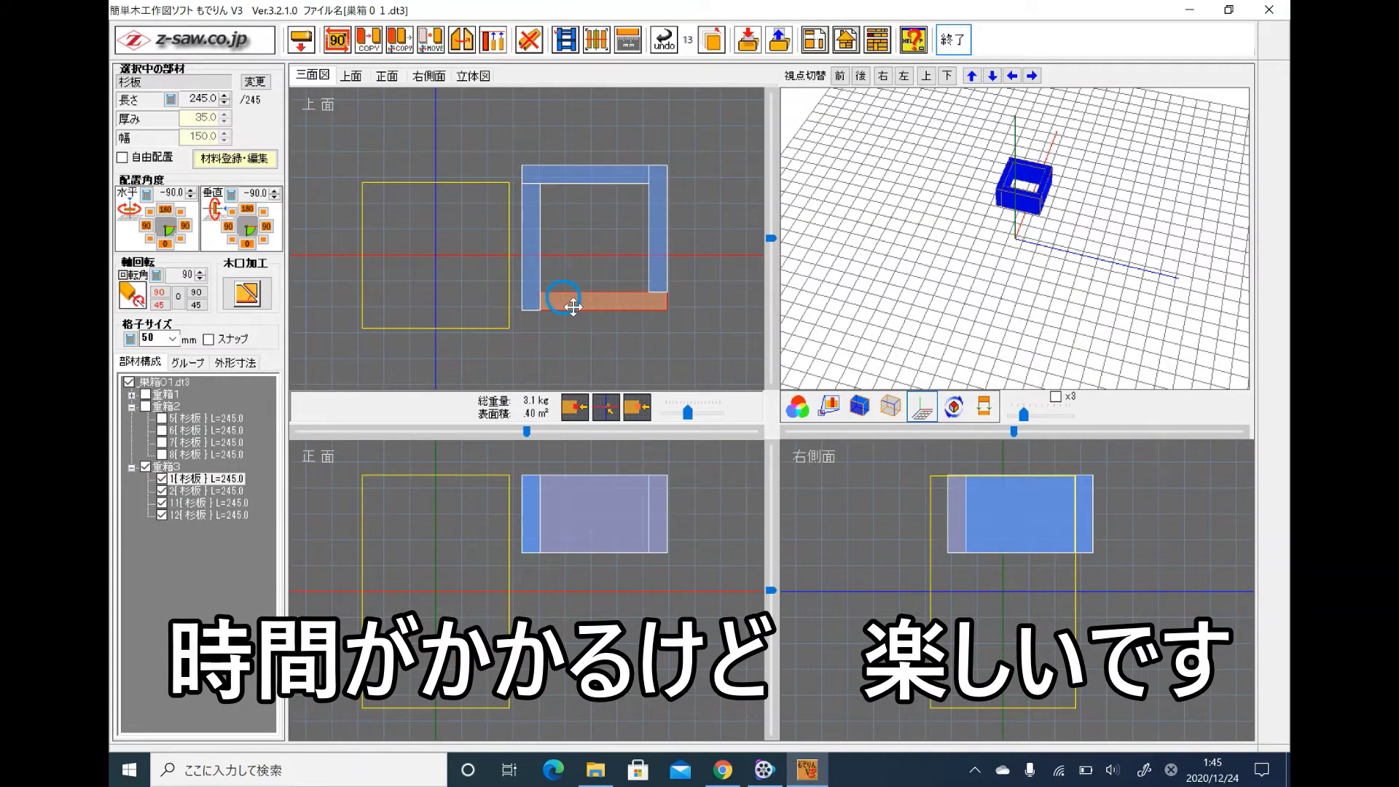
pyautogui.moveTo(574, 307); pyautogui.dragTo(556, 347)
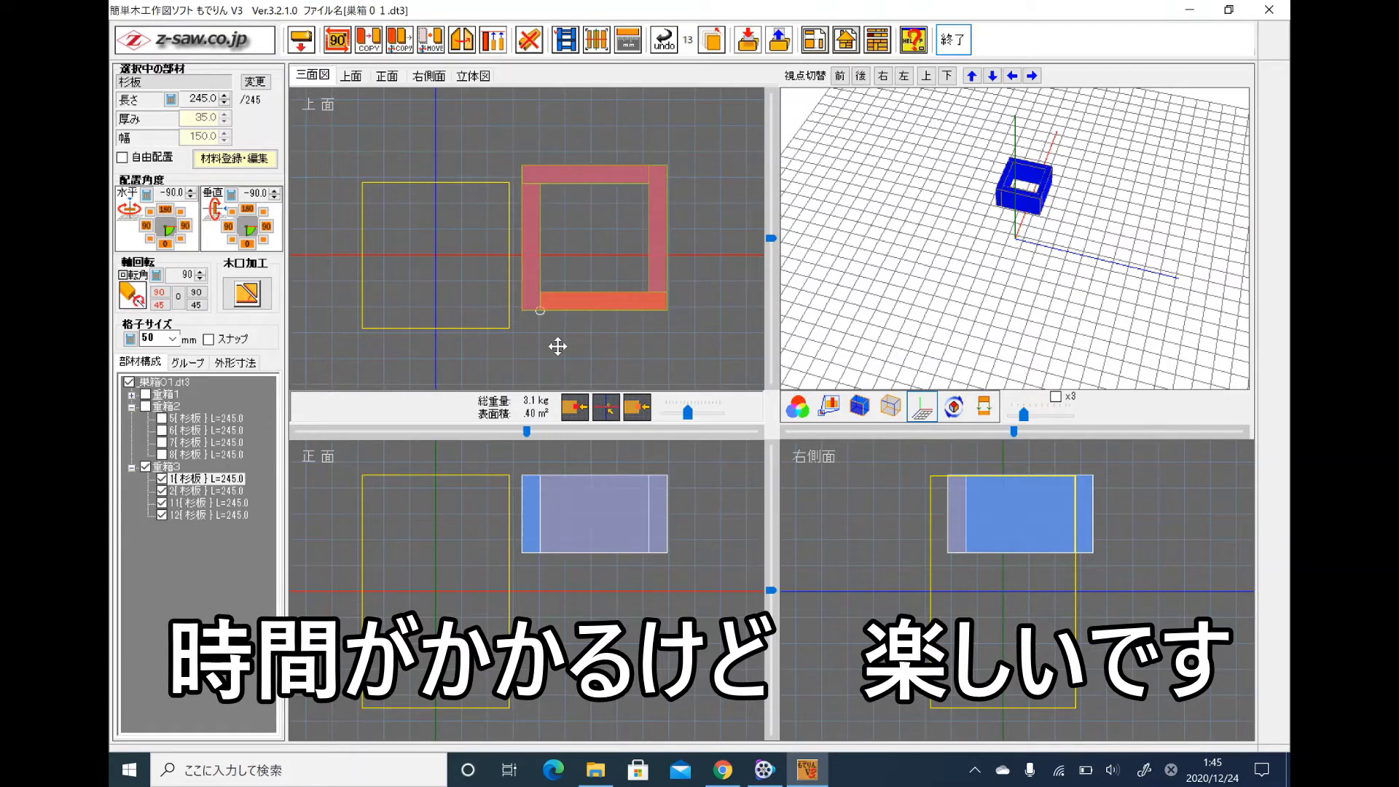
# Step: Fine-align board 2 of 重箱3 so its back face sits flush with the back end of board 11
pyautogui.click(196, 491)
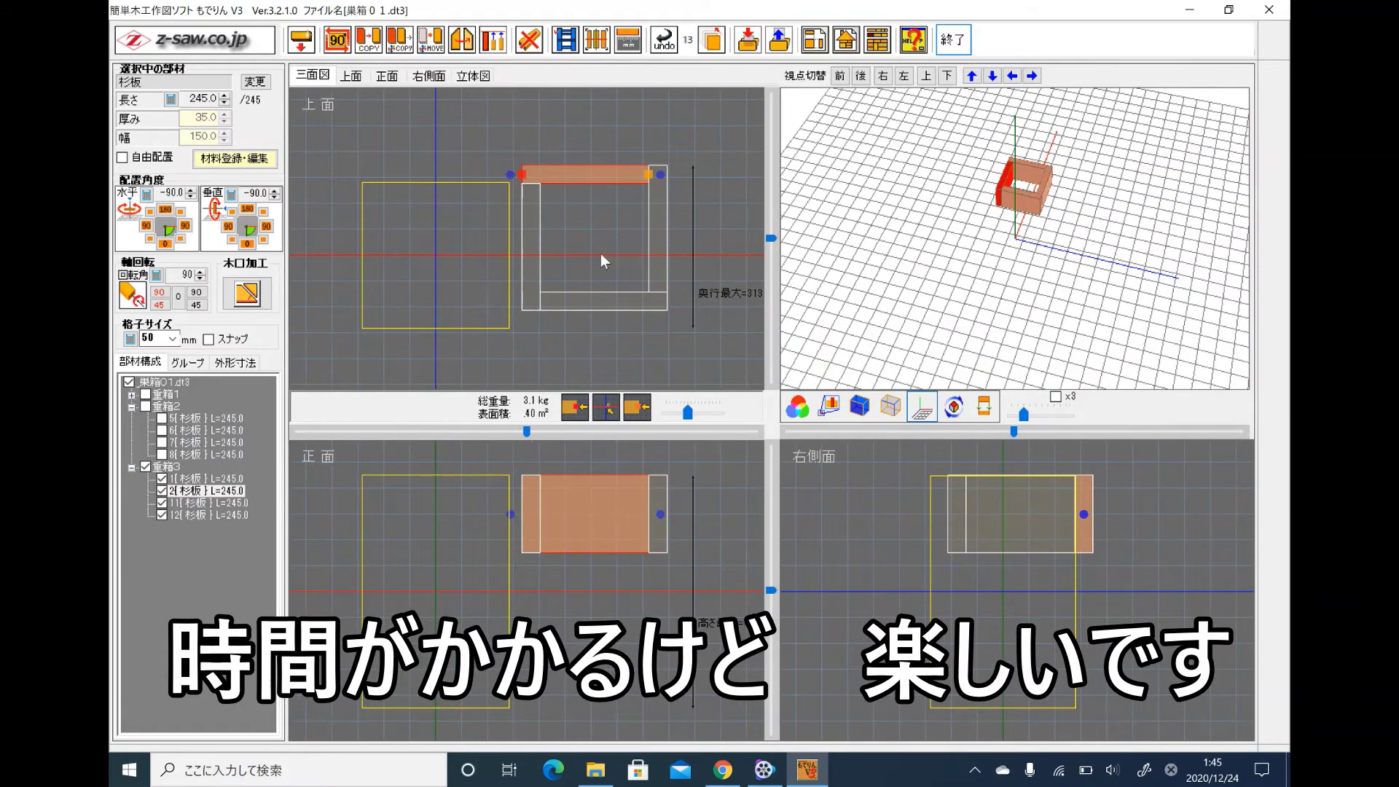
pyautogui.moveTo(583, 175)
pyautogui.mouseDown()
pyautogui.moveTo(571, 234)
pyautogui.moveTo(583, 305)
pyautogui.moveTo(583, 179)
pyautogui.mouseUp()
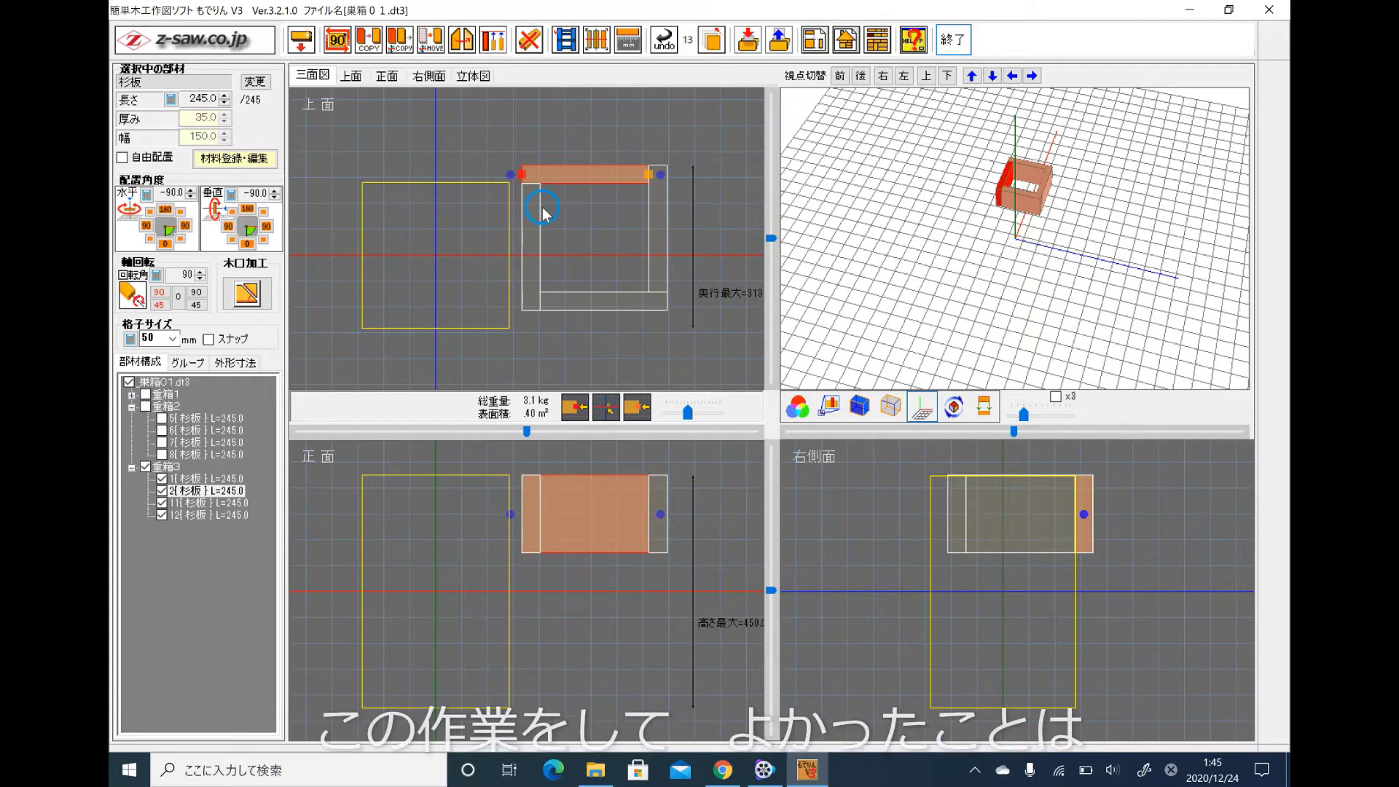
pyautogui.scroll(-3, 542, 207)
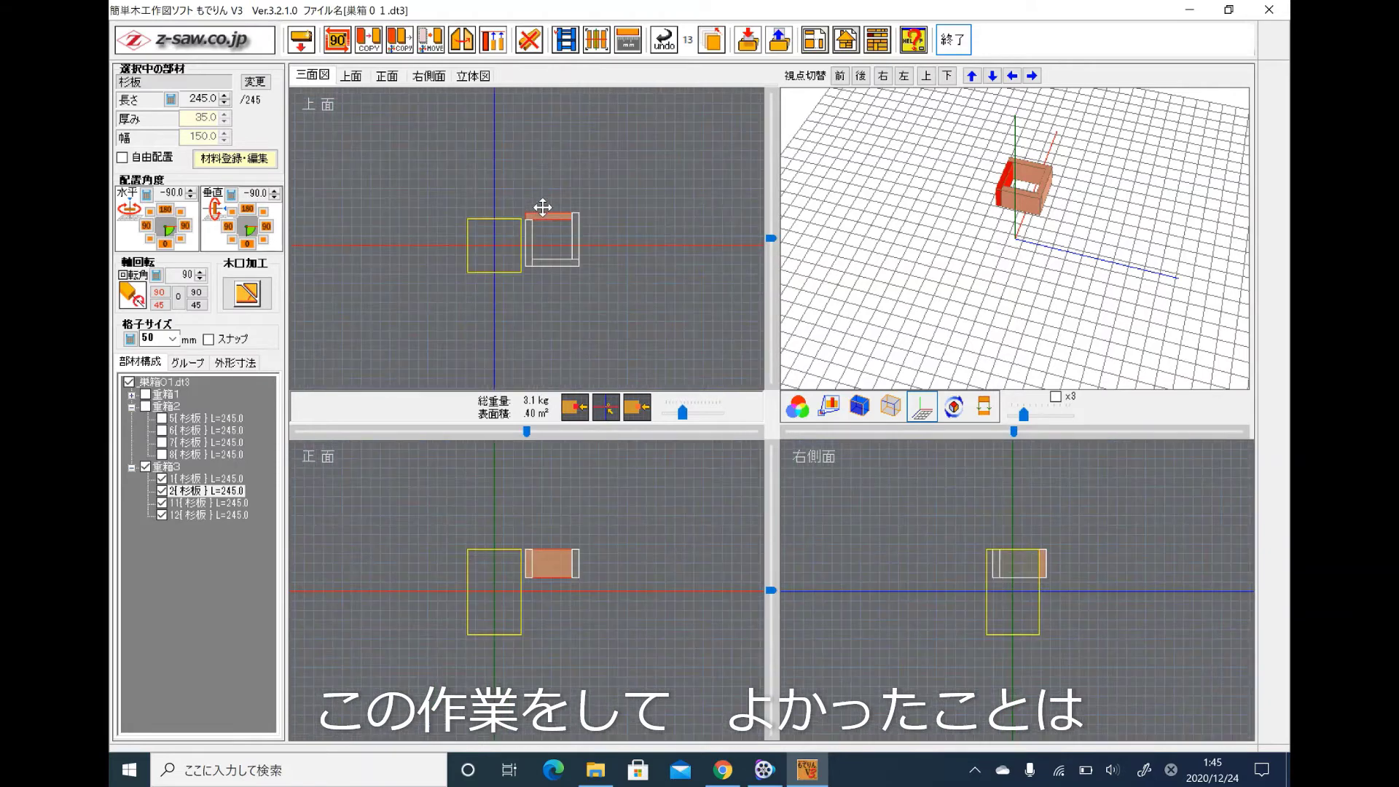
pyautogui.scroll(4, 543, 207)
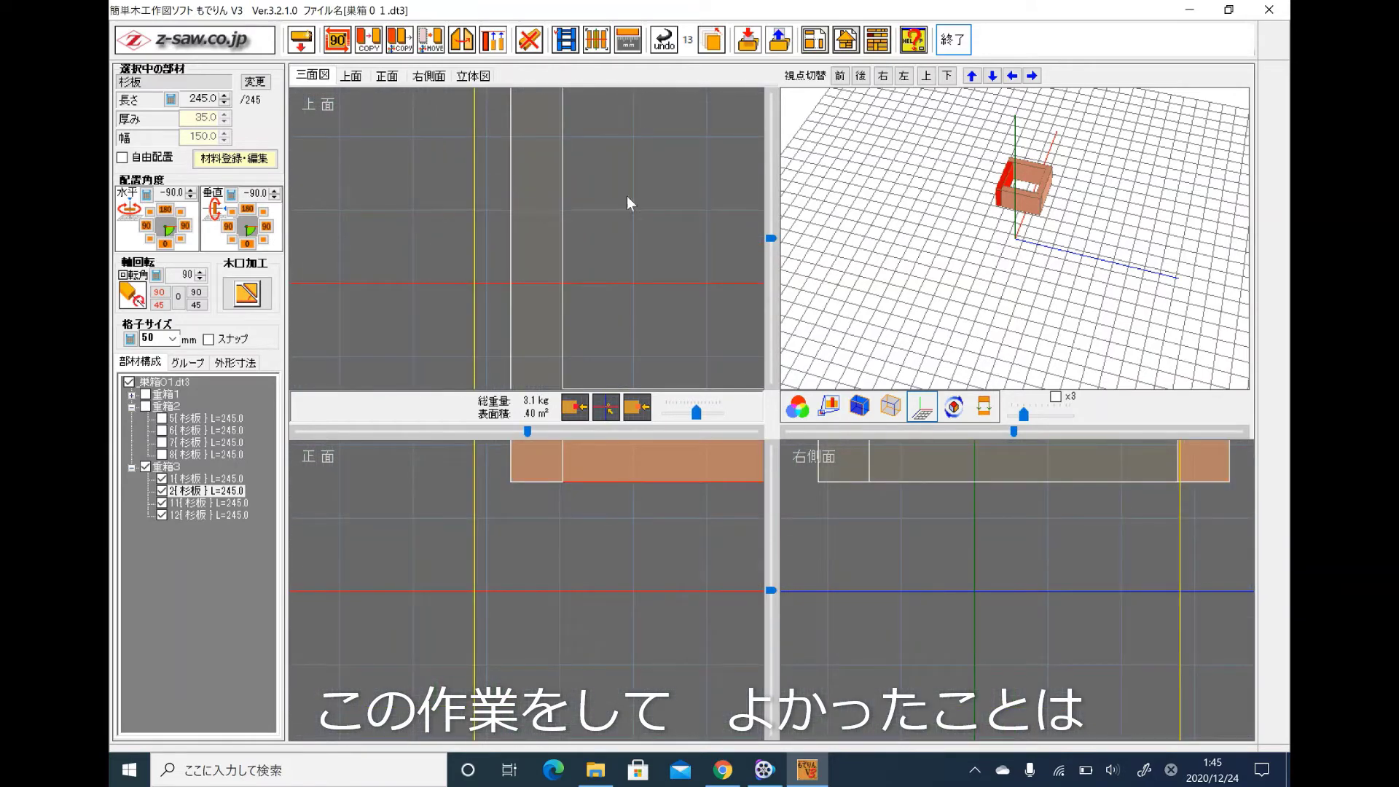
pyautogui.moveTo(626, 201); pyautogui.dragTo(609, 325)
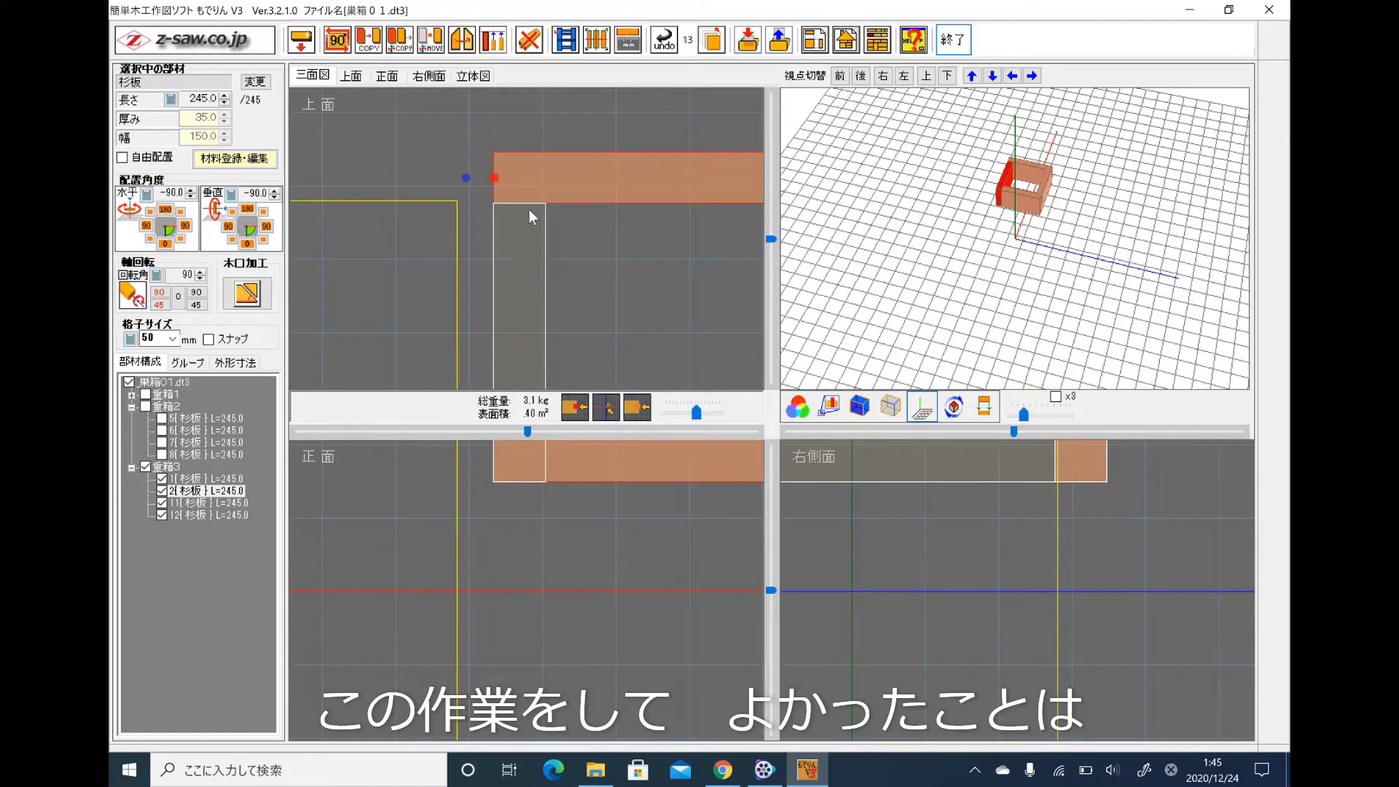
pyautogui.click(528, 186)
pyautogui.moveTo(527, 186)
pyautogui.mouseDown()
pyautogui.moveTo(532, 222)
pyautogui.moveTo(526, 189)
pyautogui.mouseUp()
pyautogui.moveTo(592, 243); pyautogui.dragTo(339, 238)
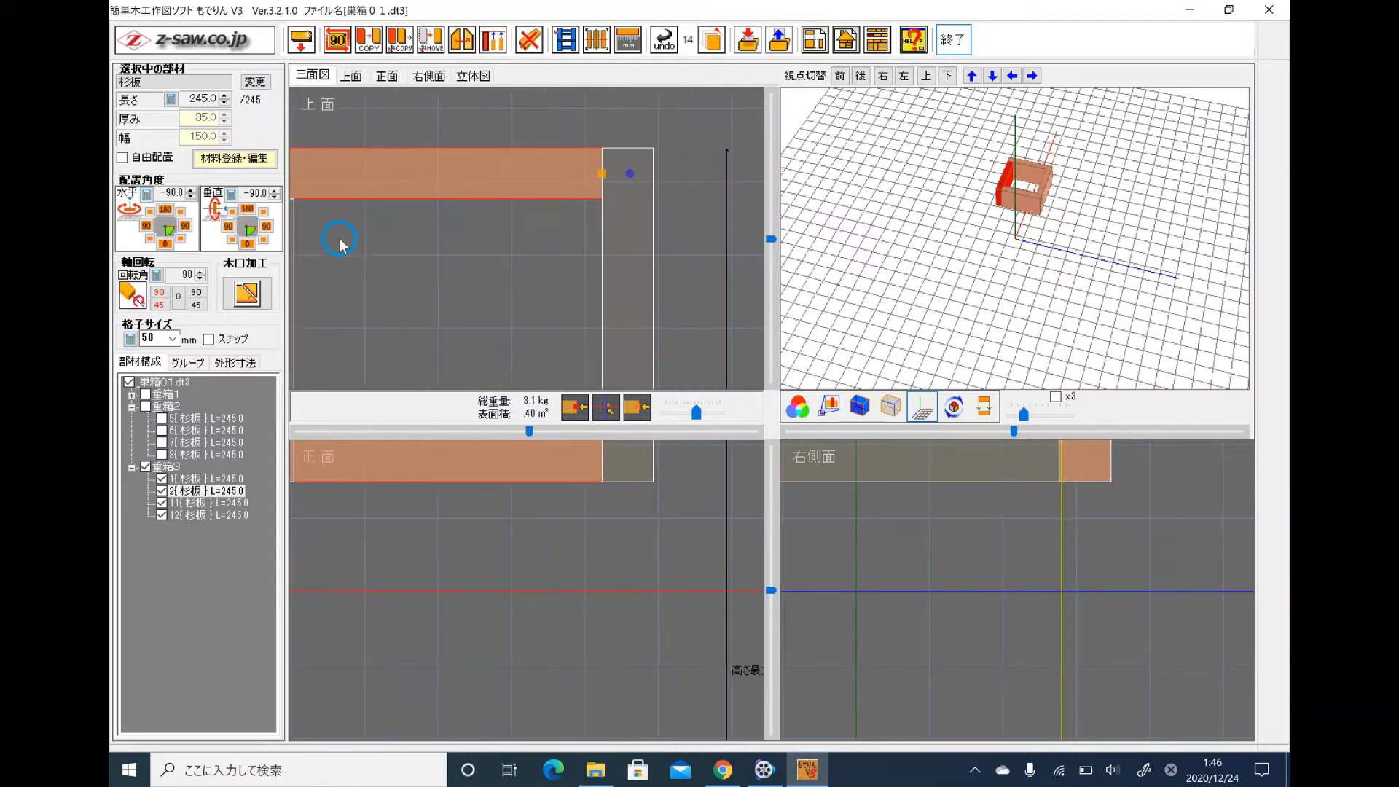
pyautogui.click(630, 175)
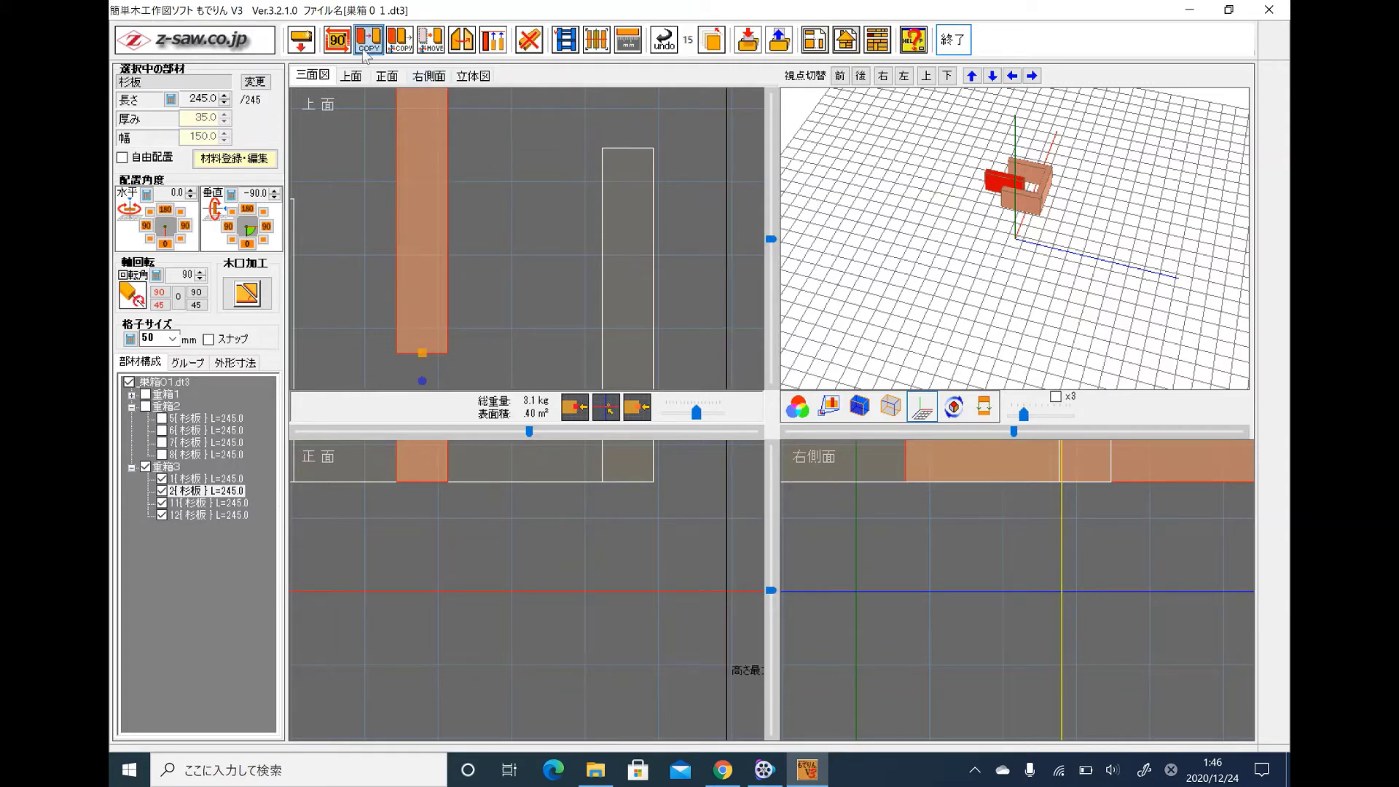
pyautogui.click(335, 45)
pyautogui.click(336, 46)
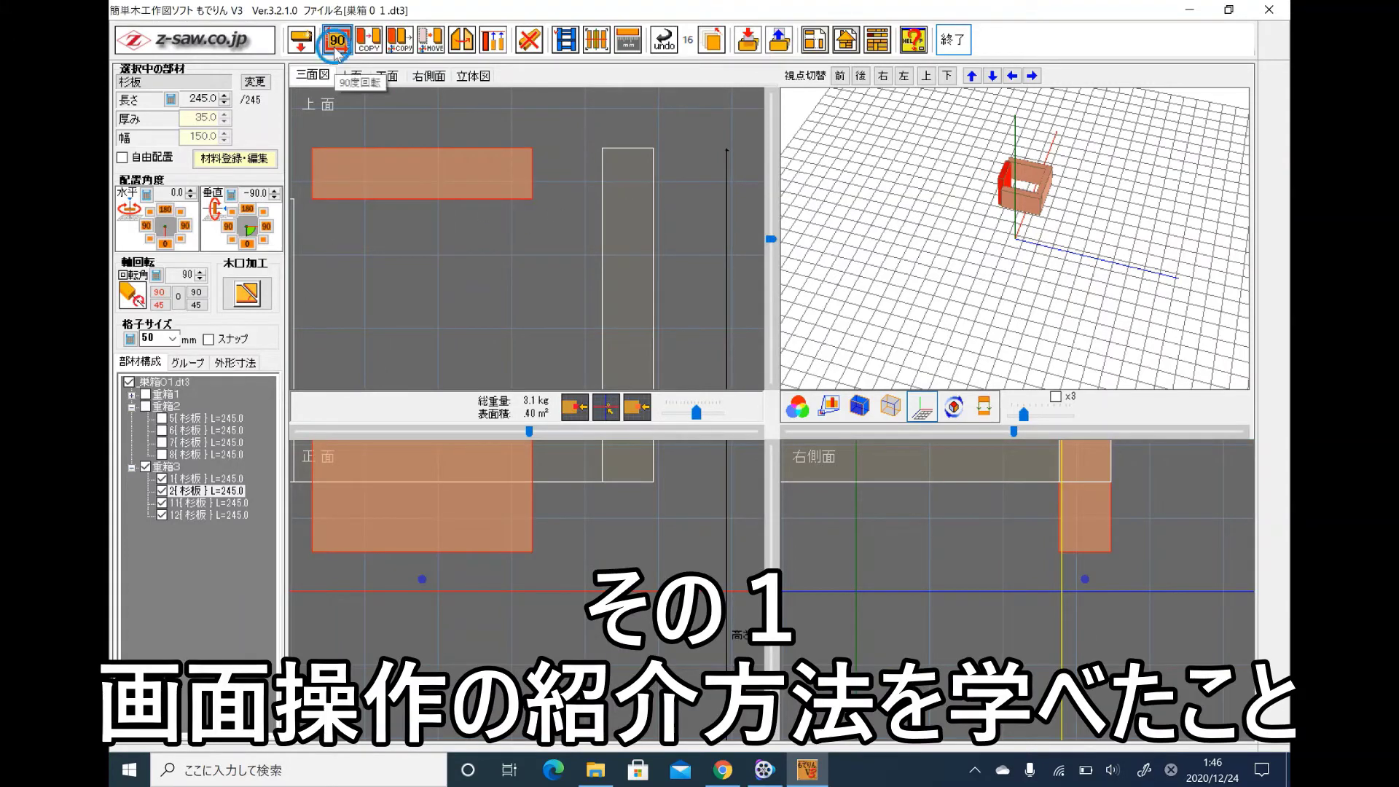
pyautogui.click(335, 45)
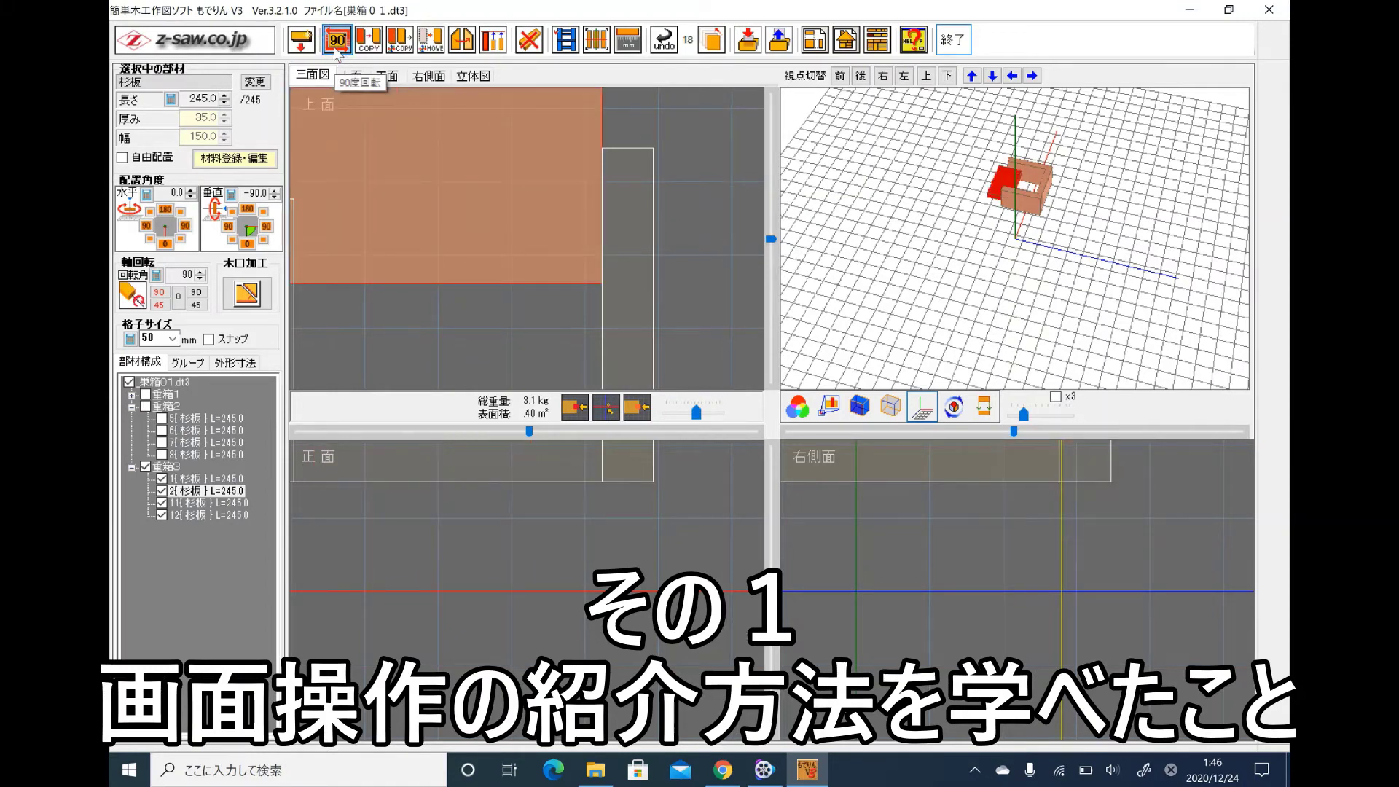
pyautogui.click(335, 45)
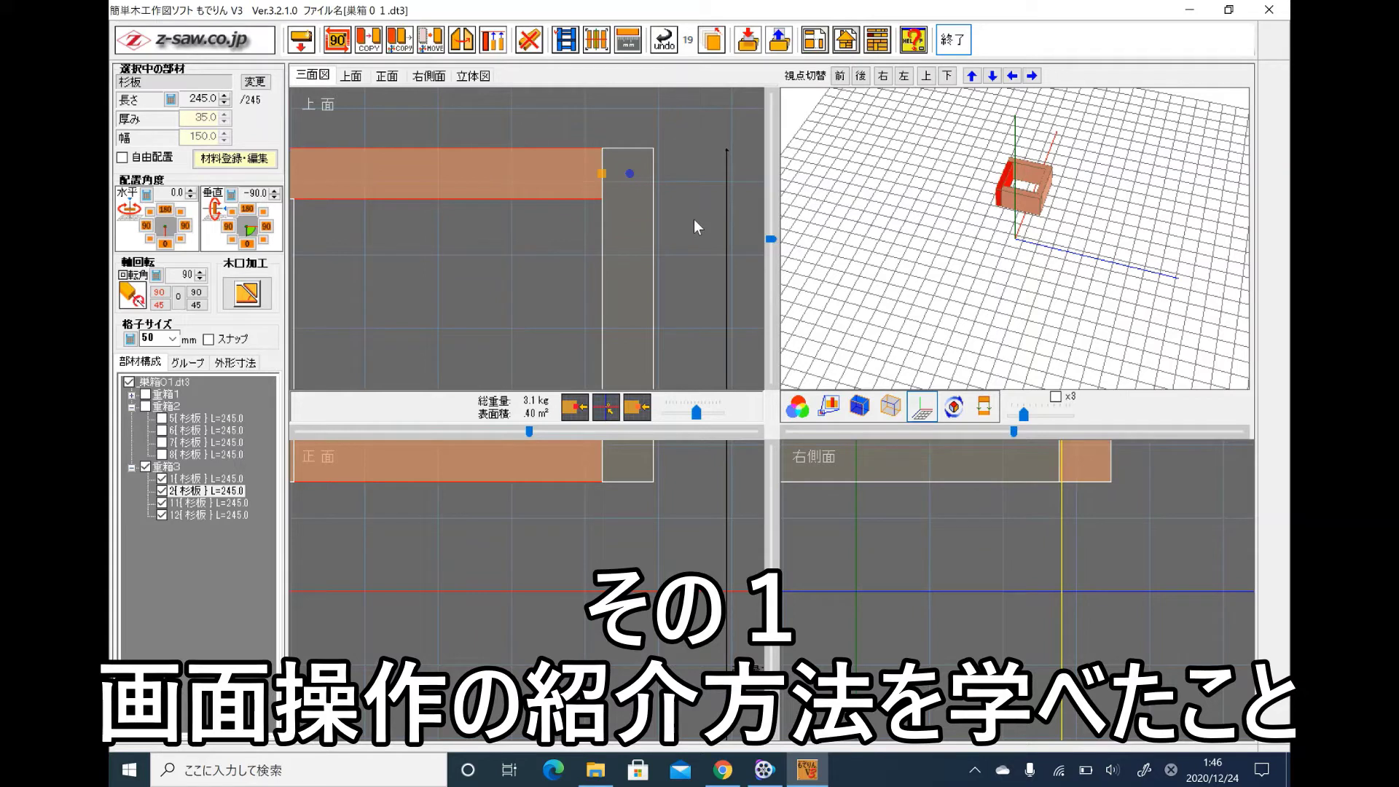
# Step: Select the 重箱3 group again and move it farther right and slightly back from the outline in the top view
pyautogui.moveTo(684, 197); pyautogui.dragTo(678, 90)
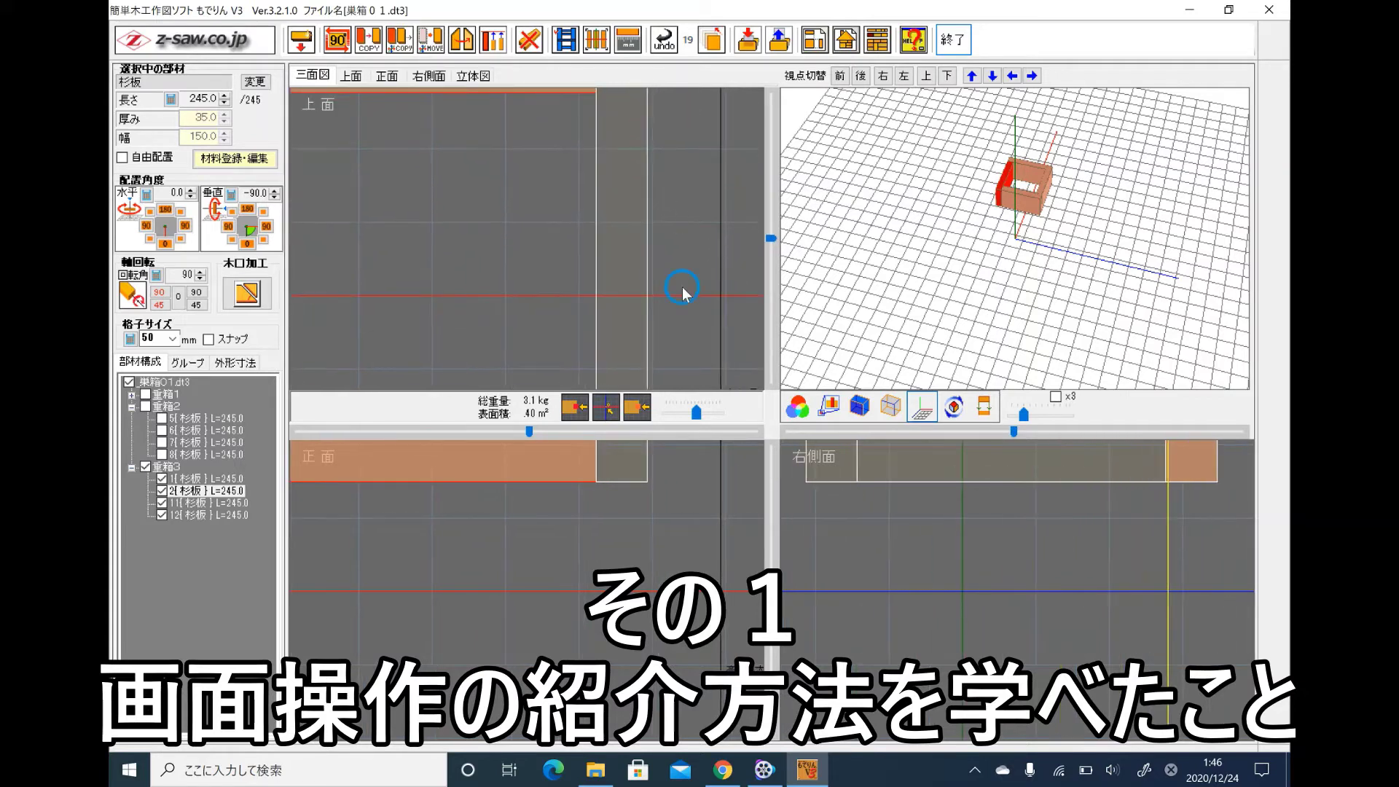
pyautogui.moveTo(683, 287); pyautogui.dragTo(693, 137)
pyautogui.moveTo(650, 336); pyautogui.dragTo(715, 318)
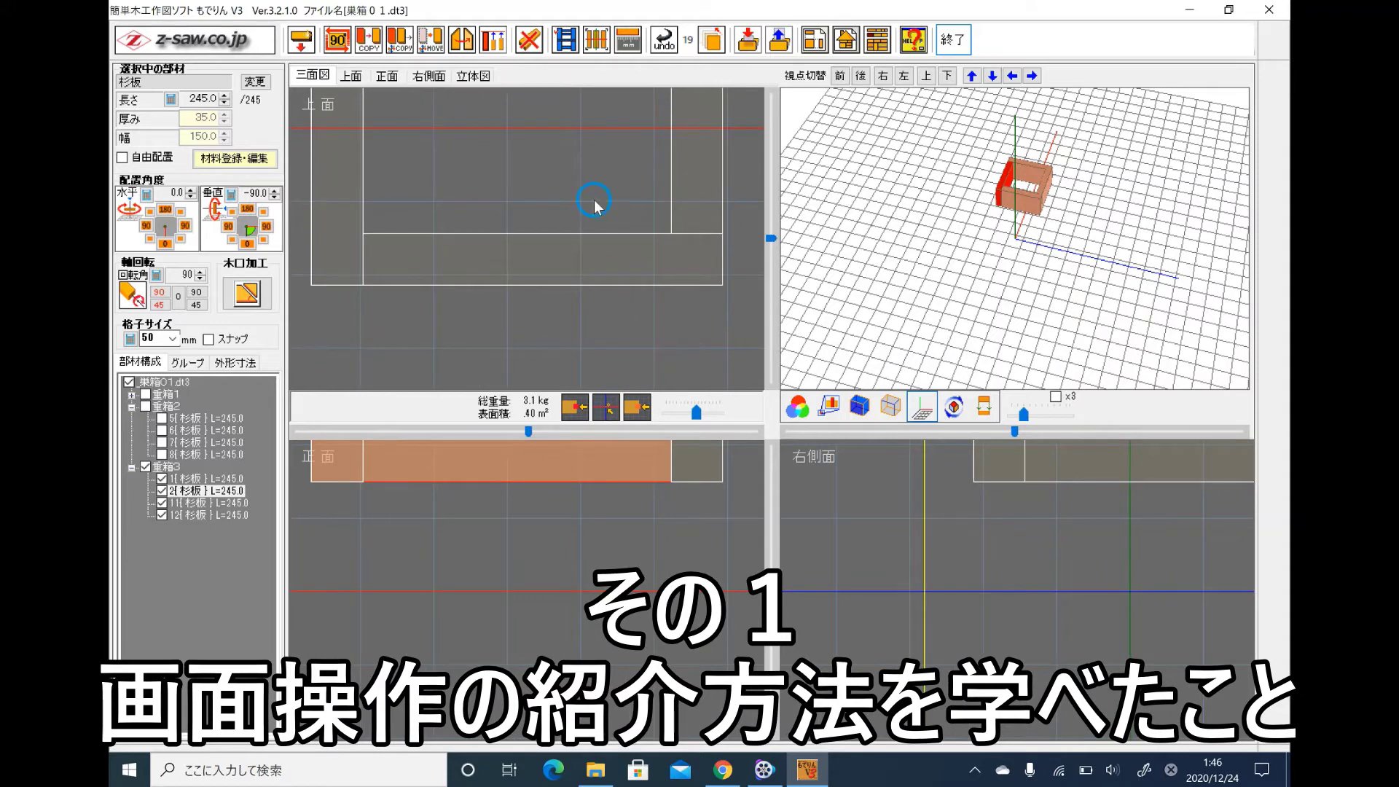
pyautogui.moveTo(593, 205); pyautogui.dragTo(602, 324)
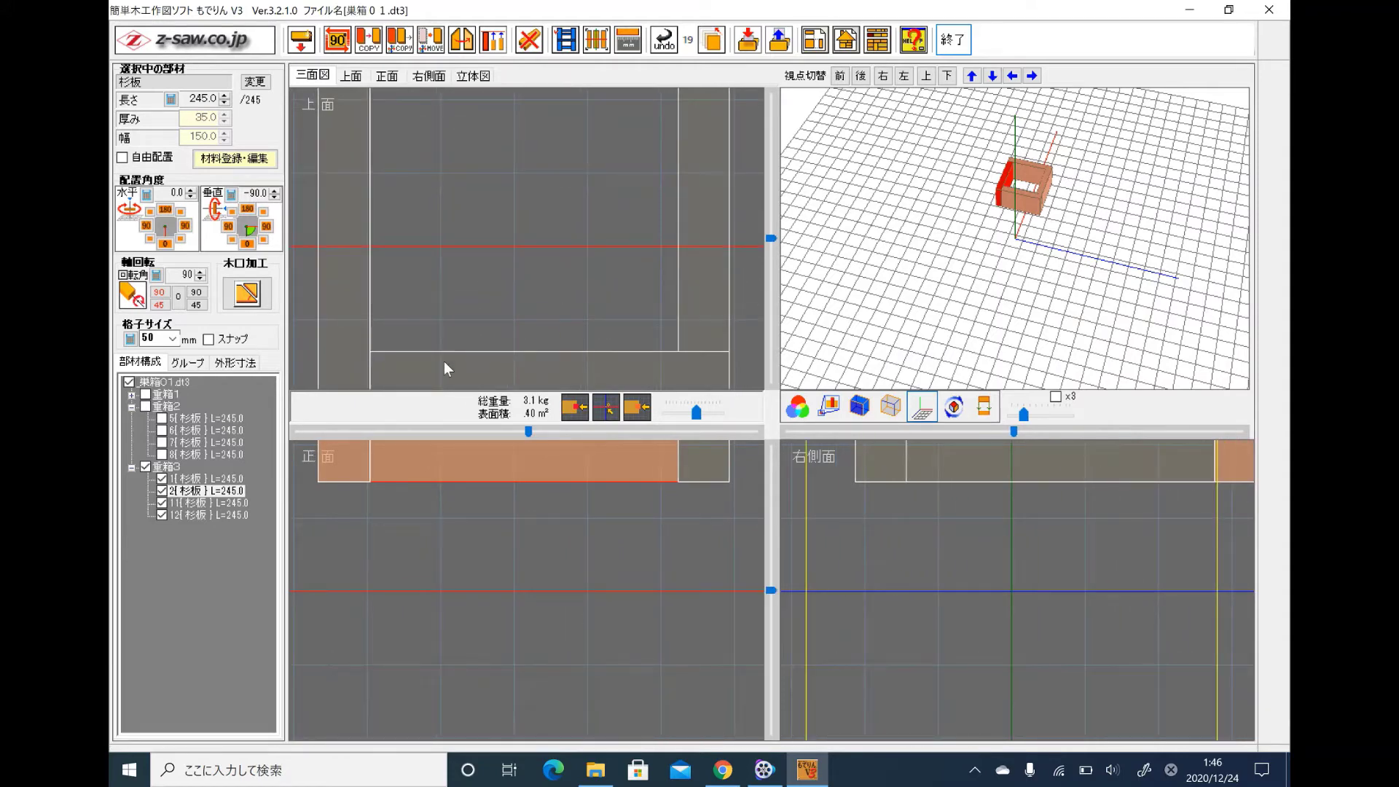
pyautogui.click(173, 463)
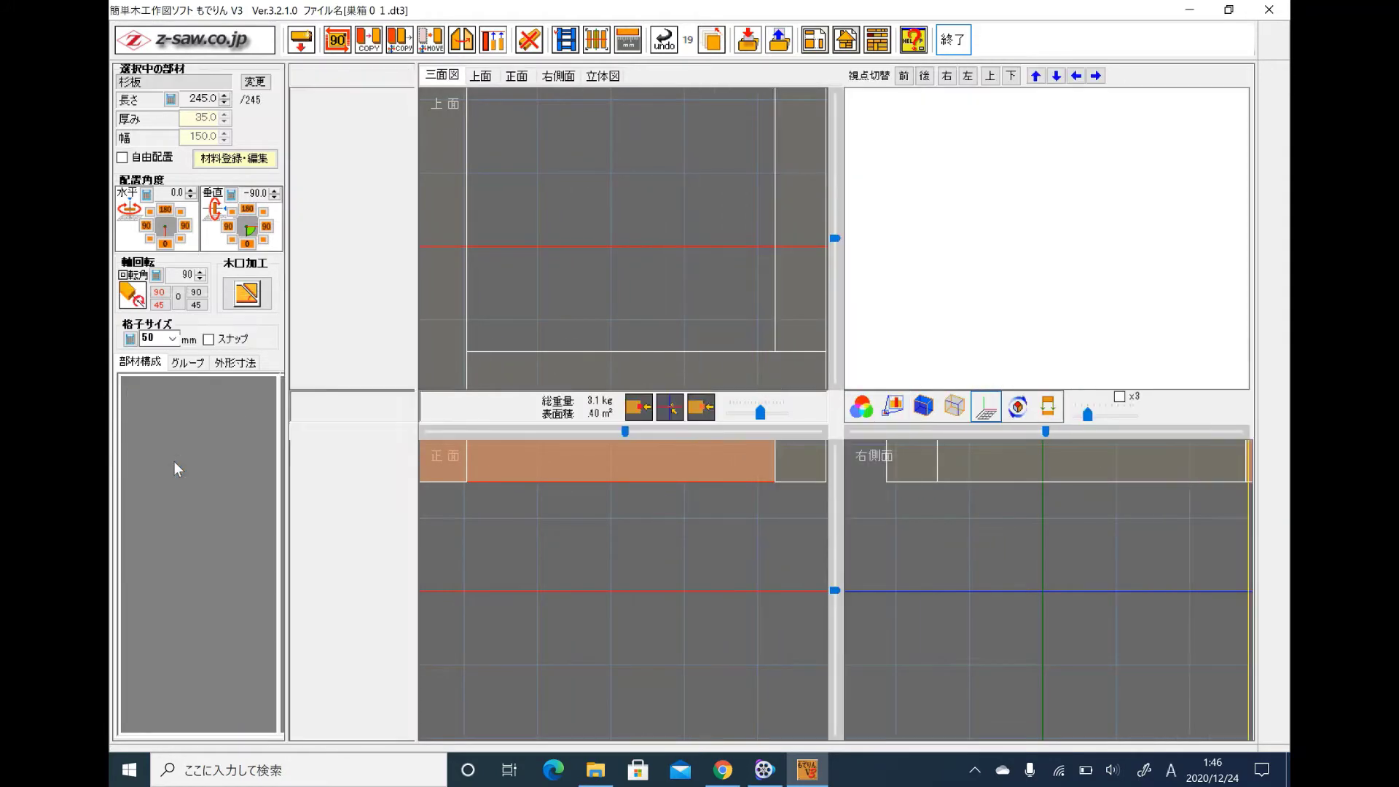
pyautogui.click(174, 462)
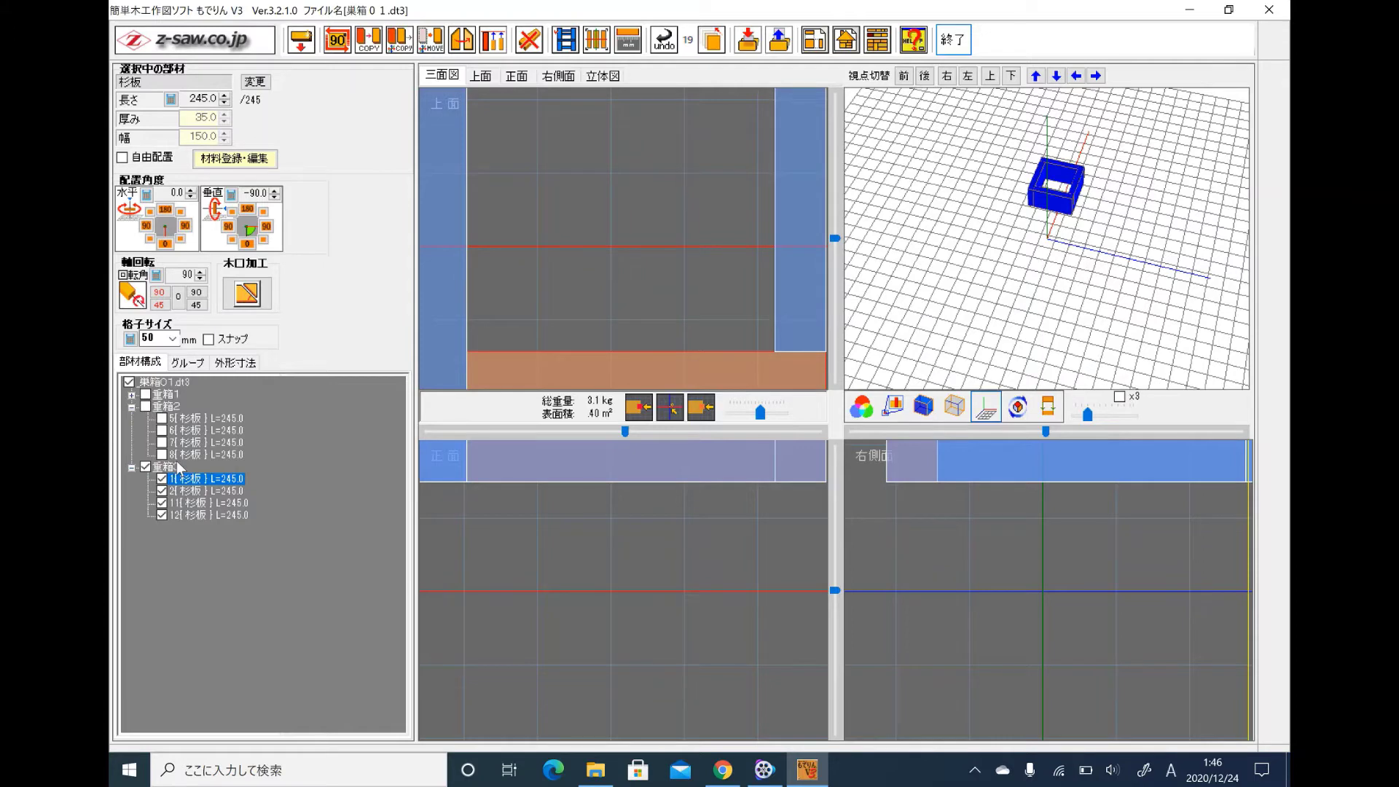
pyautogui.scroll(1, 391, 335)
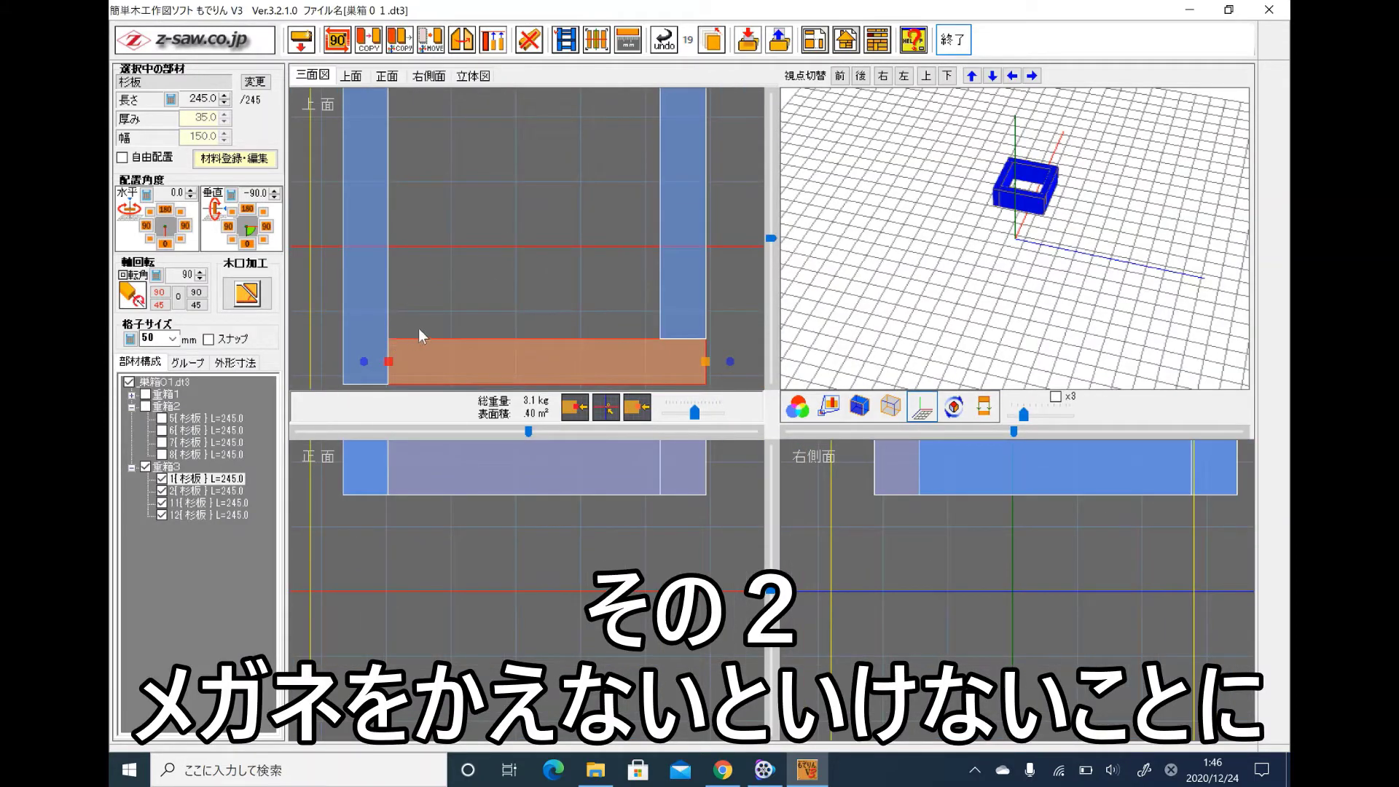
pyautogui.scroll(-2, 452, 321)
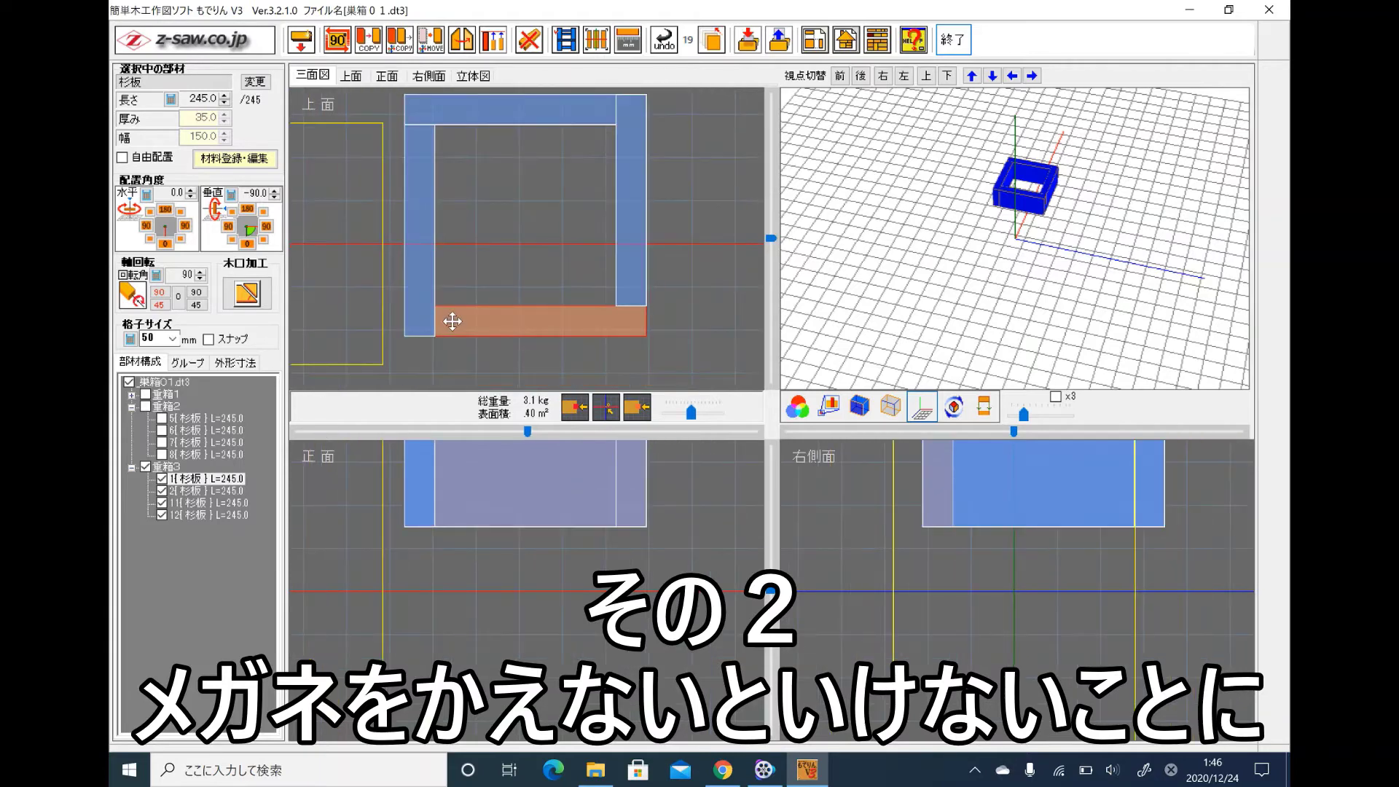
pyautogui.click(413, 312)
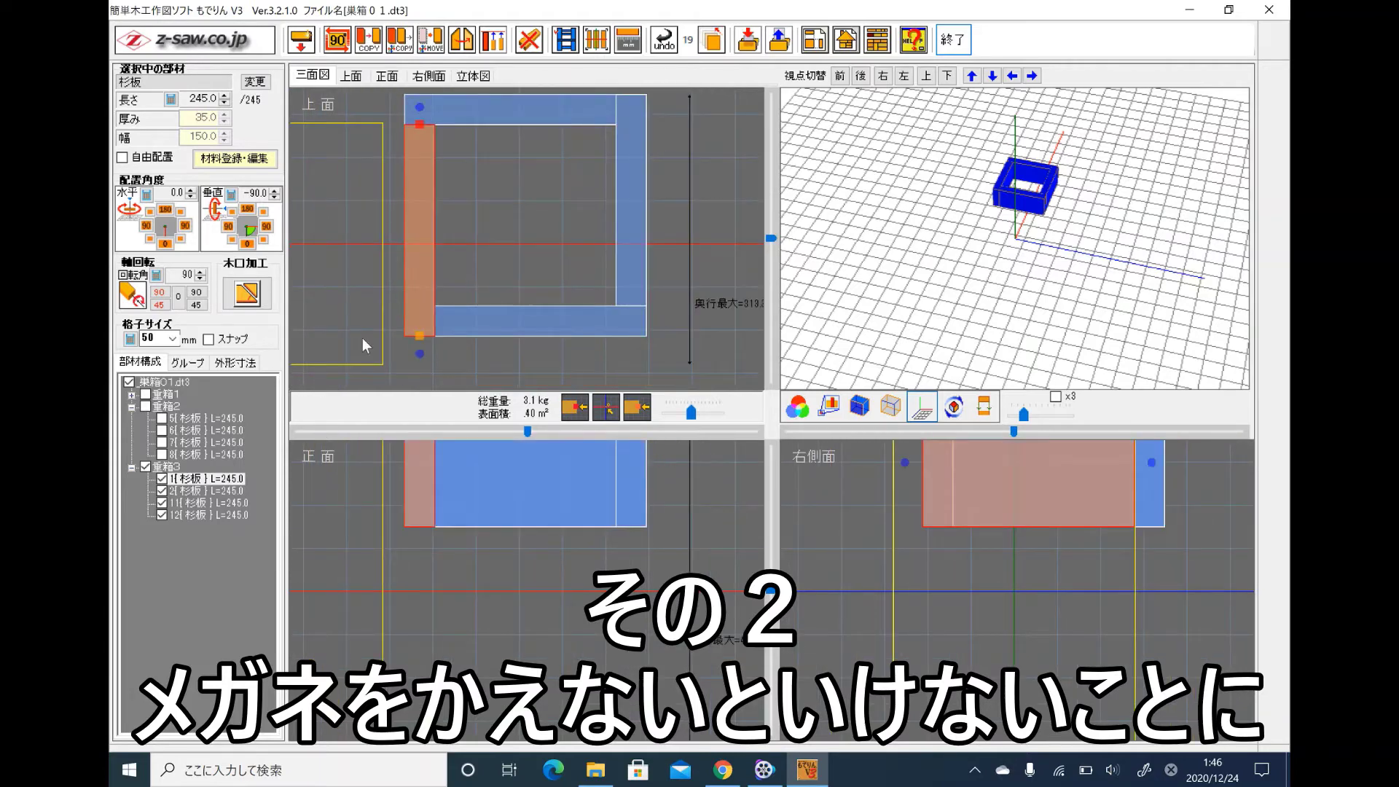
pyautogui.click(459, 330)
pyautogui.moveTo(456, 321); pyautogui.dragTo(509, 290)
# Step: Hide 重箱3 and show 重箱2 with its four boards
pyautogui.moveTo(175, 397)
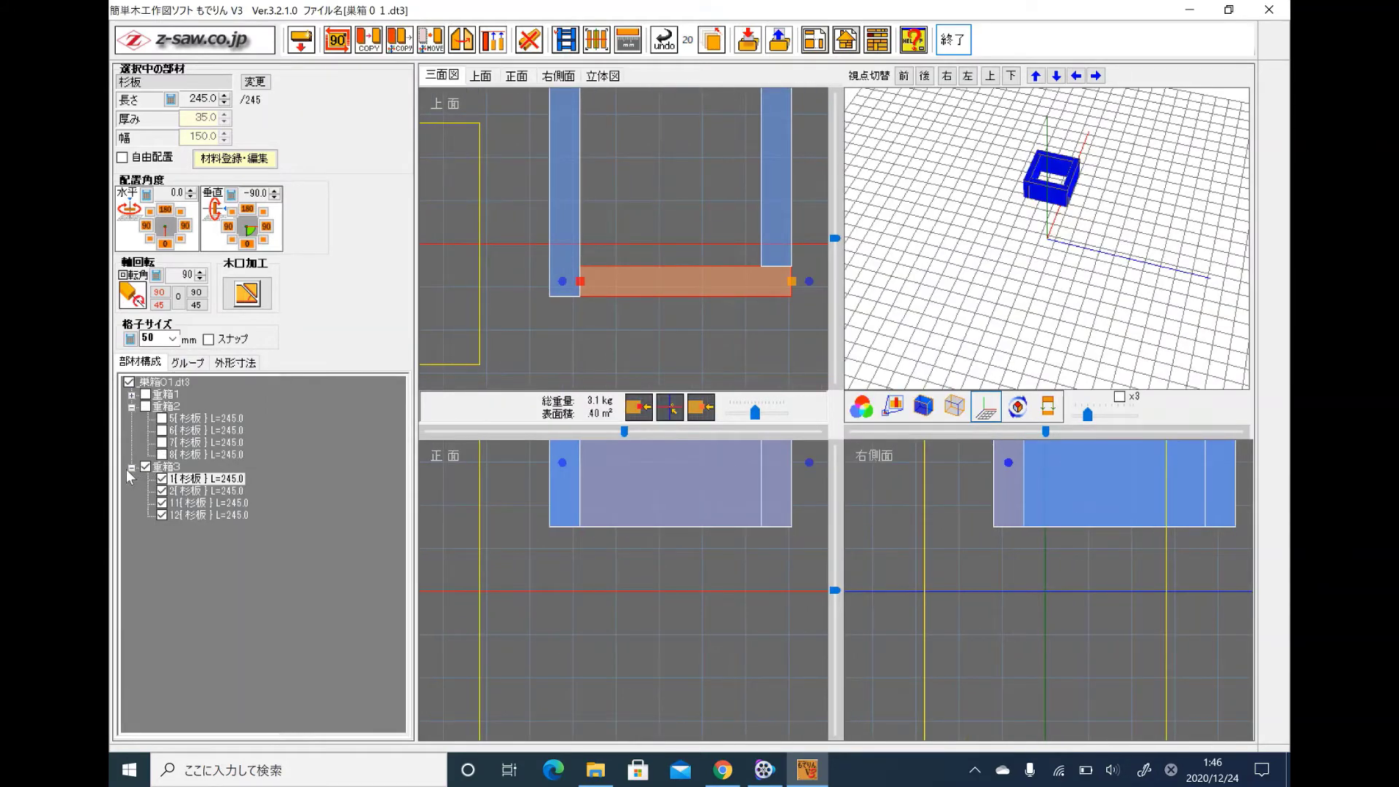
pyautogui.click(131, 469)
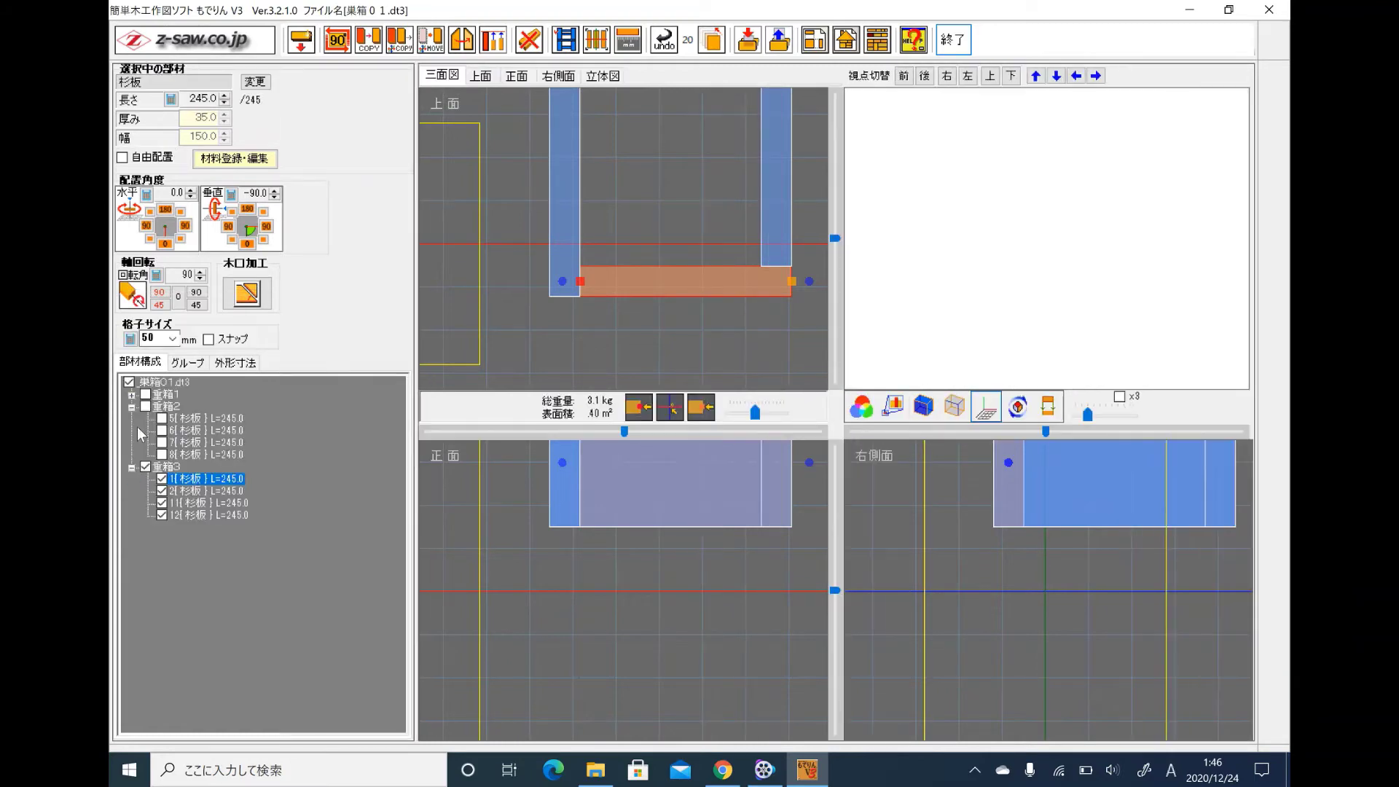
pyautogui.click(146, 467)
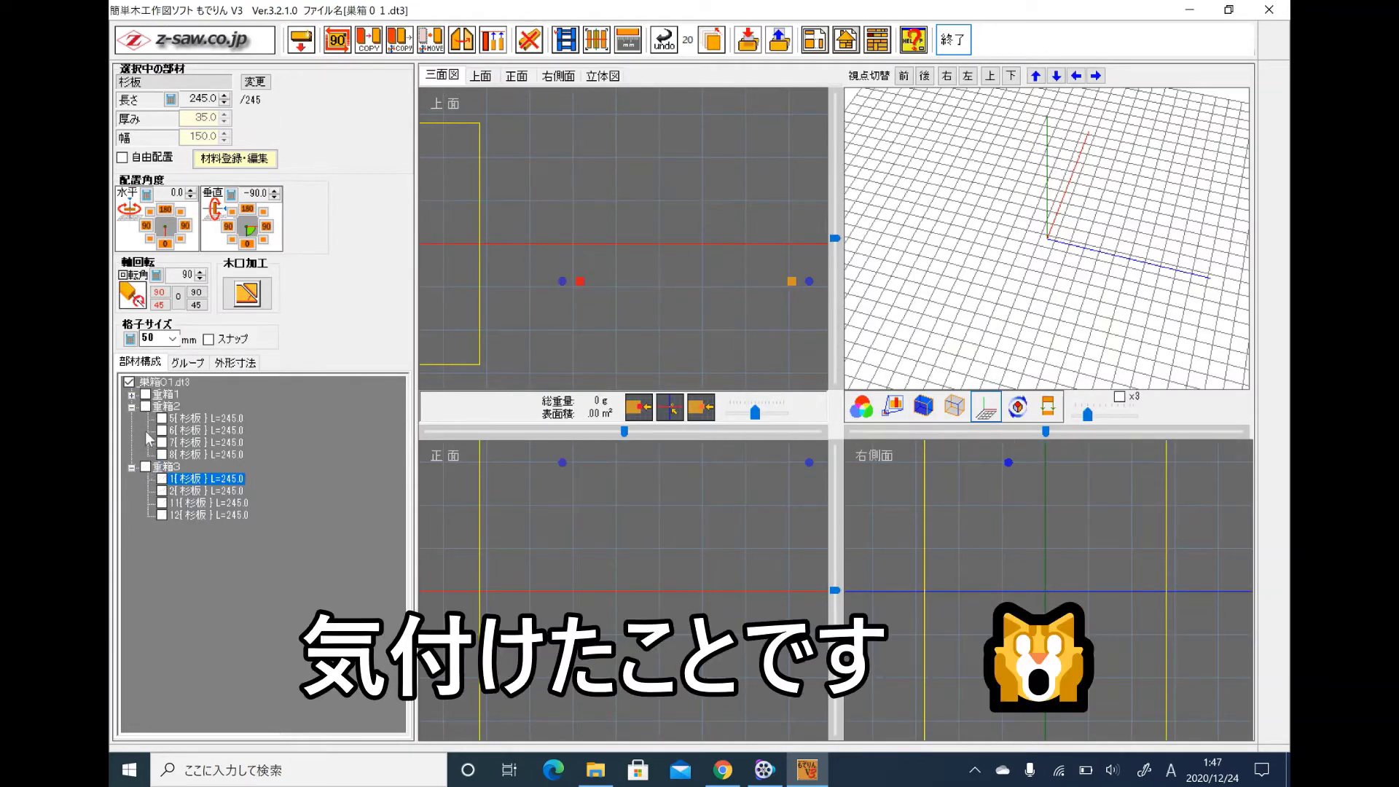
pyautogui.click(145, 406)
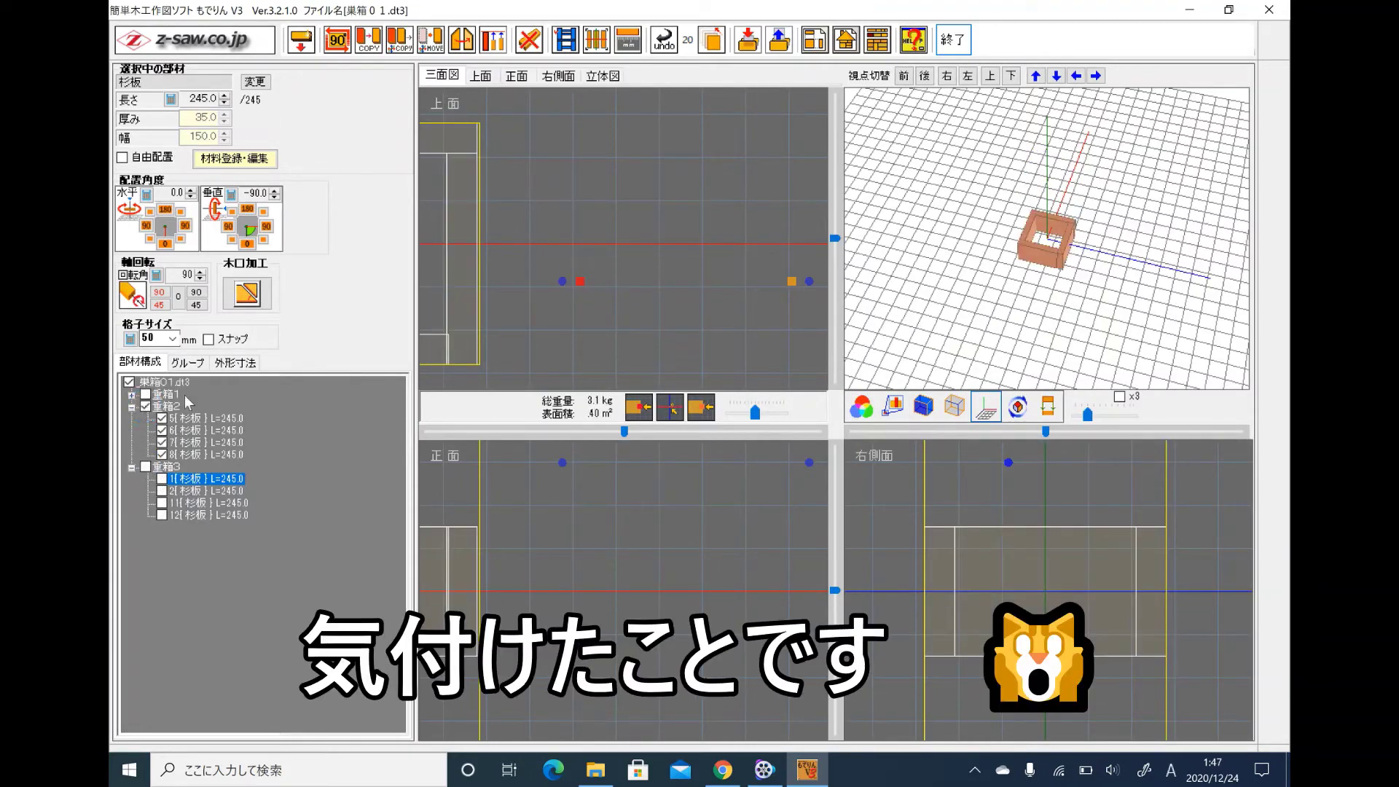
pyautogui.moveTo(464, 346)
pyautogui.mouseDown()
pyautogui.moveTo(602, 318)
pyautogui.moveTo(669, 343)
pyautogui.mouseUp()
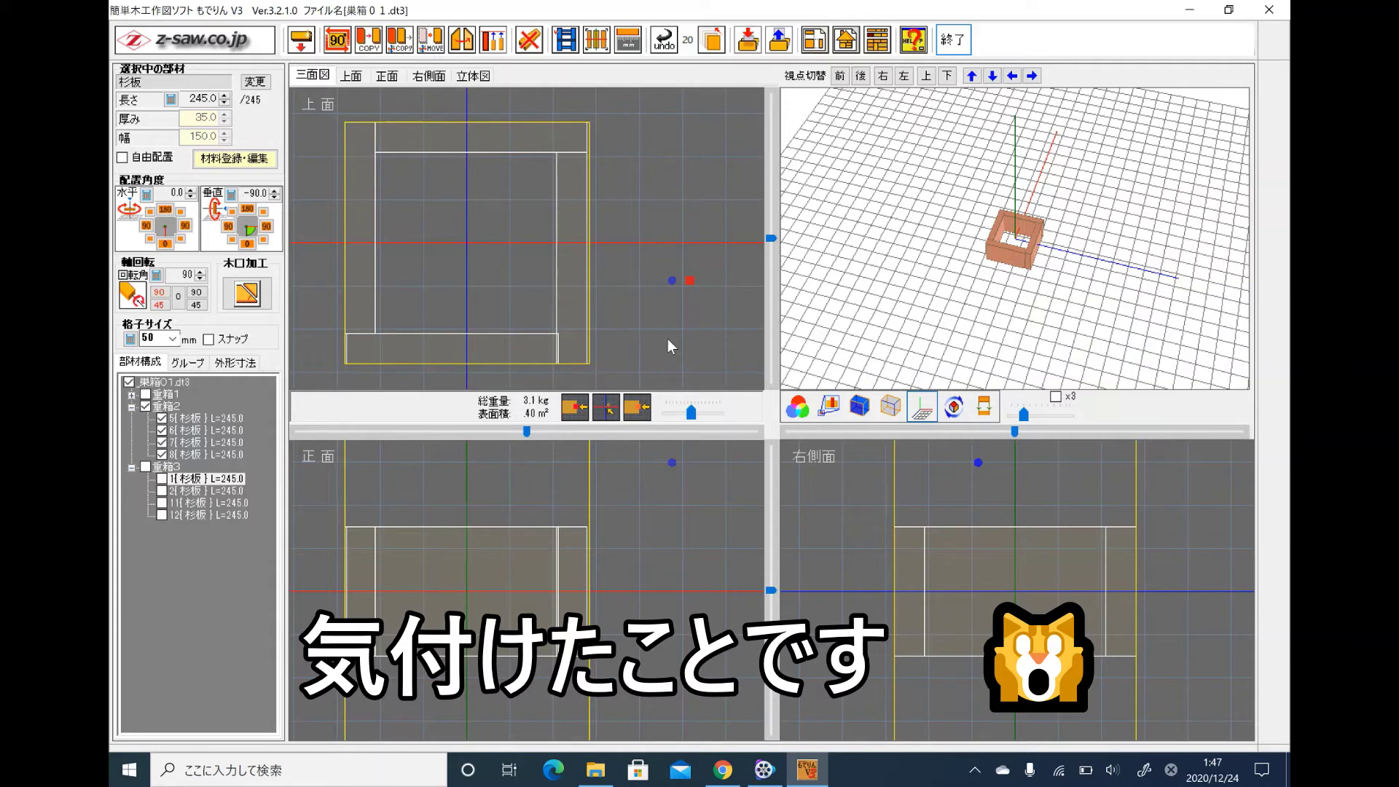
pyautogui.moveTo(266, 408)
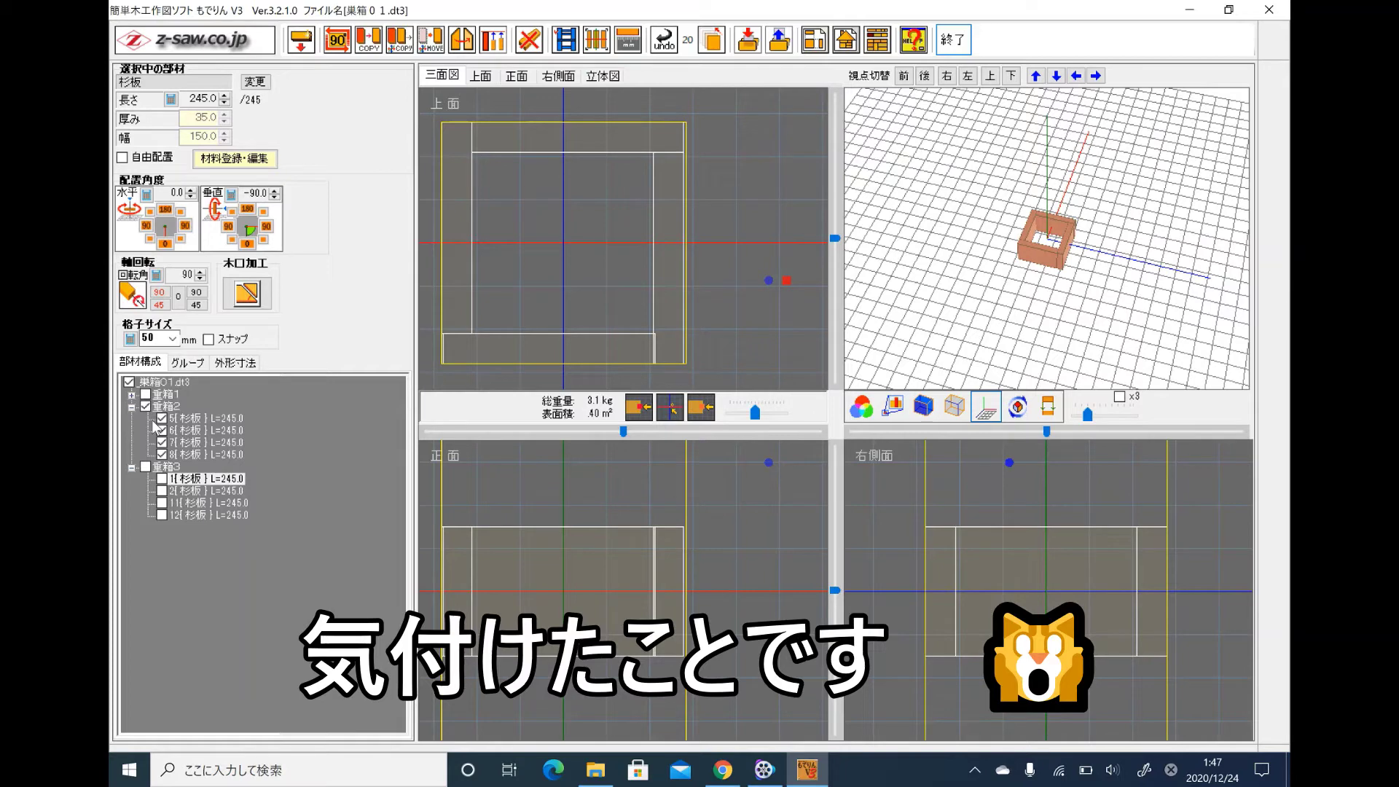
# Step: Select the whole 重箱2 group and move it in the top view clear of the outline, to its left and slightly forward
pyautogui.click(162, 407)
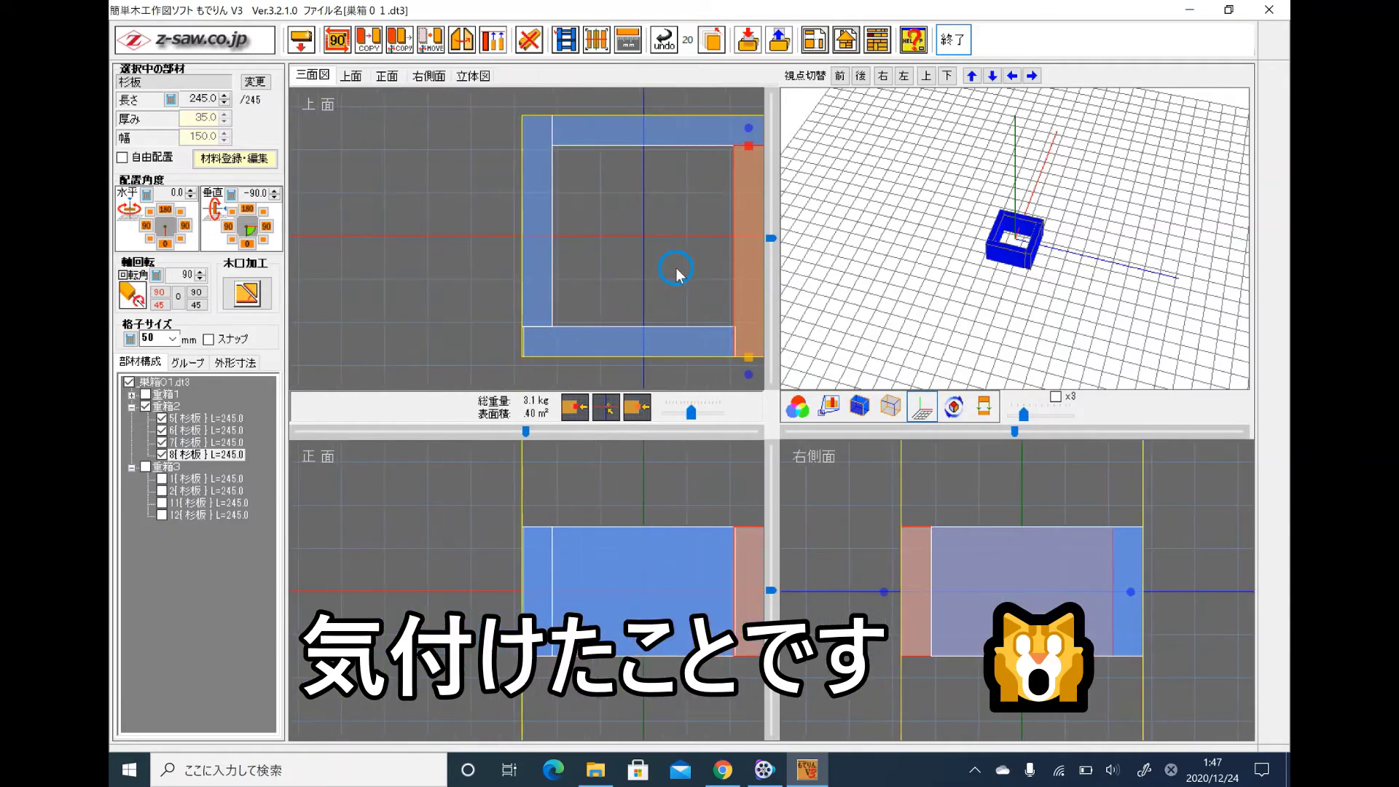
pyautogui.click(527, 300)
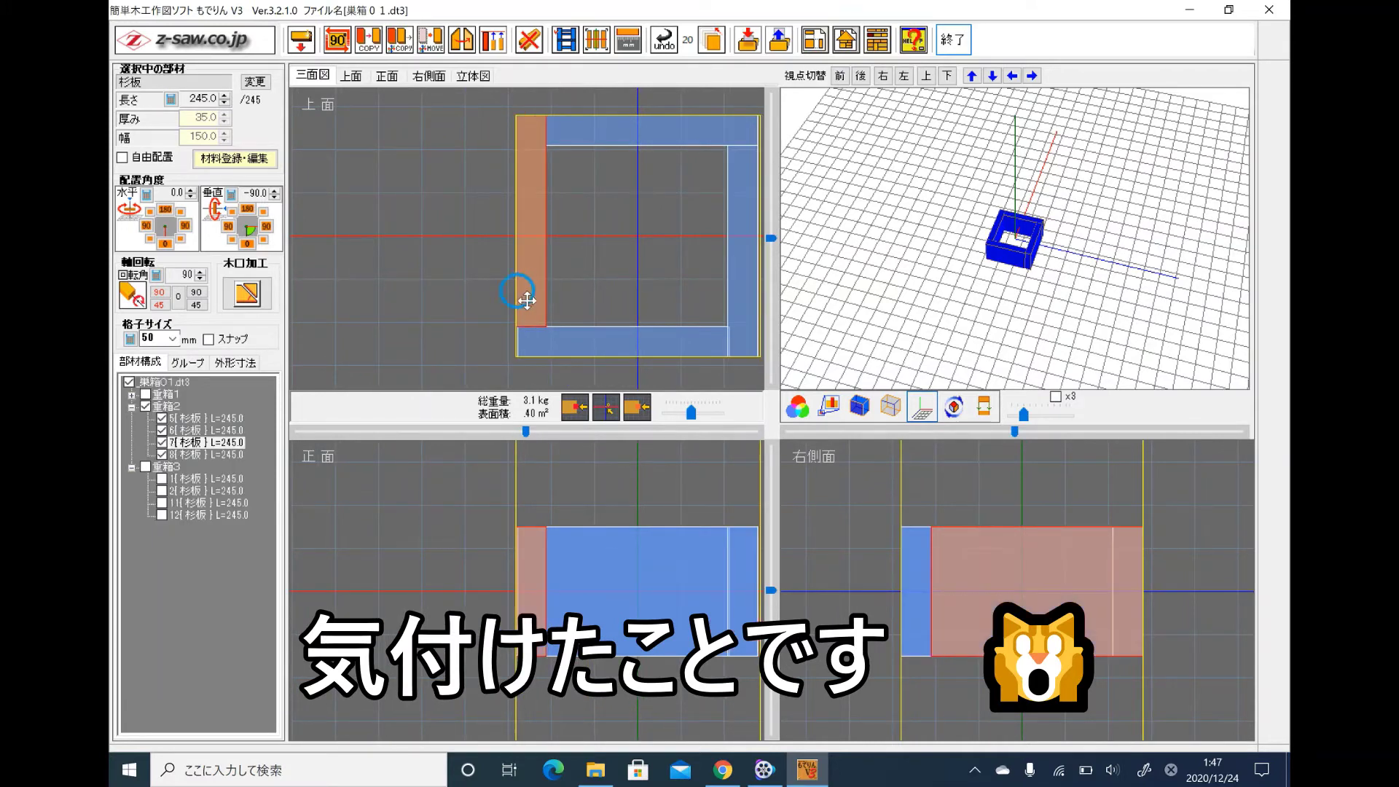
pyautogui.moveTo(527, 300); pyautogui.dragTo(284, 324)
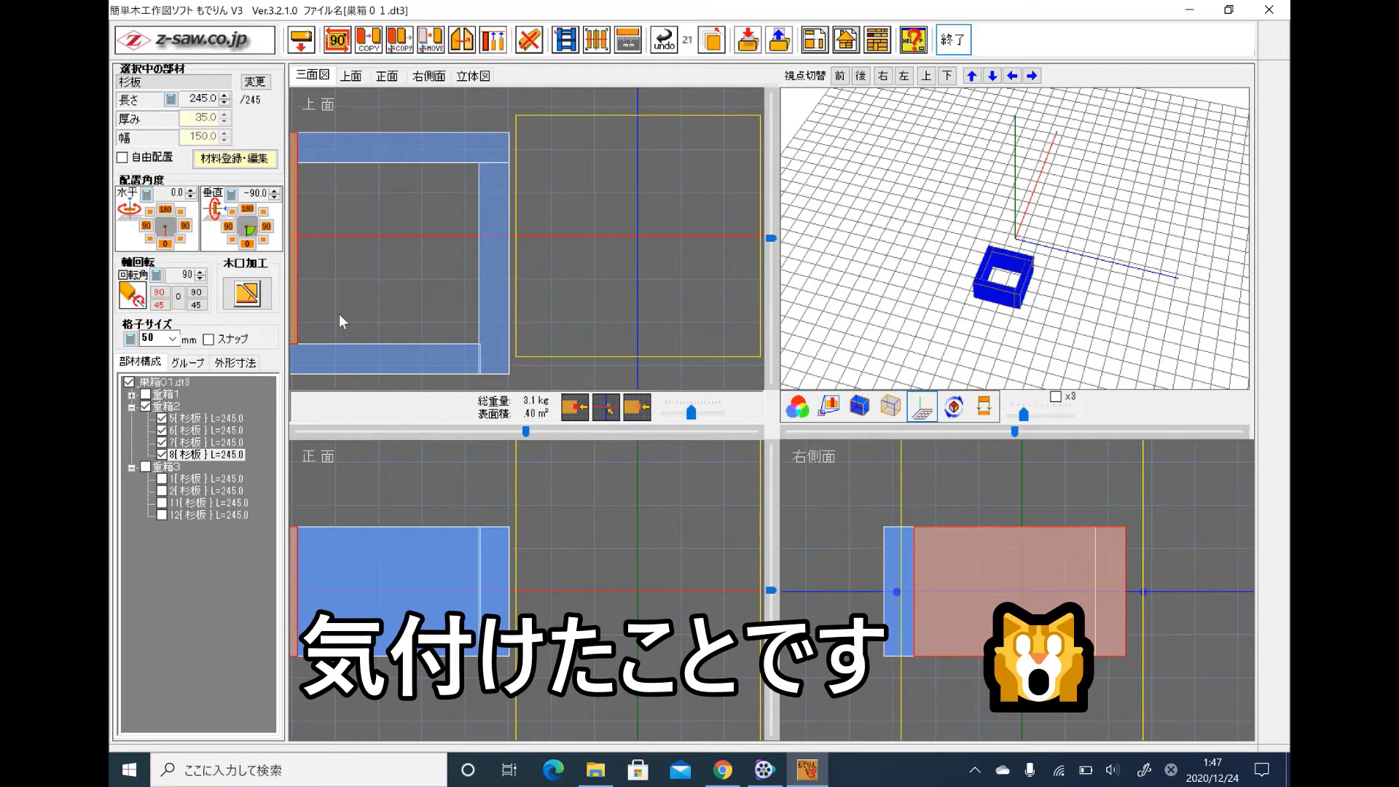
pyautogui.click(412, 352)
pyautogui.moveTo(412, 352); pyautogui.dragTo(398, 353)
# Step: Move board 7 of 重箱2 back in the top view so its back end is flush with board 5's back face
pyautogui.moveTo(178, 448)
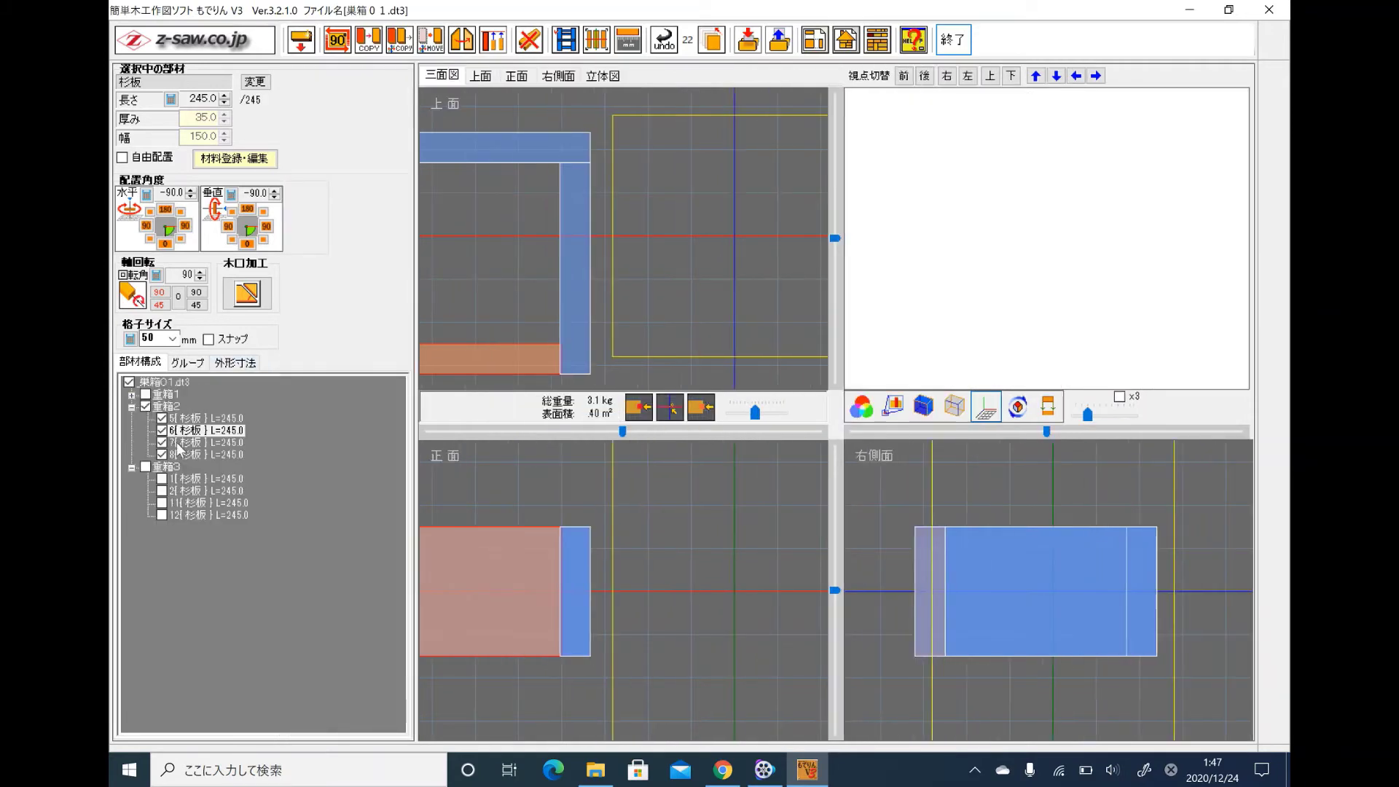
pyautogui.click(197, 419)
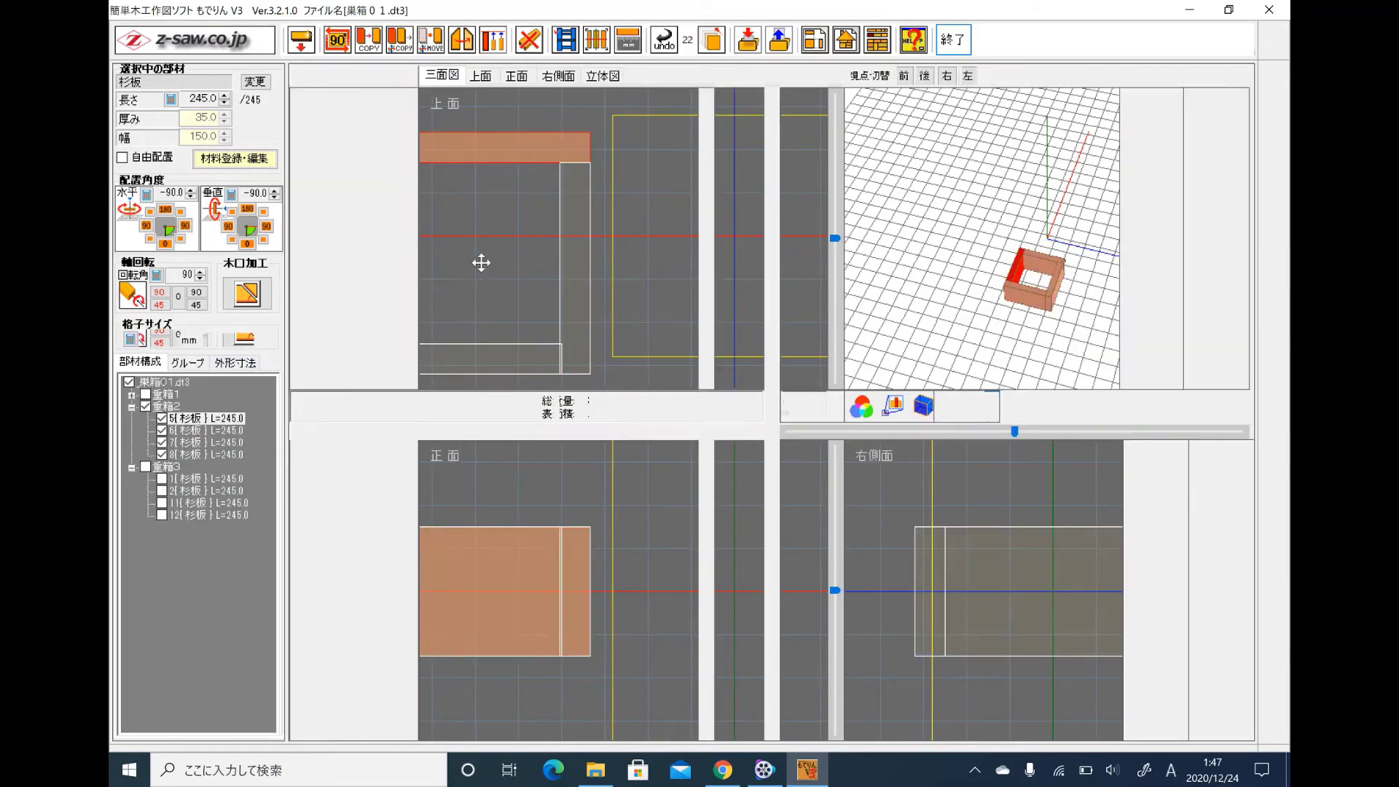
pyautogui.click(438, 141)
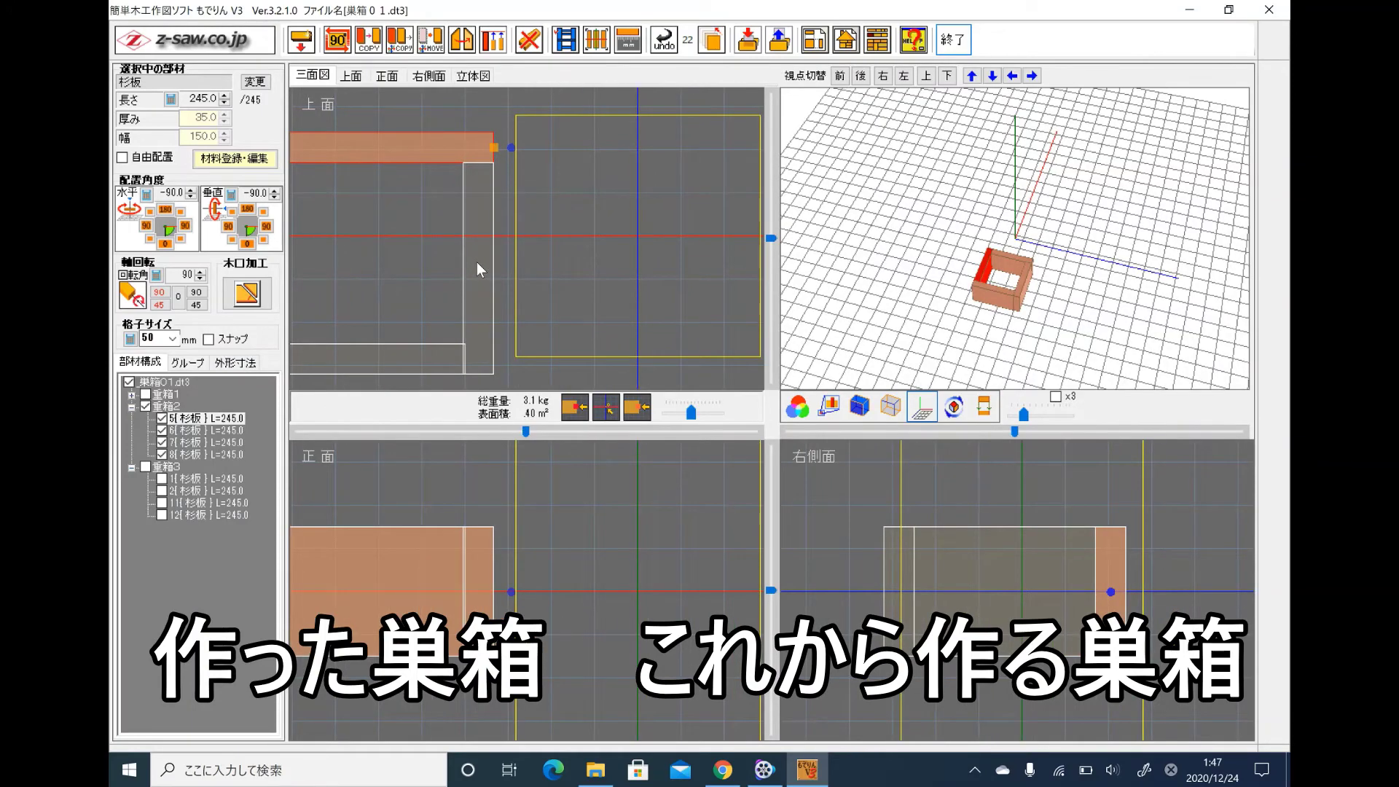
pyautogui.click(219, 431)
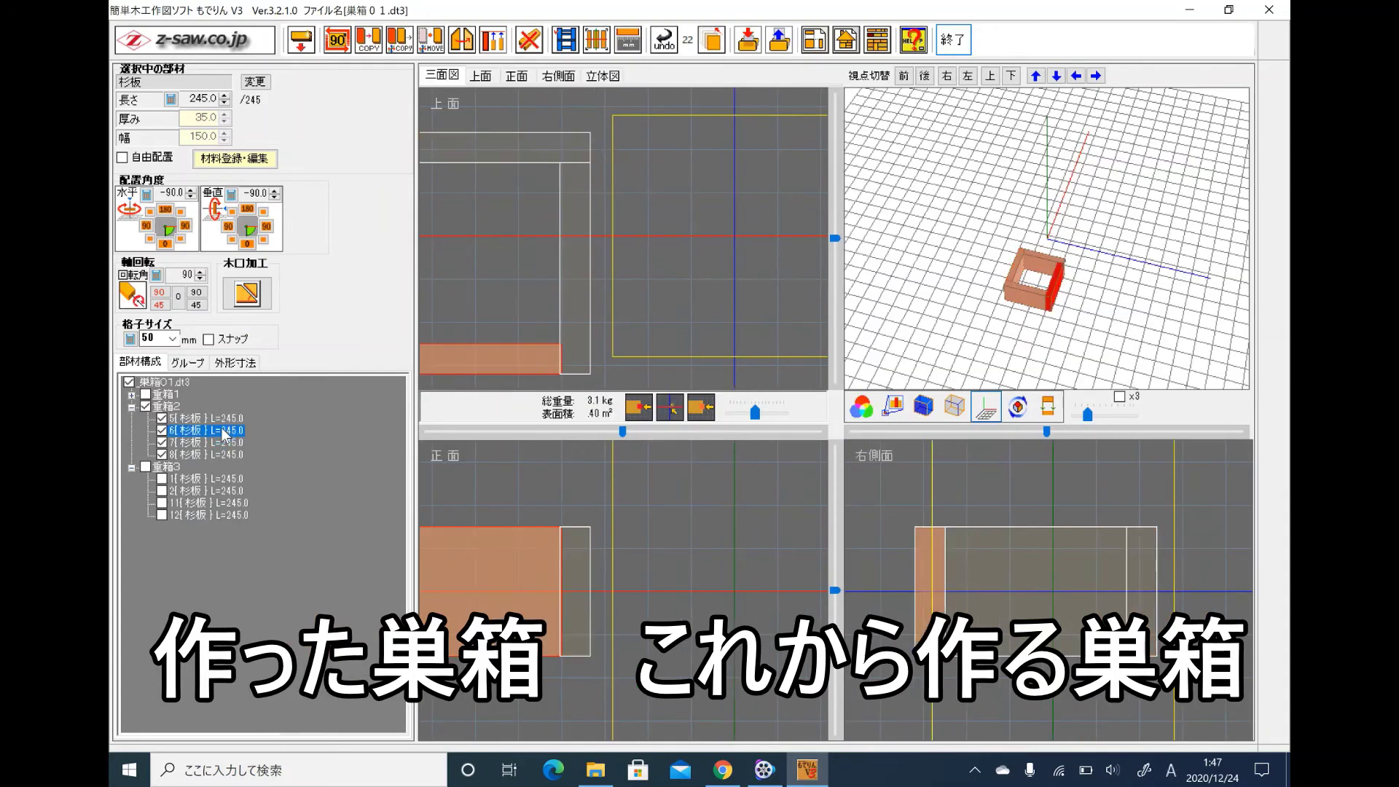
pyautogui.click(220, 443)
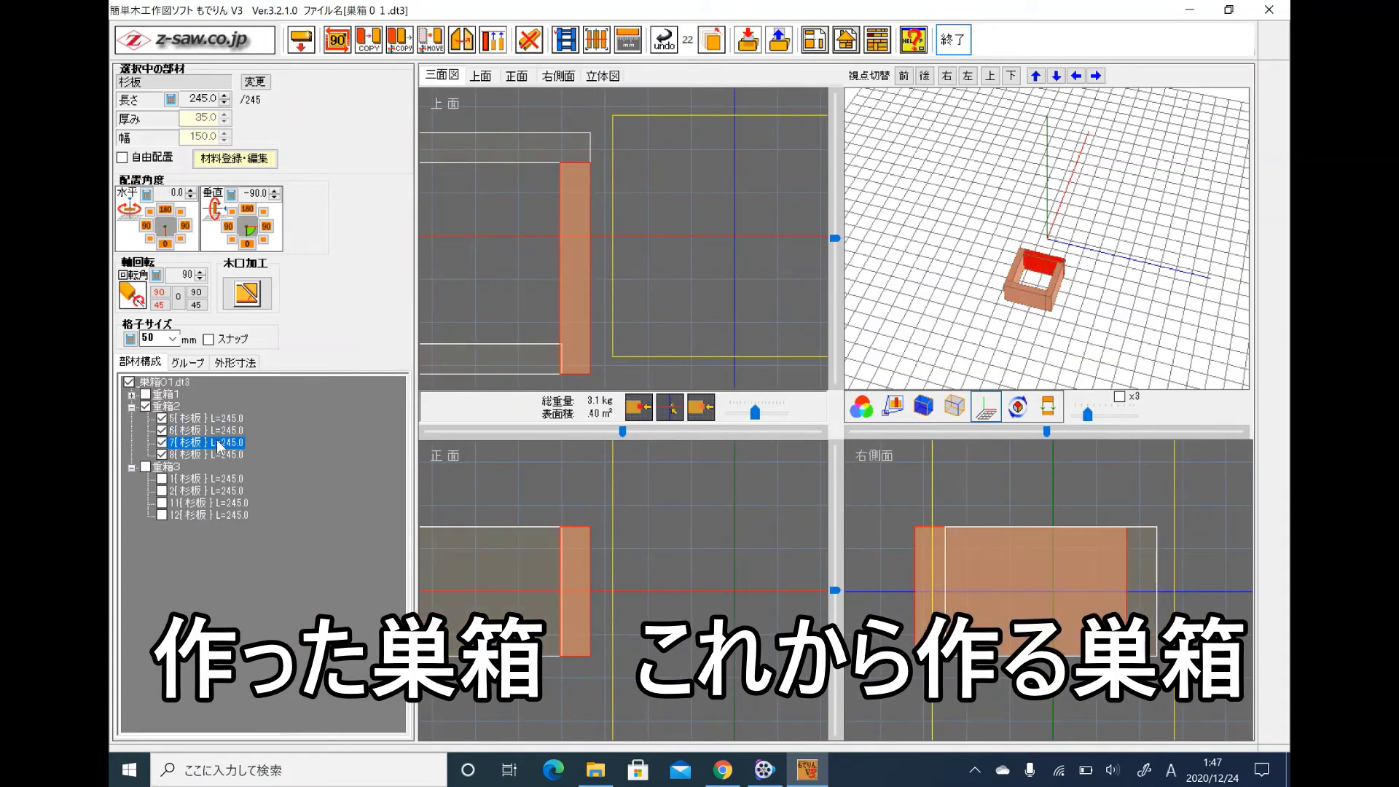
pyautogui.click(481, 275)
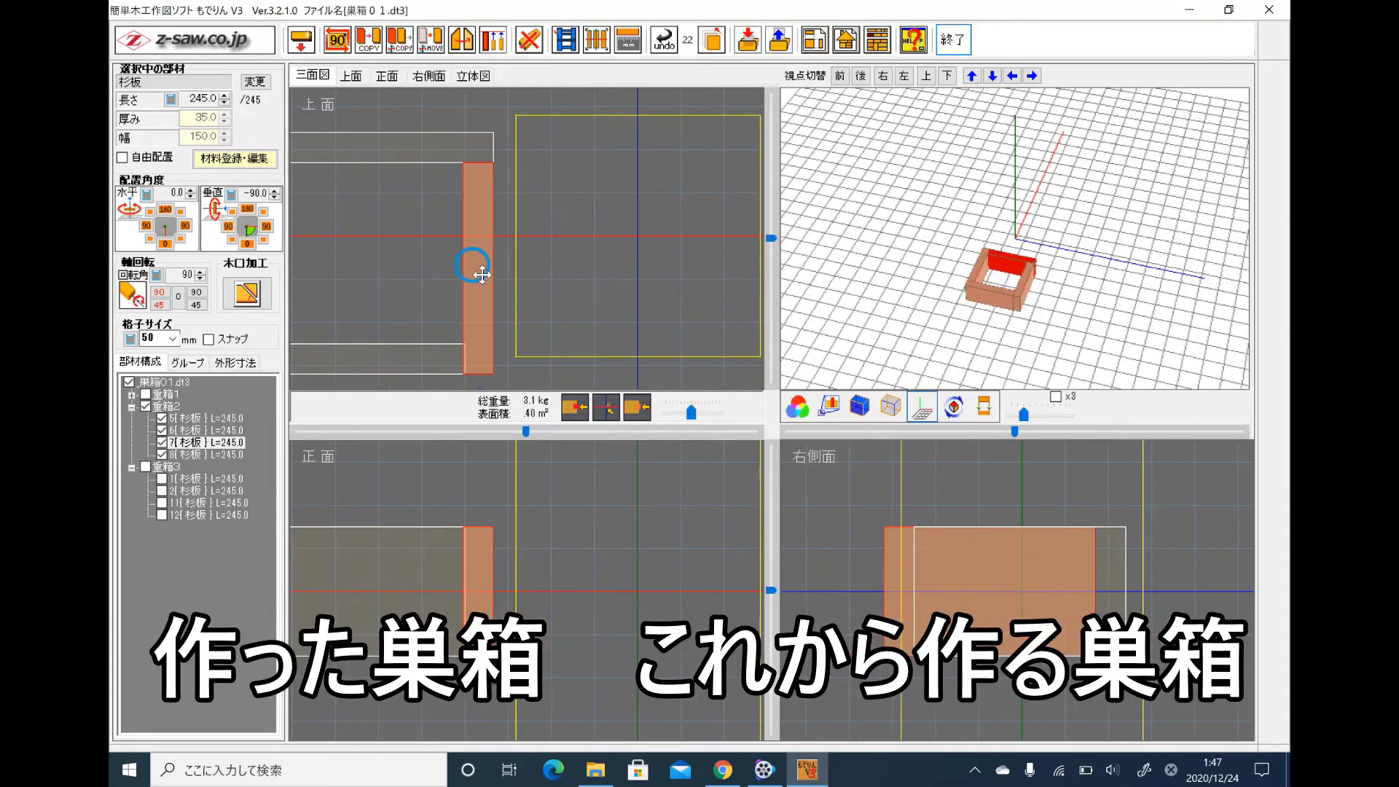
pyautogui.moveTo(481, 274); pyautogui.dragTo(481, 243)
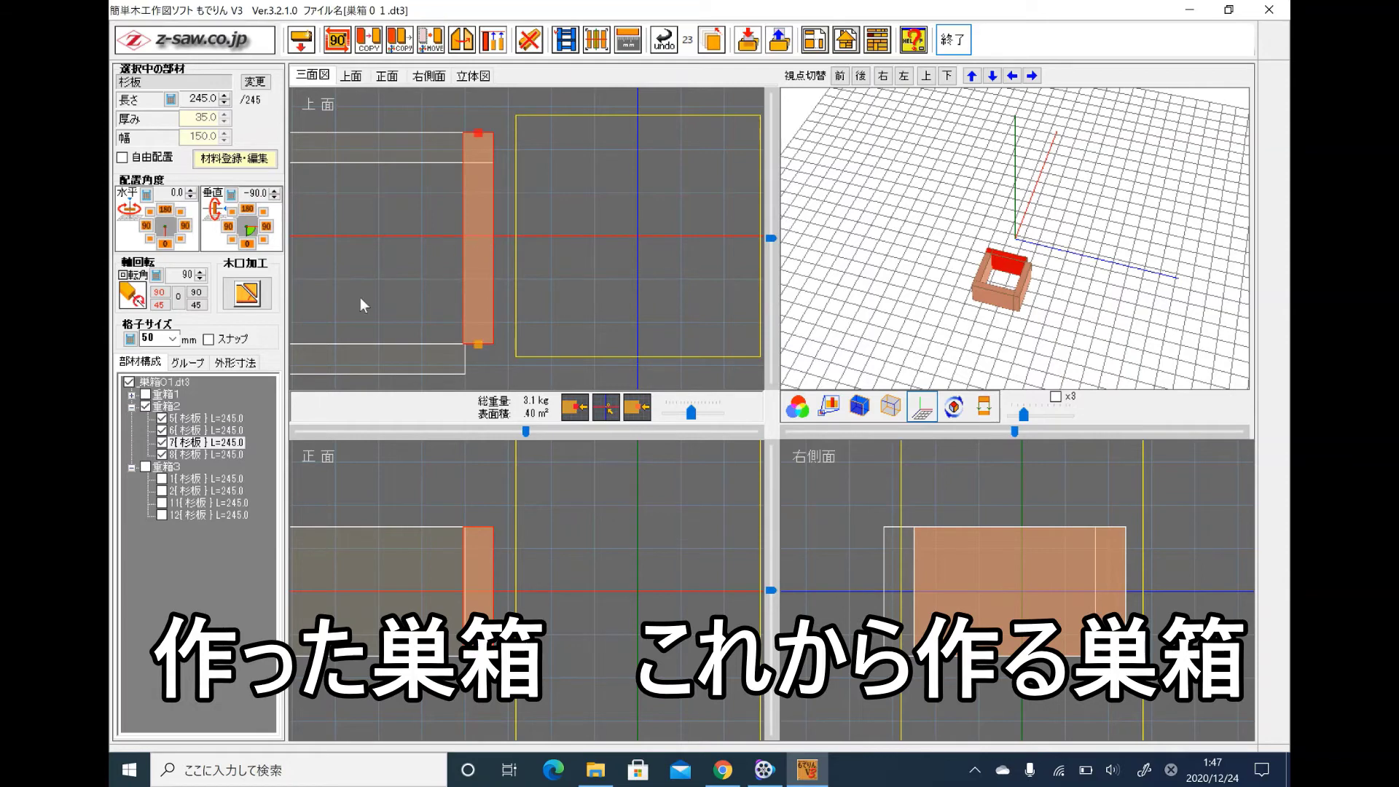
pyautogui.click(203, 452)
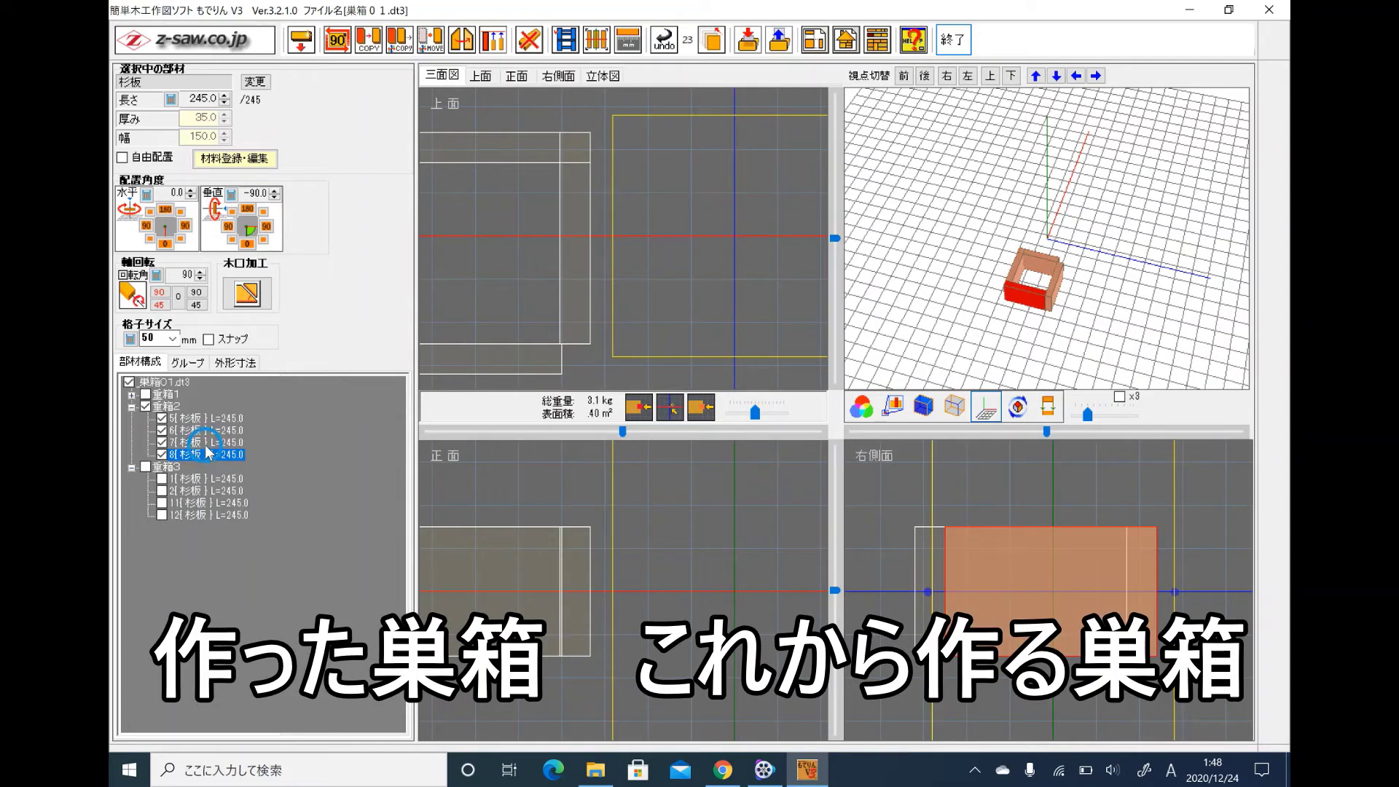
pyautogui.click(212, 420)
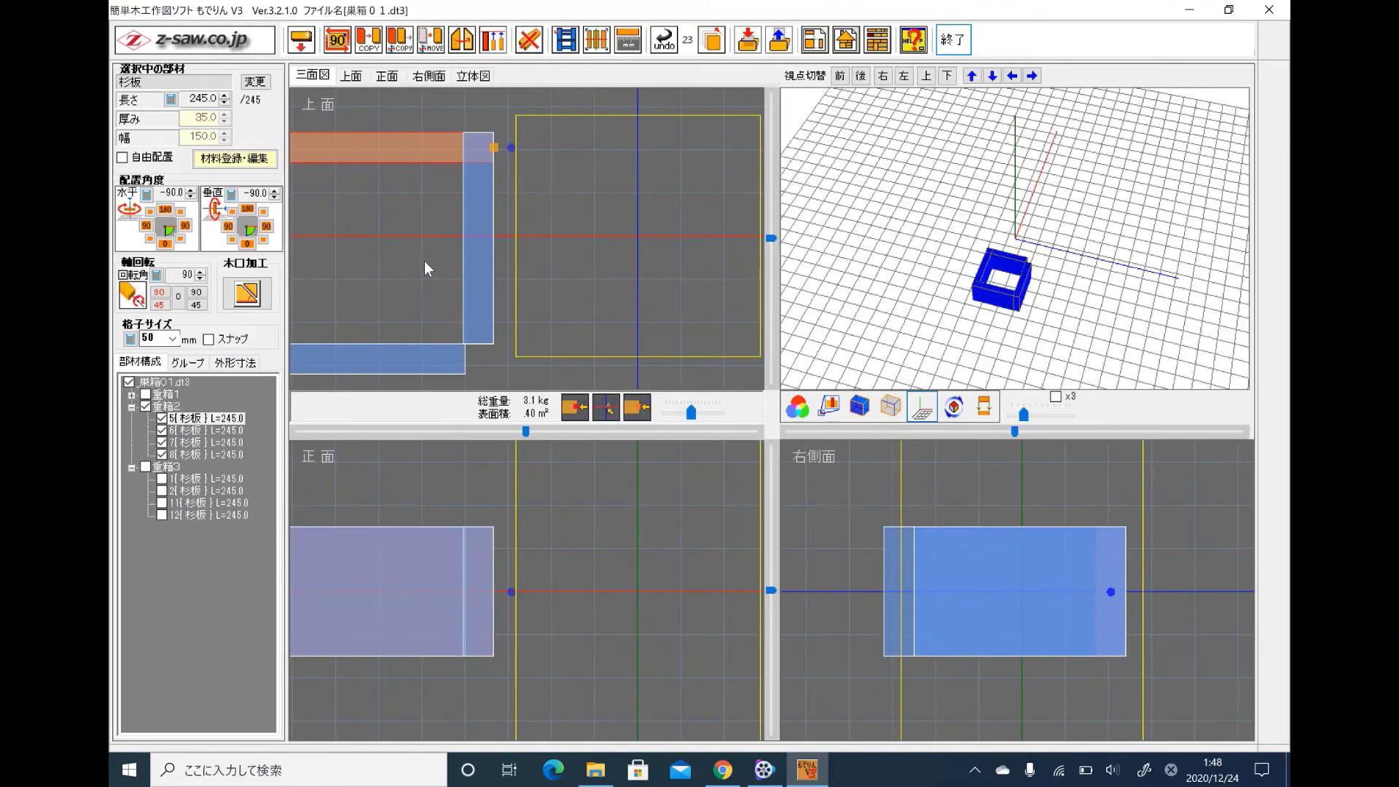
pyautogui.moveTo(432, 152); pyautogui.dragTo(448, 108)
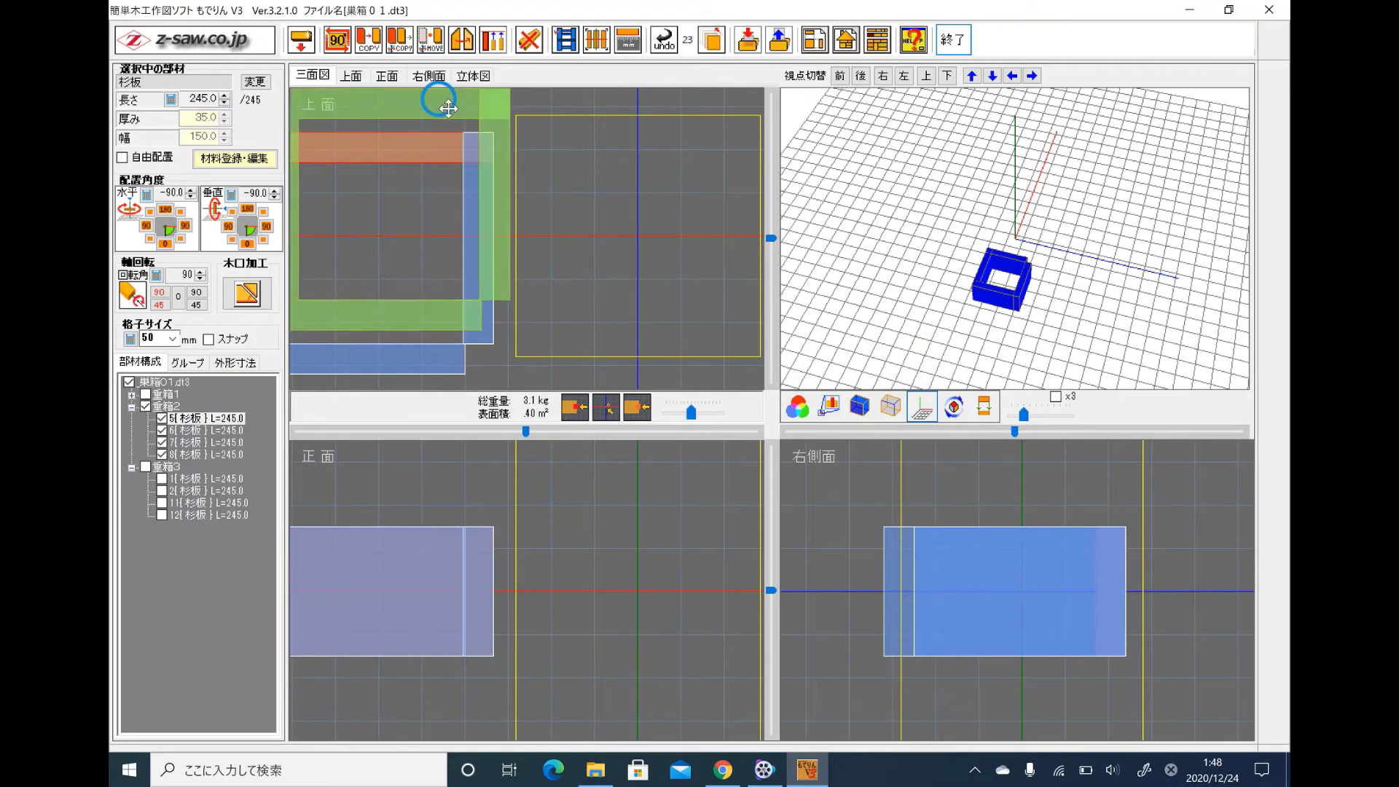
pyautogui.click(430, 158)
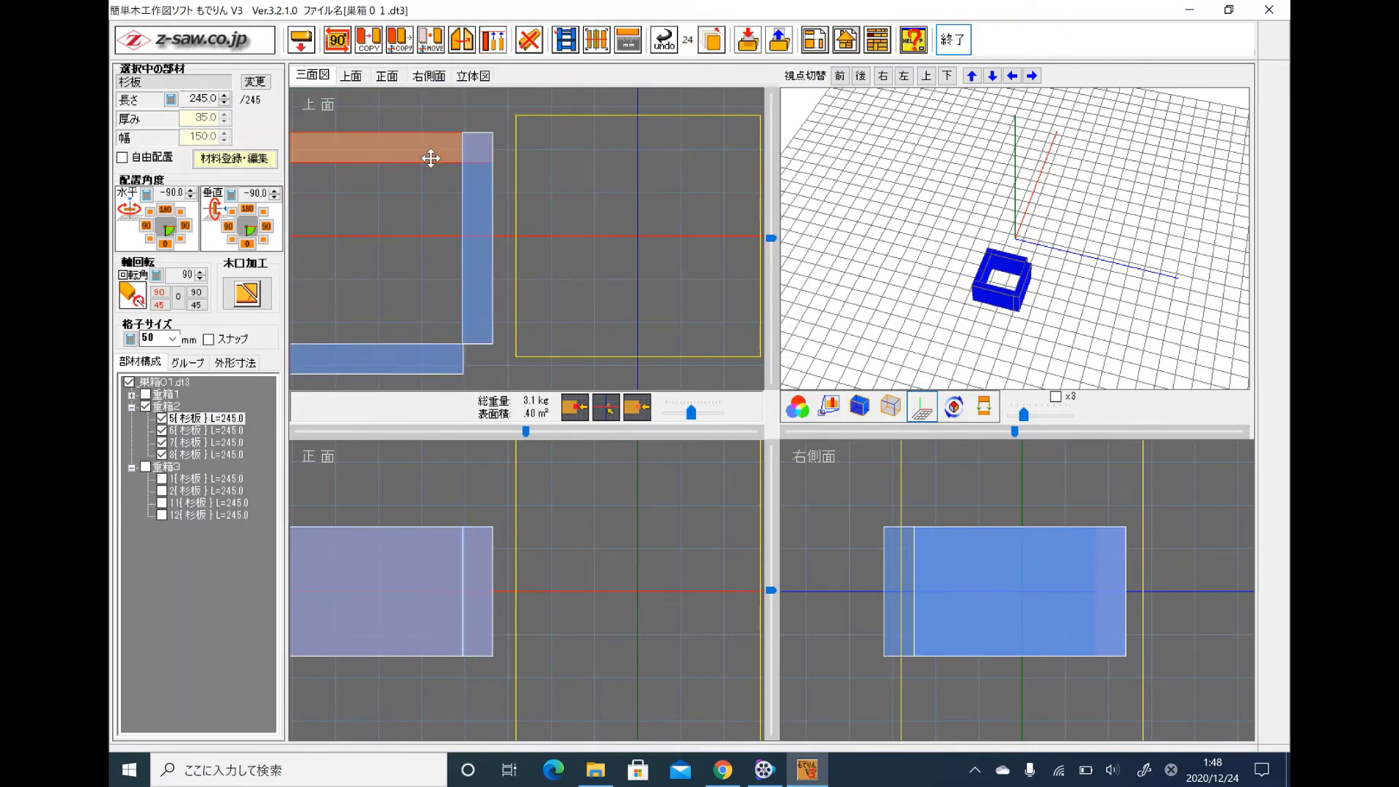
pyautogui.click(416, 148)
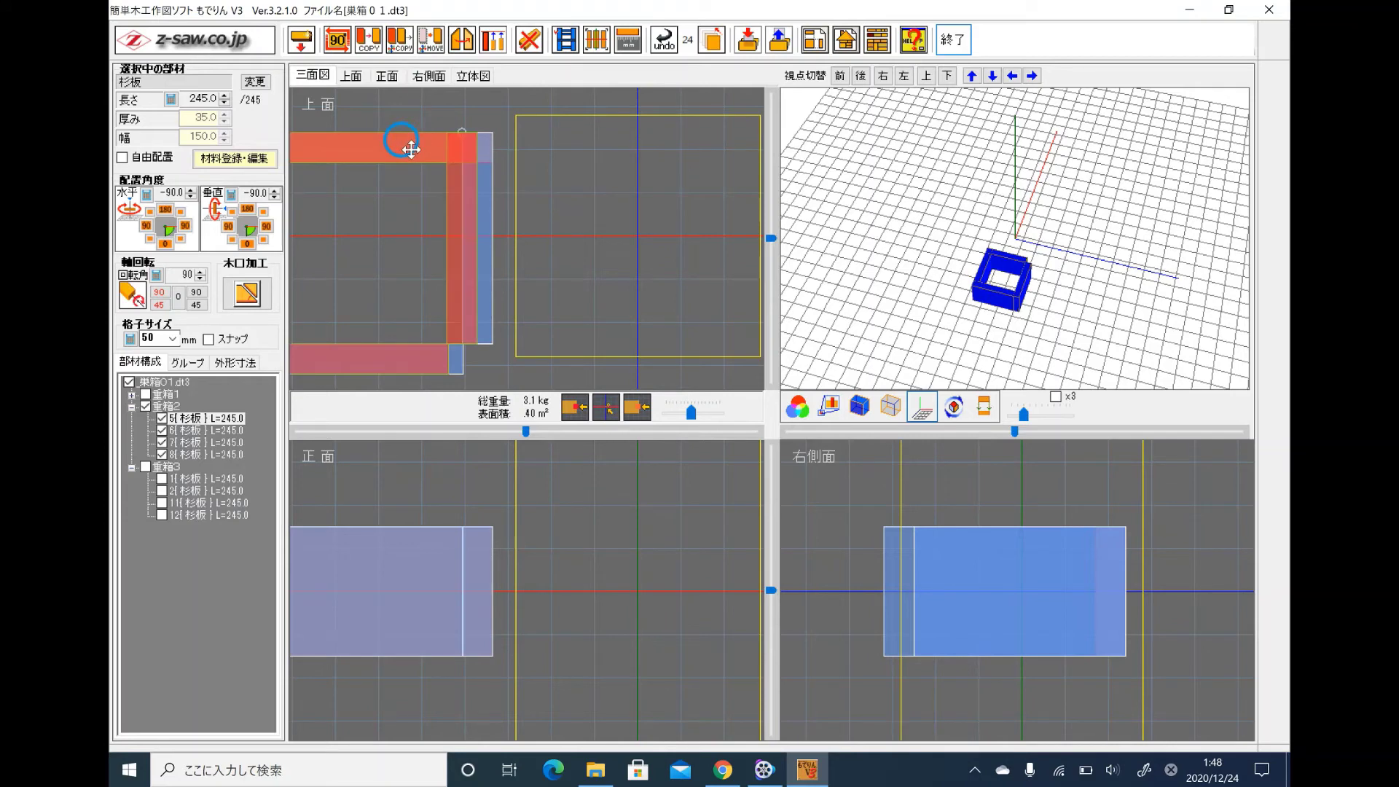
pyautogui.moveTo(336, 254); pyautogui.dragTo(159, 424)
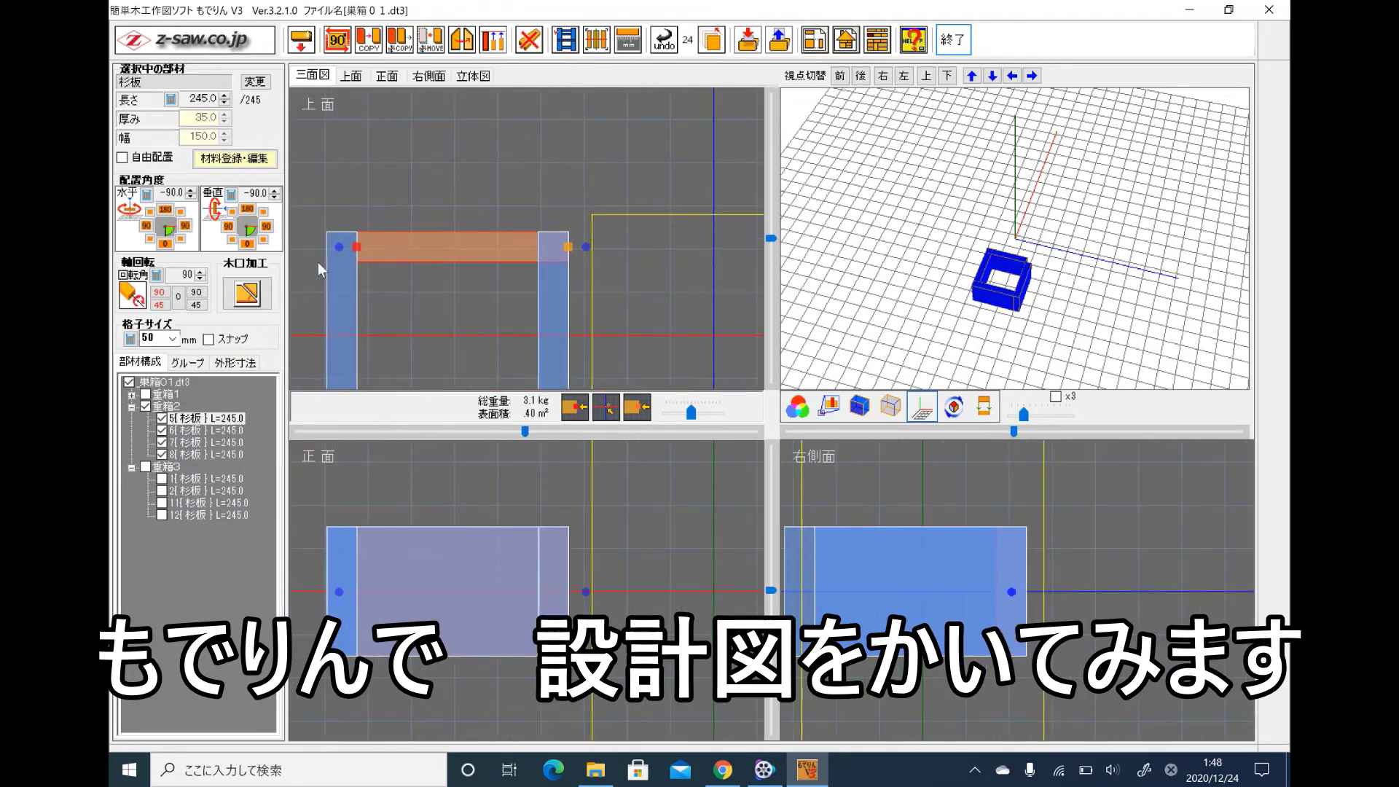
# Step: Select only board 5 of 重箱2 and move it left in the top view until its right end meets board 7's inner face
pyautogui.moveTo(231, 382)
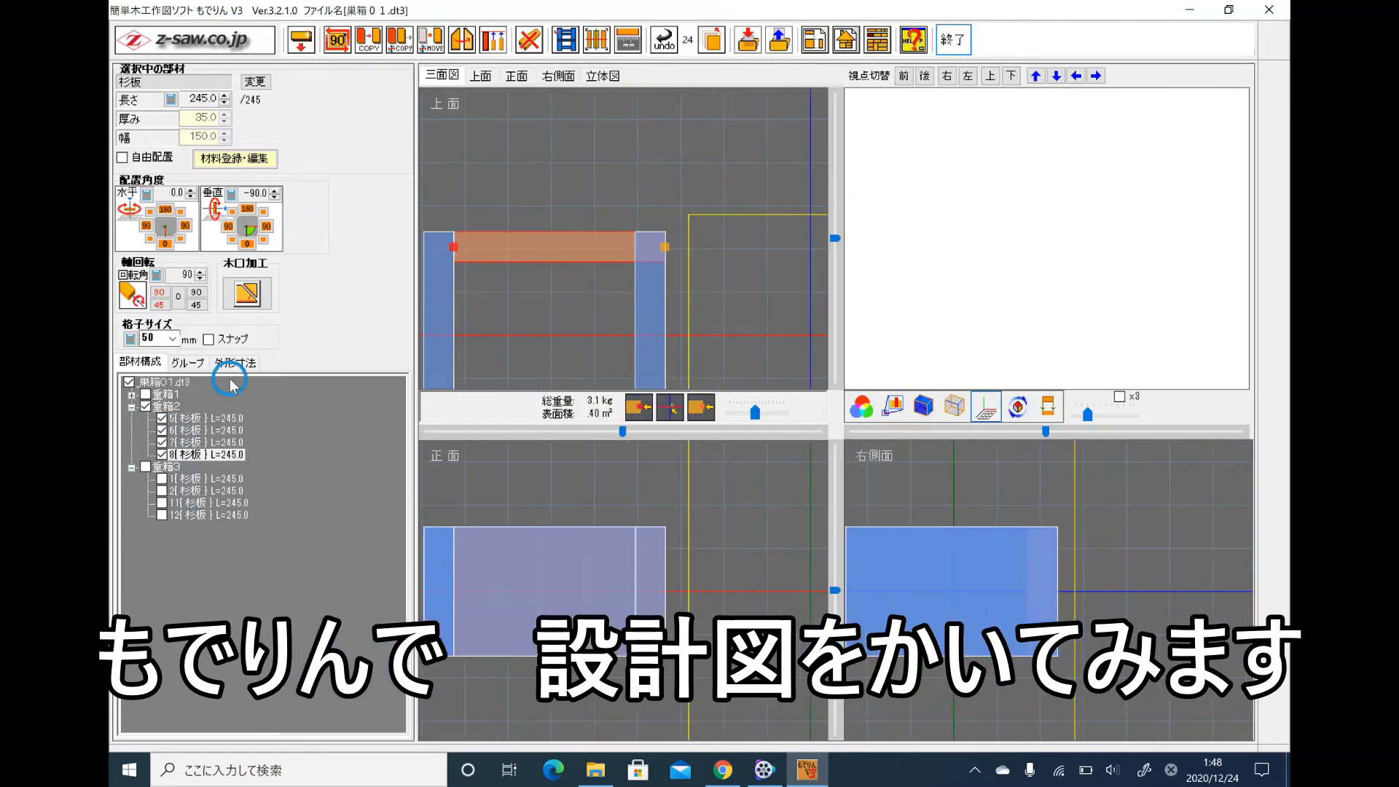
pyautogui.click(209, 421)
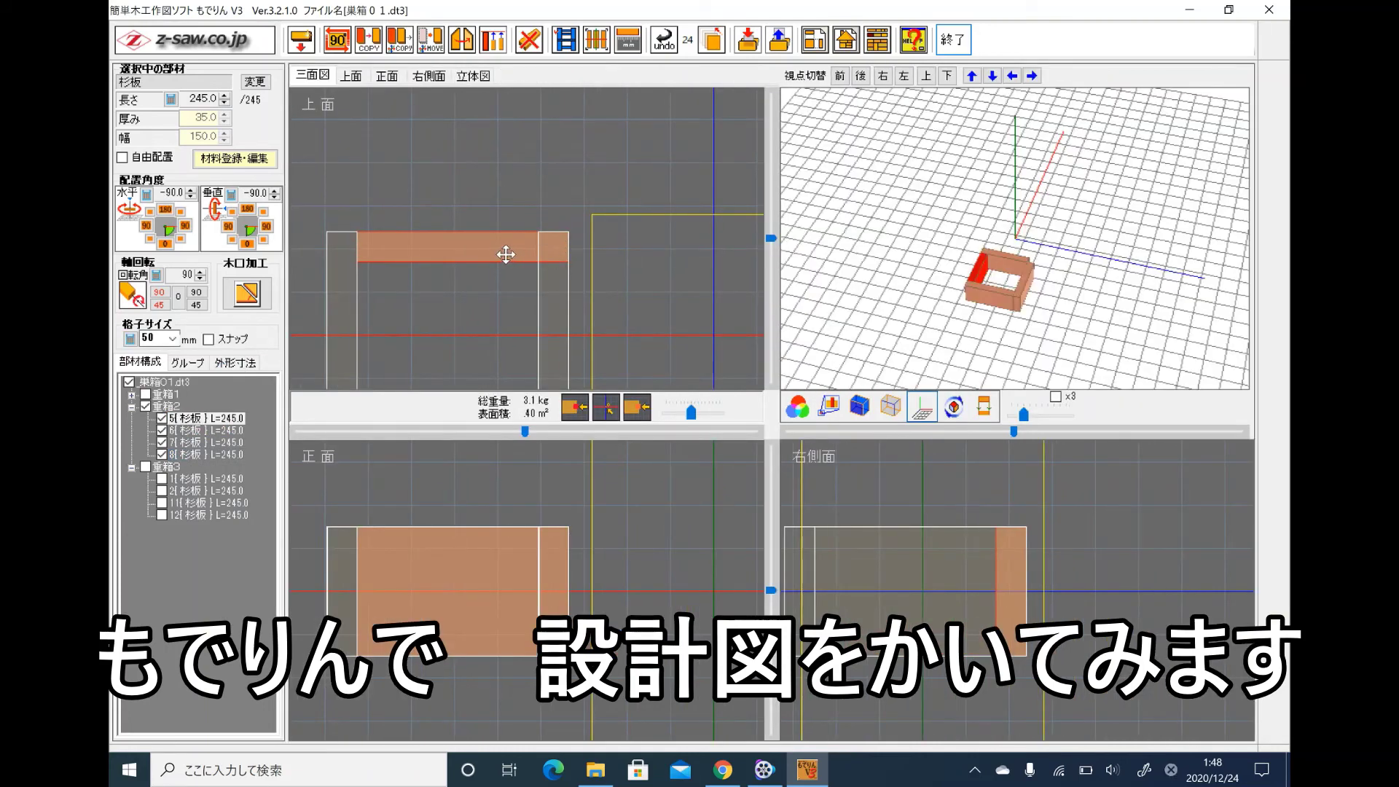
pyautogui.moveTo(506, 254); pyautogui.dragTo(477, 259)
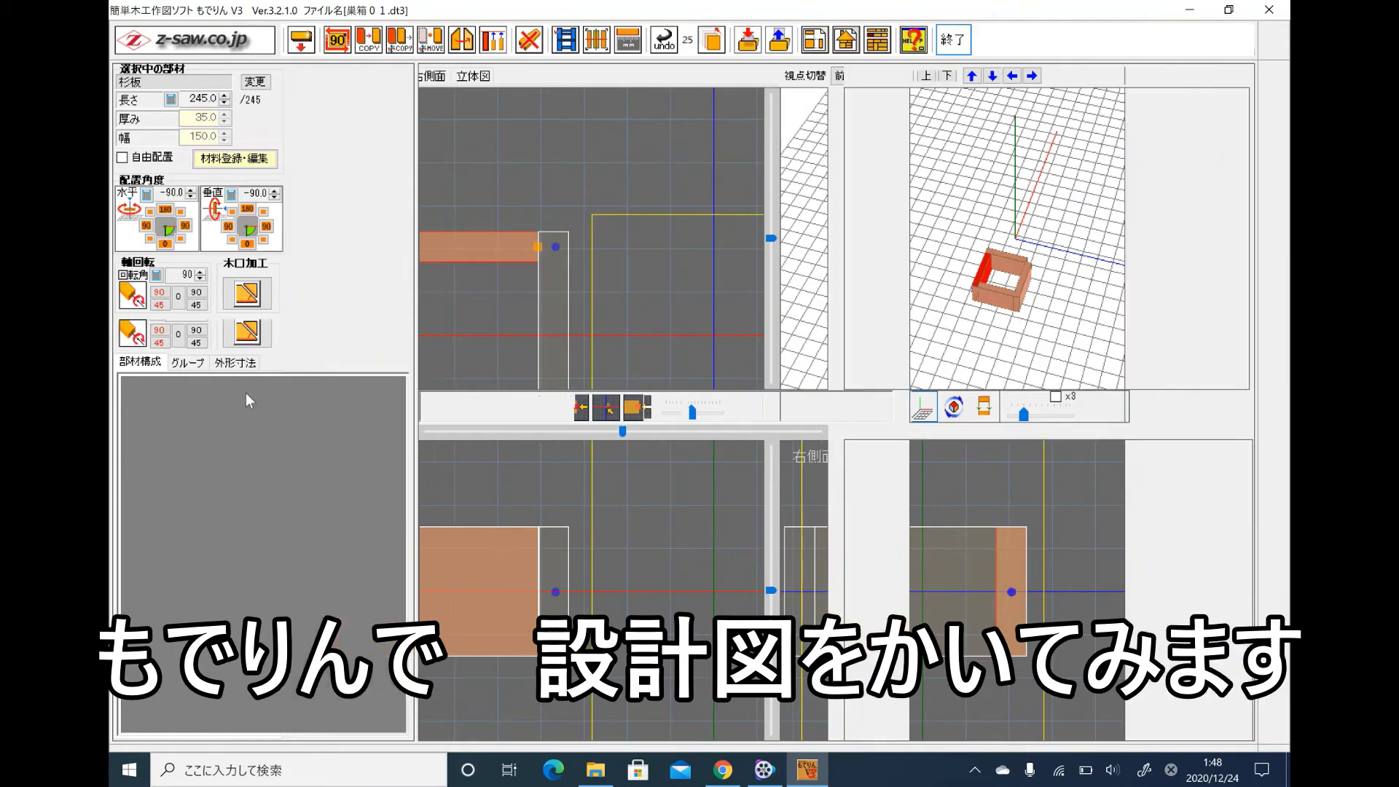
# Step: Move board 8 of 重箱2 forward so its back end meets the front face of board 5
pyautogui.click(218, 431)
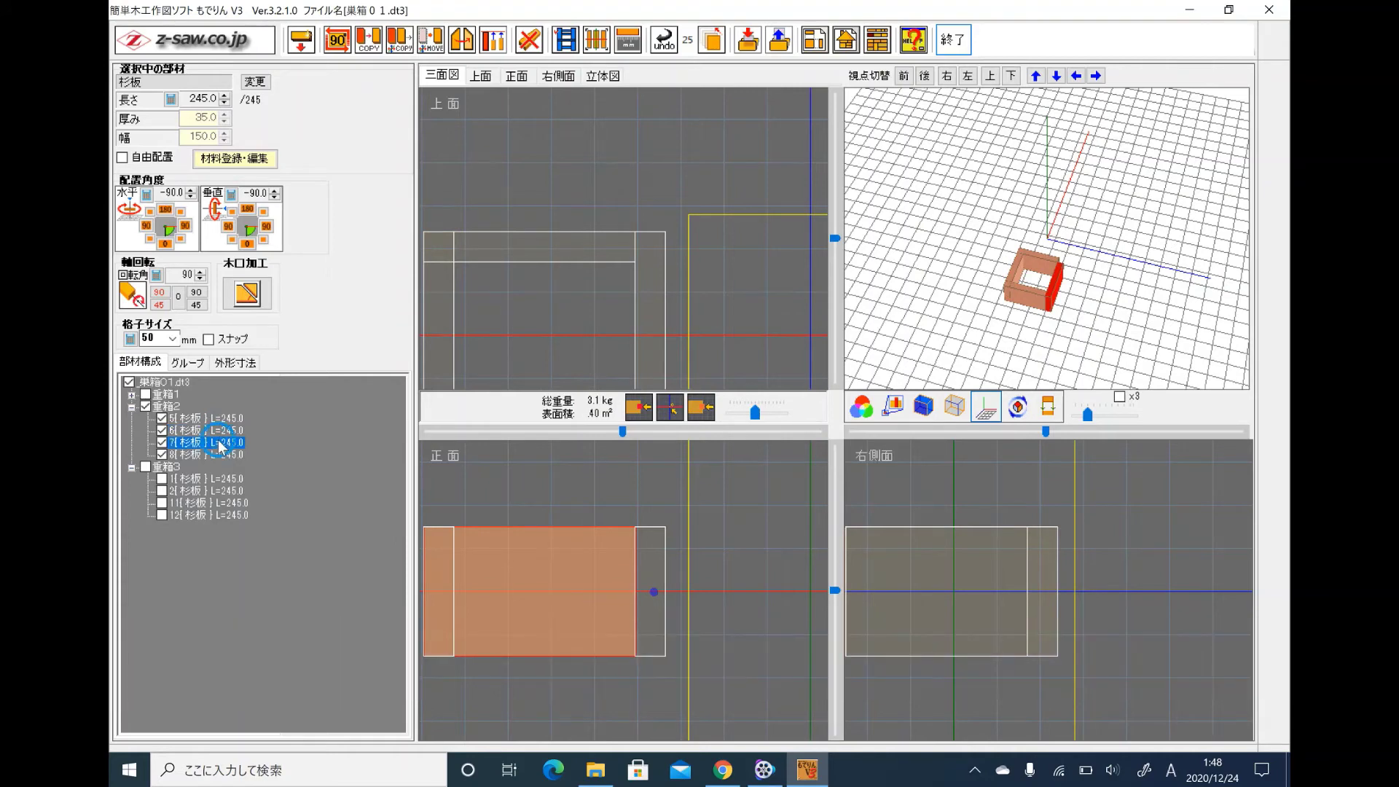
pyautogui.click(220, 443)
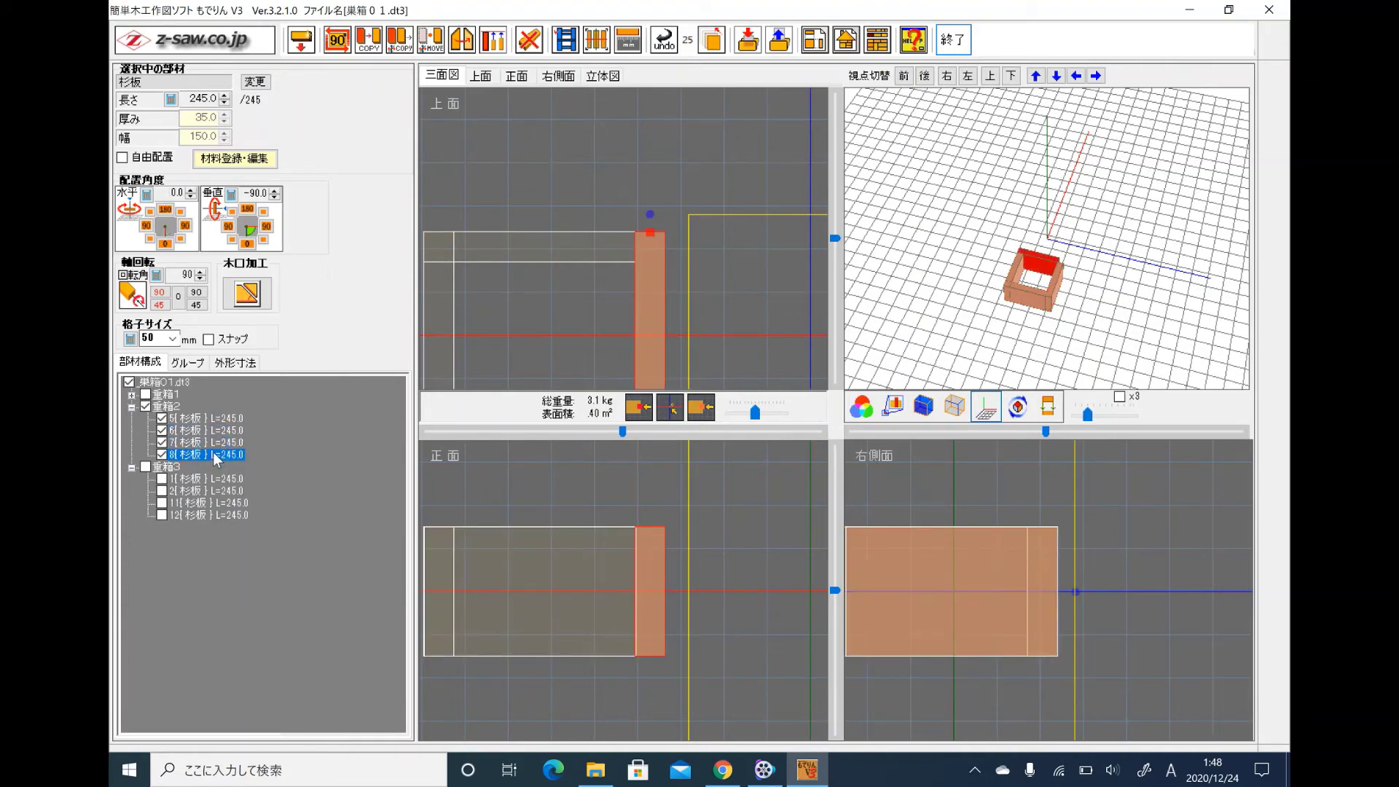
pyautogui.click(213, 452)
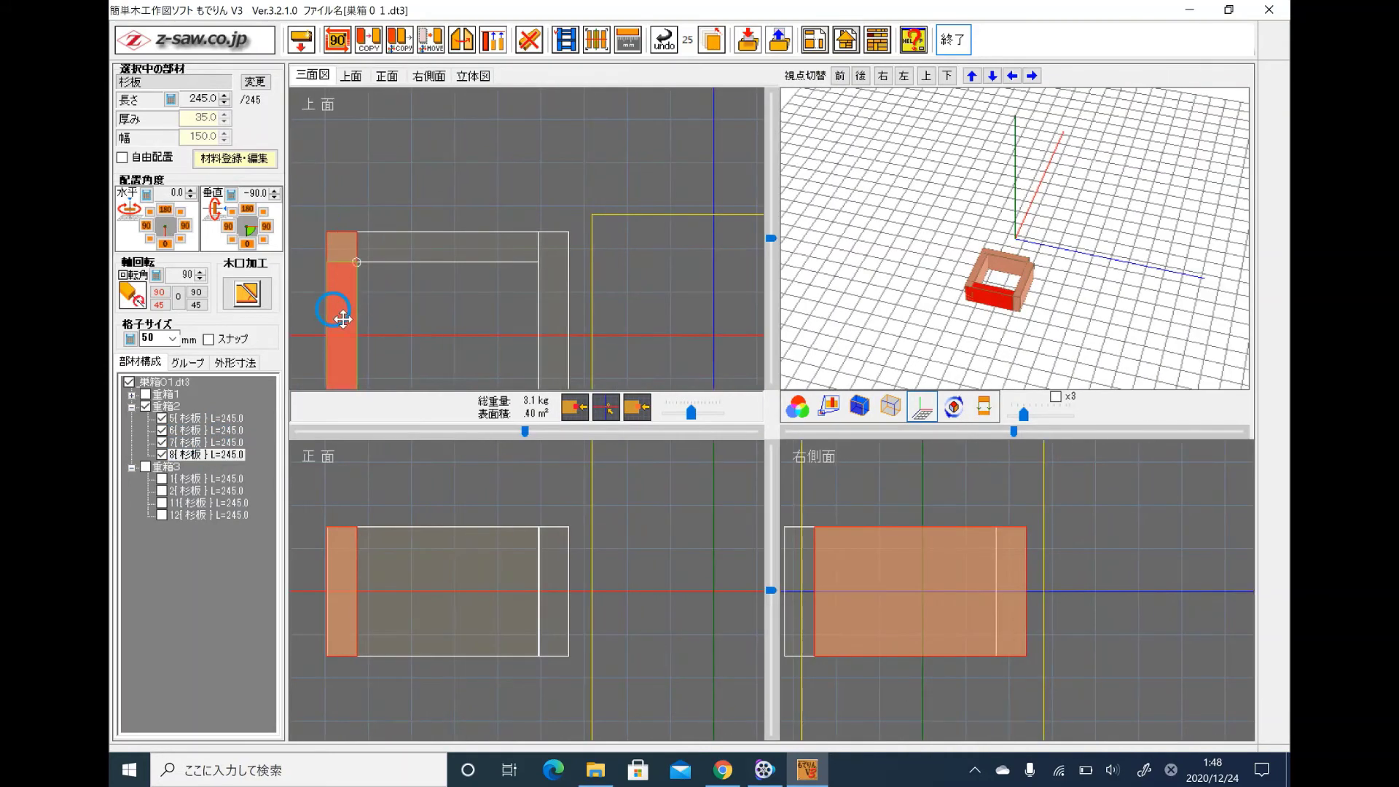
# Step: Move board 6 of 重箱2 right so it butts against board 8's inner face and covers board 7's front end
pyautogui.click(188, 442)
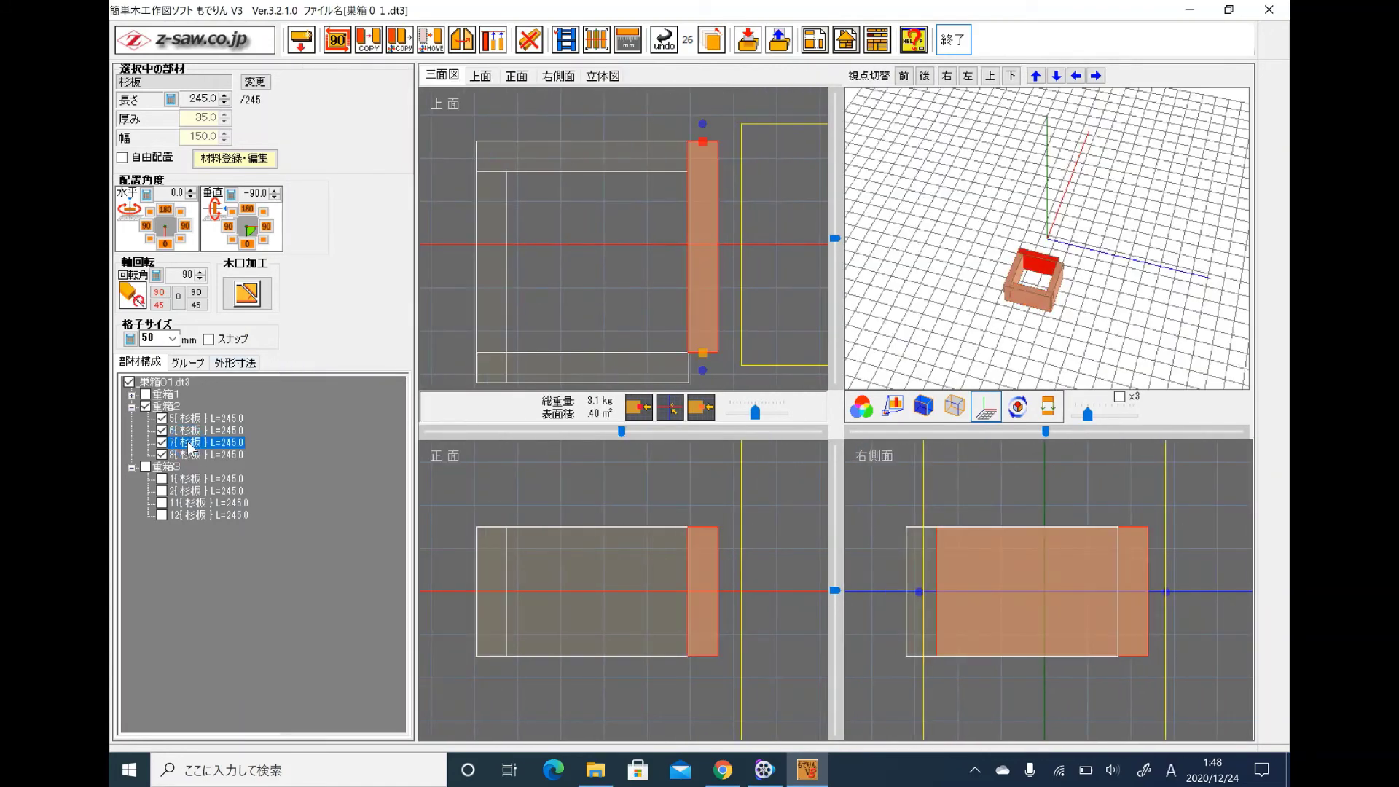
pyautogui.click(195, 419)
pyautogui.click(171, 451)
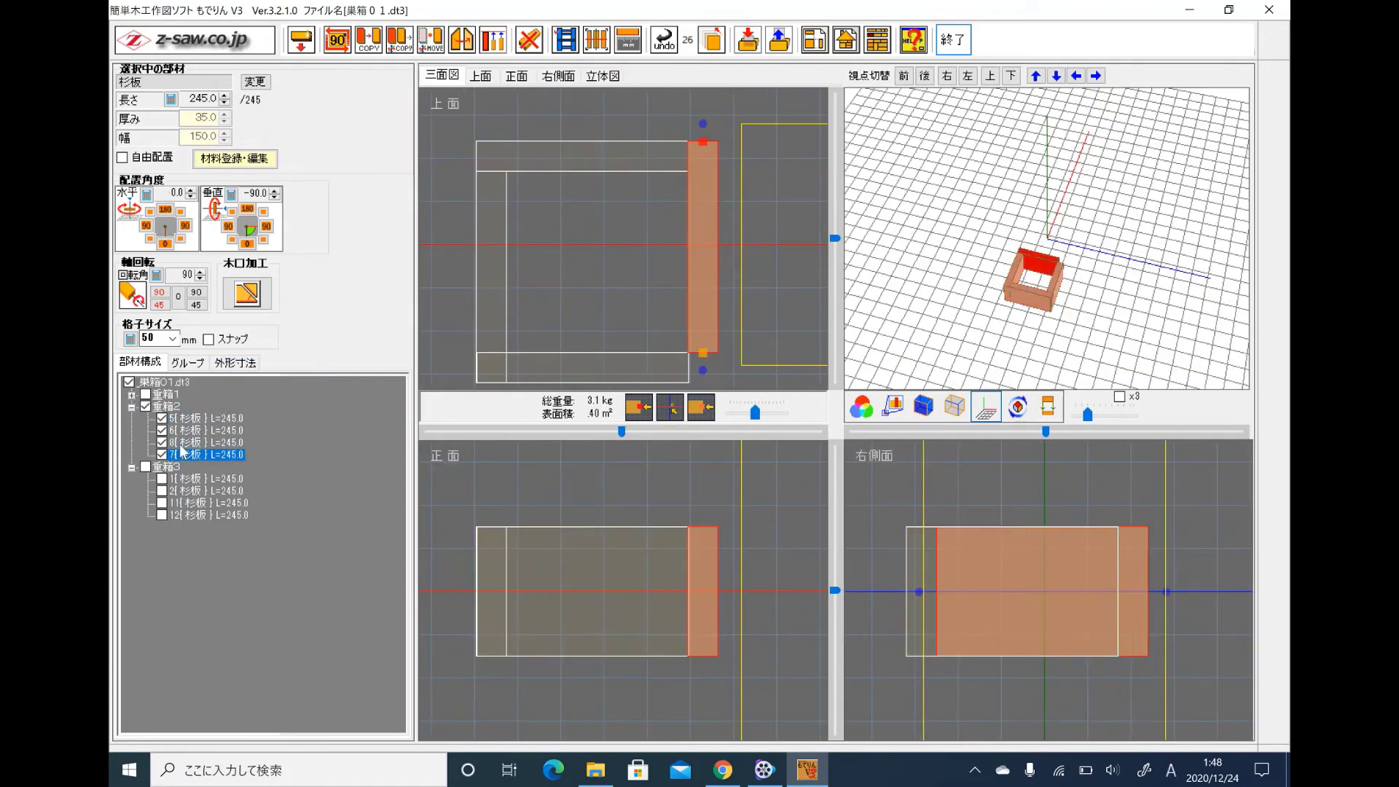
pyautogui.click(180, 443)
pyautogui.click(182, 430)
pyautogui.moveTo(500, 366); pyautogui.dragTo(514, 368)
pyautogui.click(514, 369)
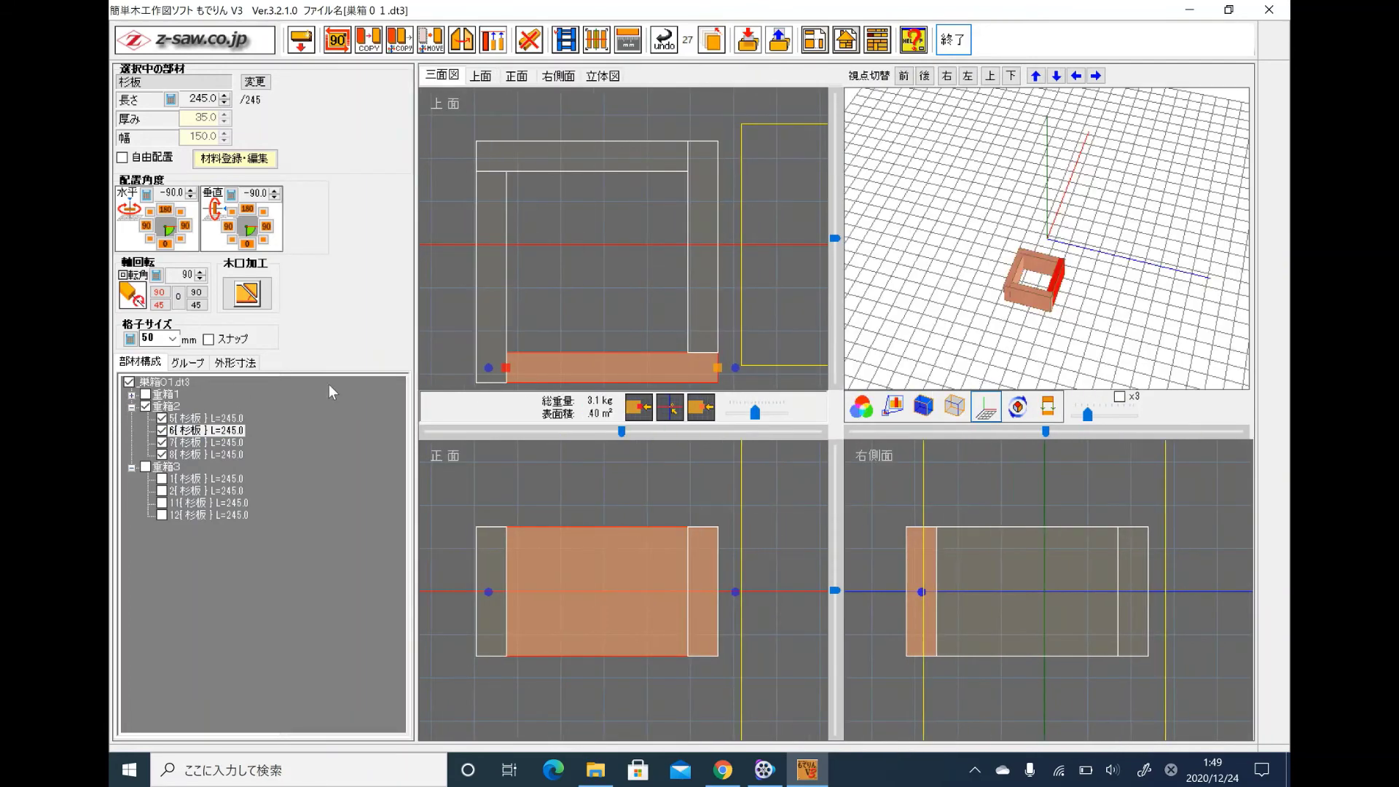
# Step: Show 重箱1 instead of 重箱2 and move its front board 3 right to board 9's inner face and slightly forward
pyautogui.click(156, 393)
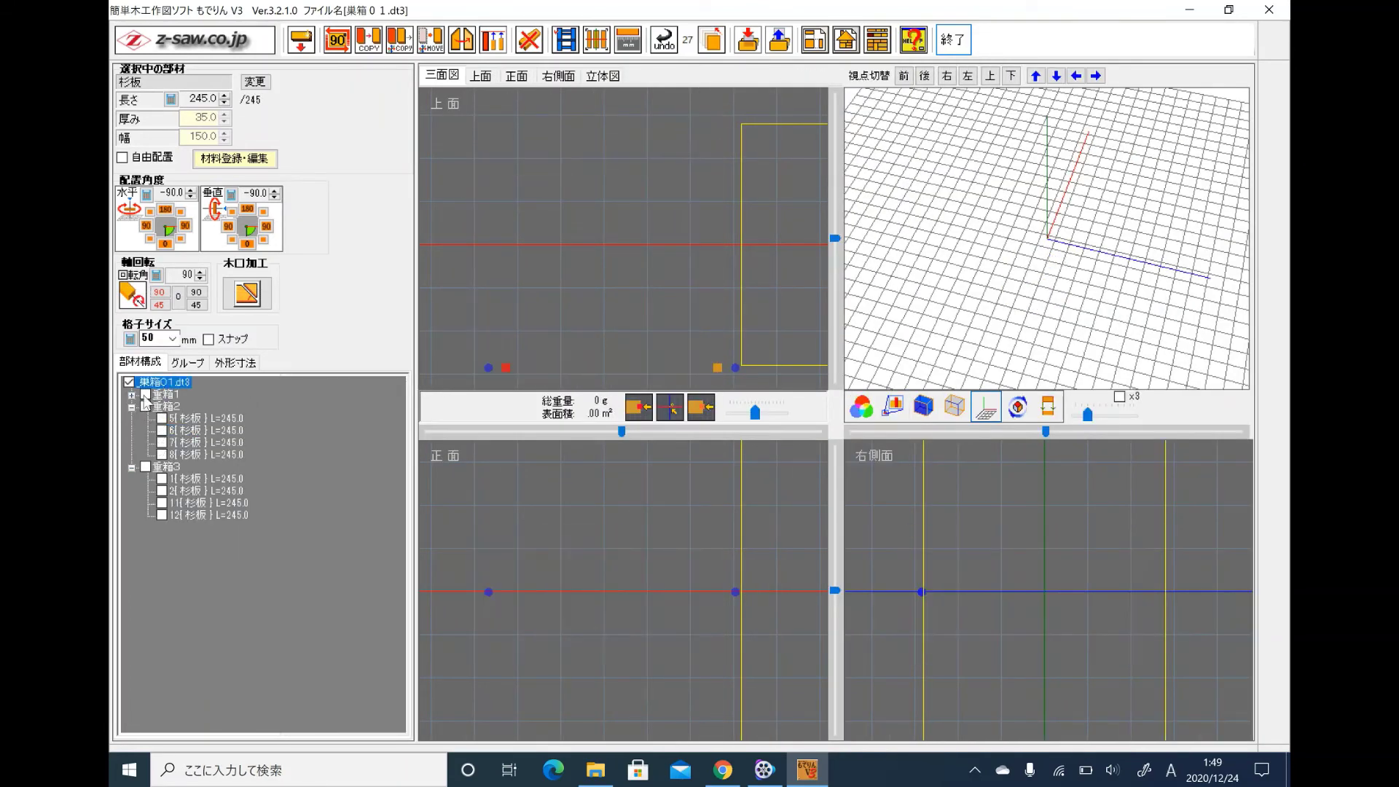
pyautogui.click(194, 408)
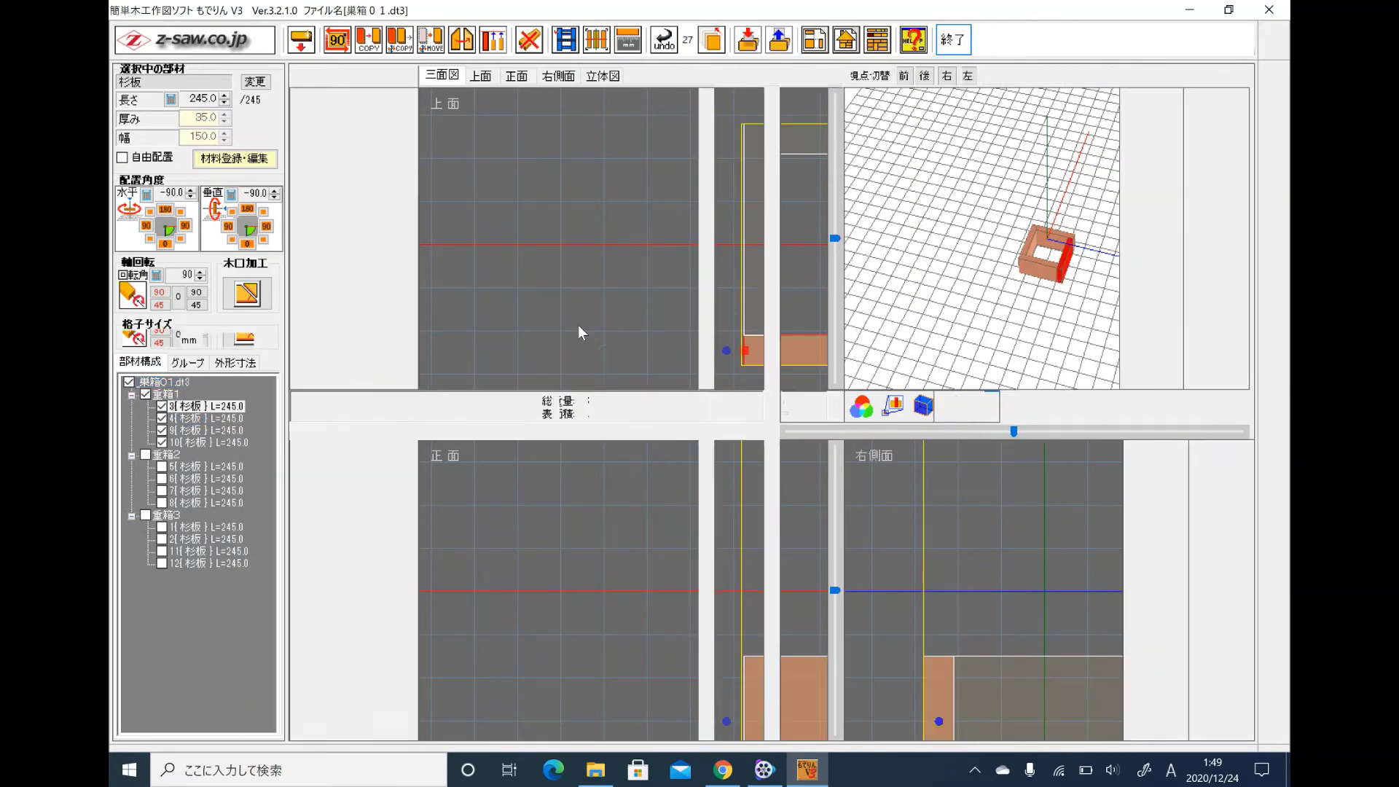
pyautogui.moveTo(555, 313); pyautogui.dragTo(584, 328)
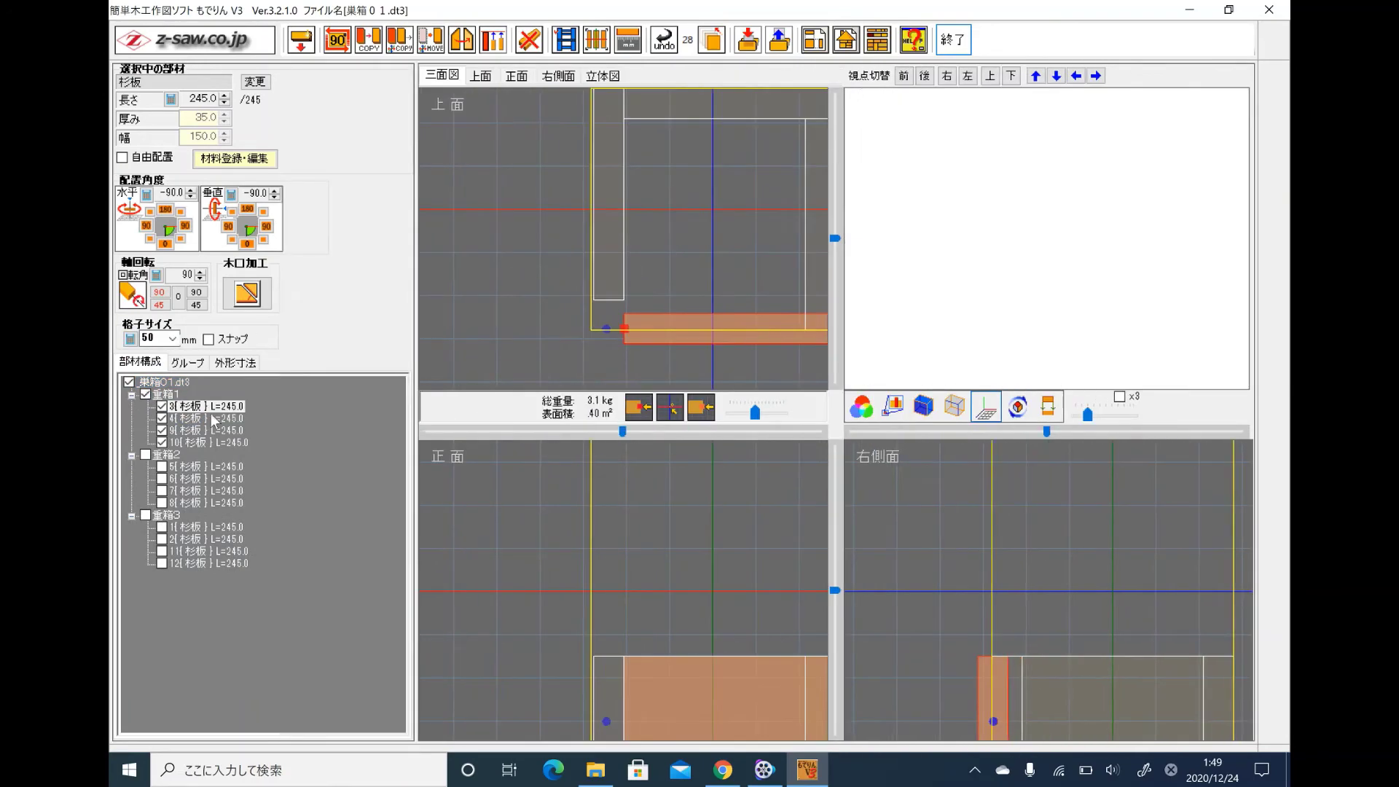
# Step: Move board 9 of 重箱1 forward so its front end is flush with board 3's front face
pyautogui.click(206, 418)
pyautogui.click(206, 430)
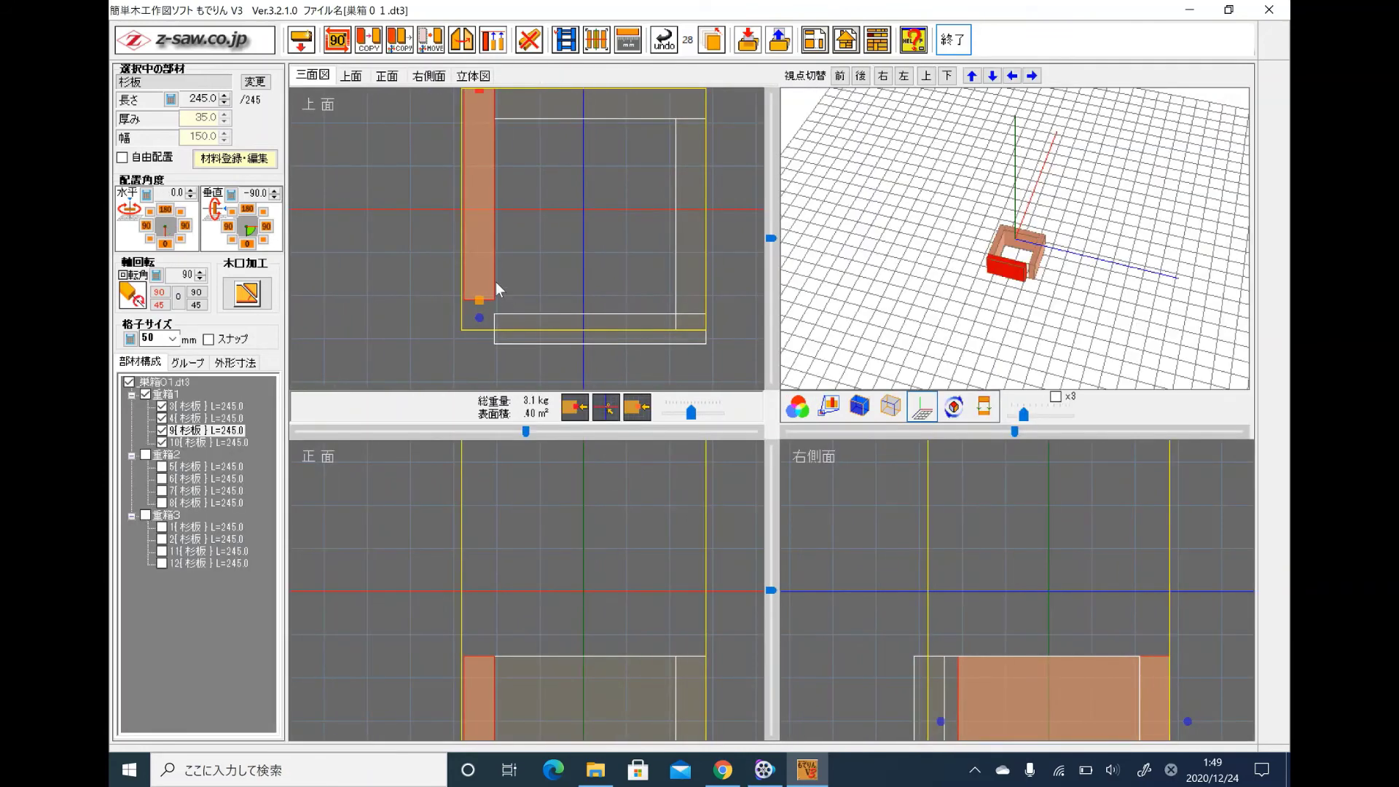
pyautogui.moveTo(474, 305); pyautogui.dragTo(483, 322)
# Step: Move board 4 of 重箱1 left and slightly forward so it sits against board 9's back end, flush with its outer face
pyautogui.click(212, 417)
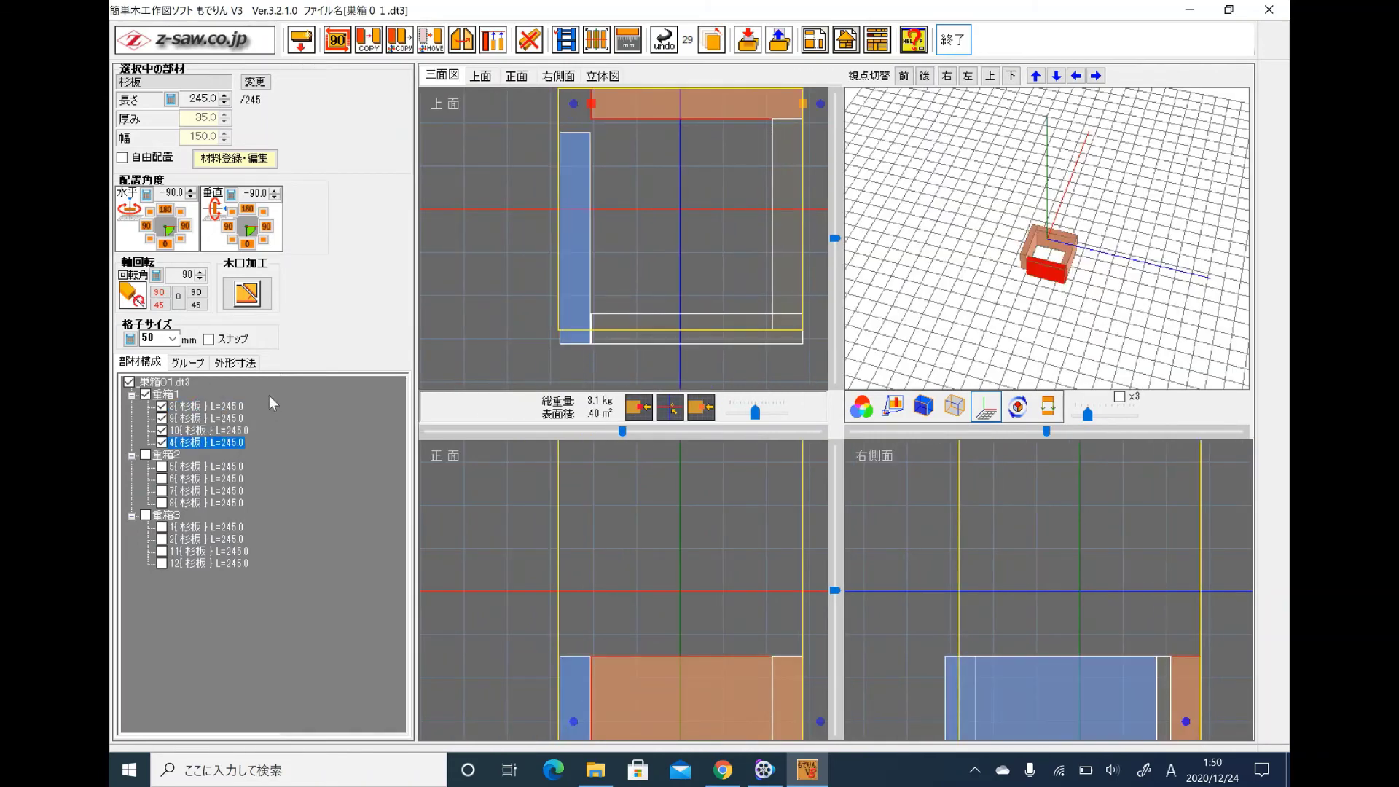
pyautogui.click(472, 255)
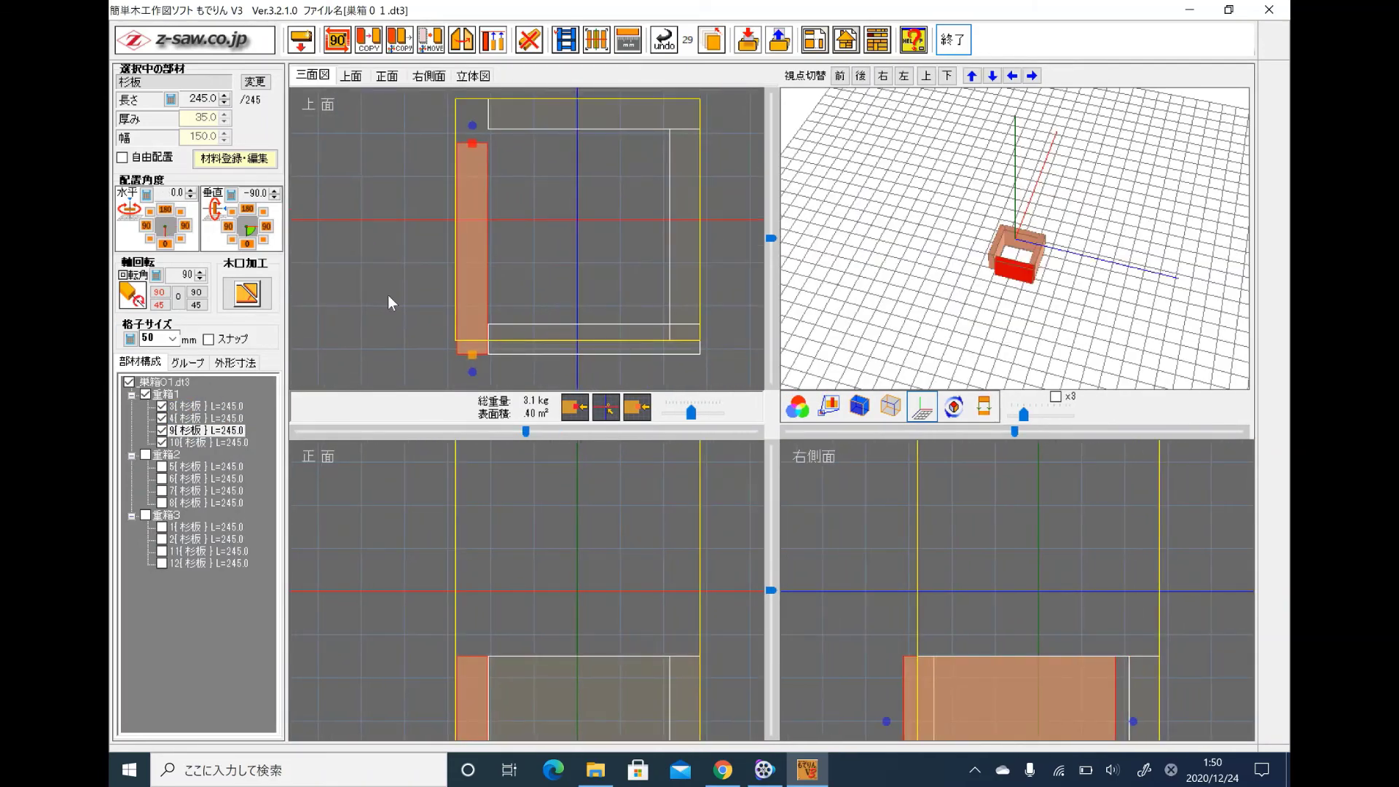
pyautogui.click(186, 418)
pyautogui.moveTo(550, 122); pyautogui.dragTo(518, 136)
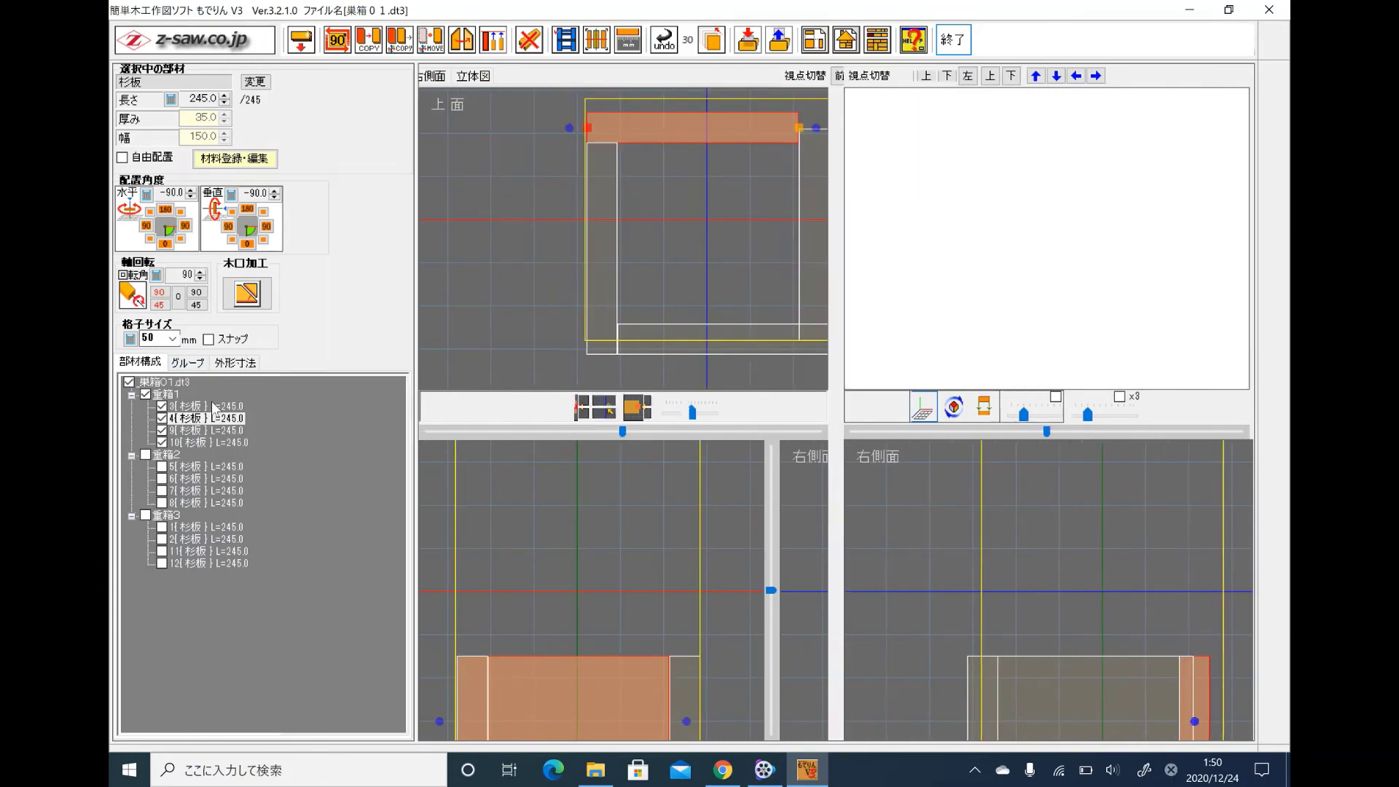
# Step: Move board 10 of 重箱1 back so it closes the right side between board 3 and board 4's back face
pyautogui.click(202, 430)
pyautogui.click(193, 442)
pyautogui.moveTo(672, 206); pyautogui.dragTo(685, 210)
# Step: Select the whole 重箱1 group and move it back in the top view to fit inside the yellow outline
pyautogui.click(161, 406)
pyautogui.click(162, 406)
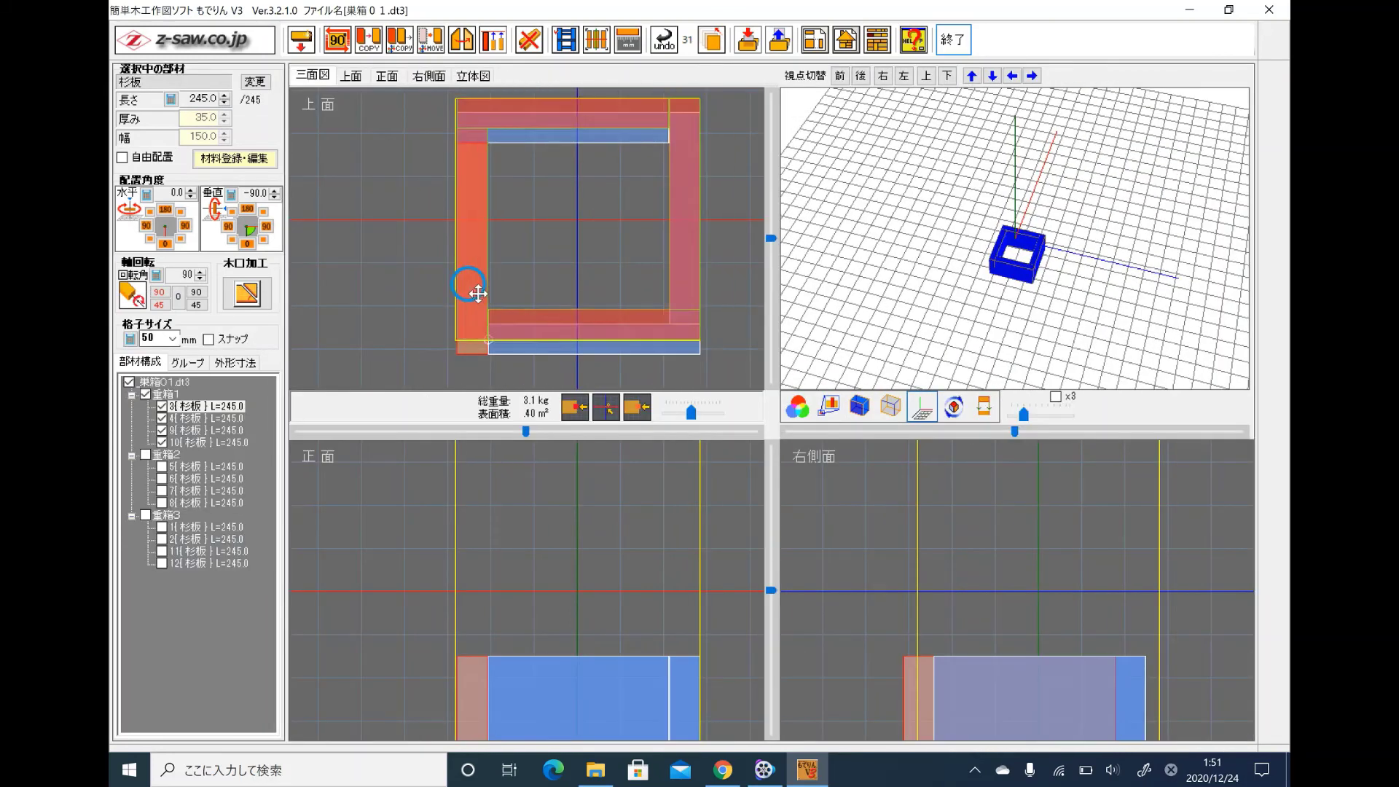
pyautogui.click(478, 294)
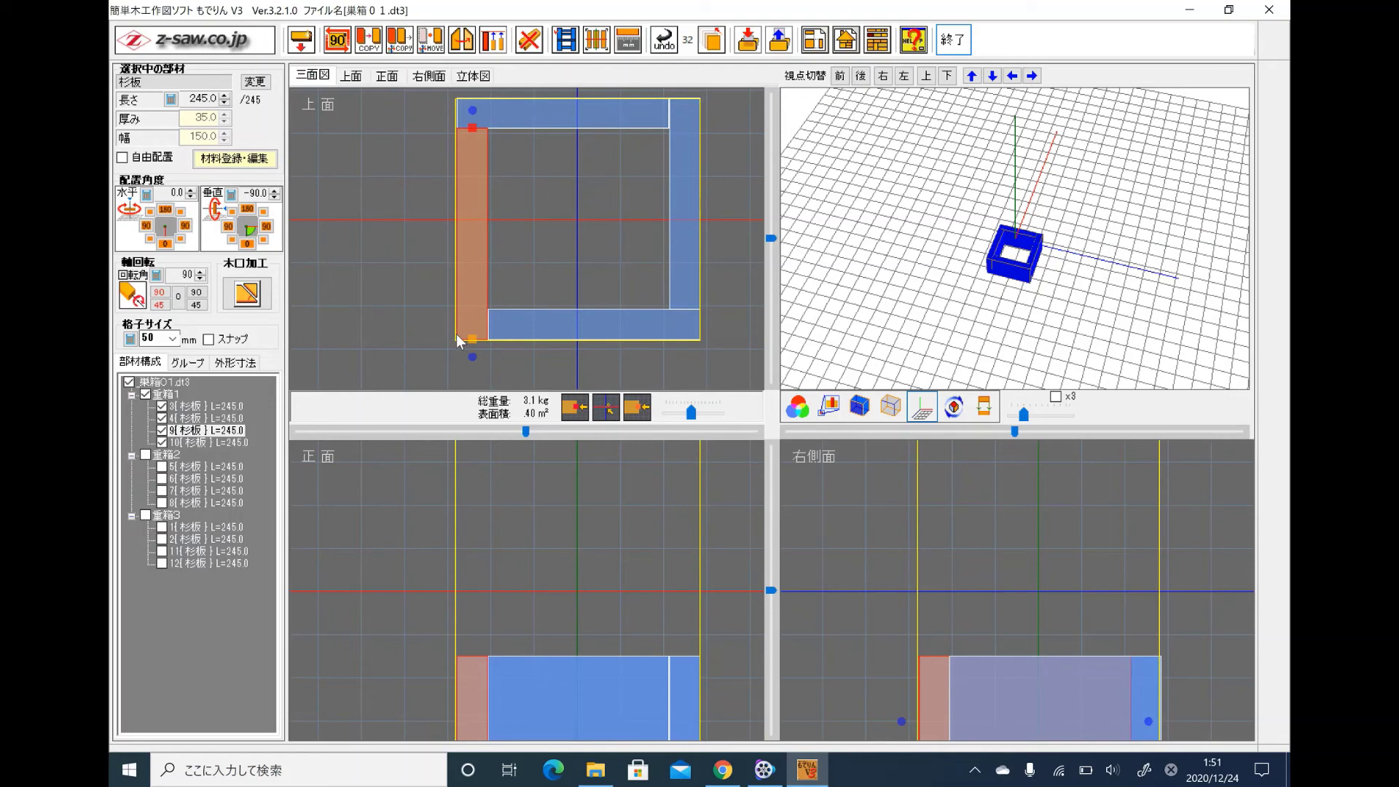
# Step: Show 重箱2 and 重箱3 together with 重箱1
pyautogui.click(175, 407)
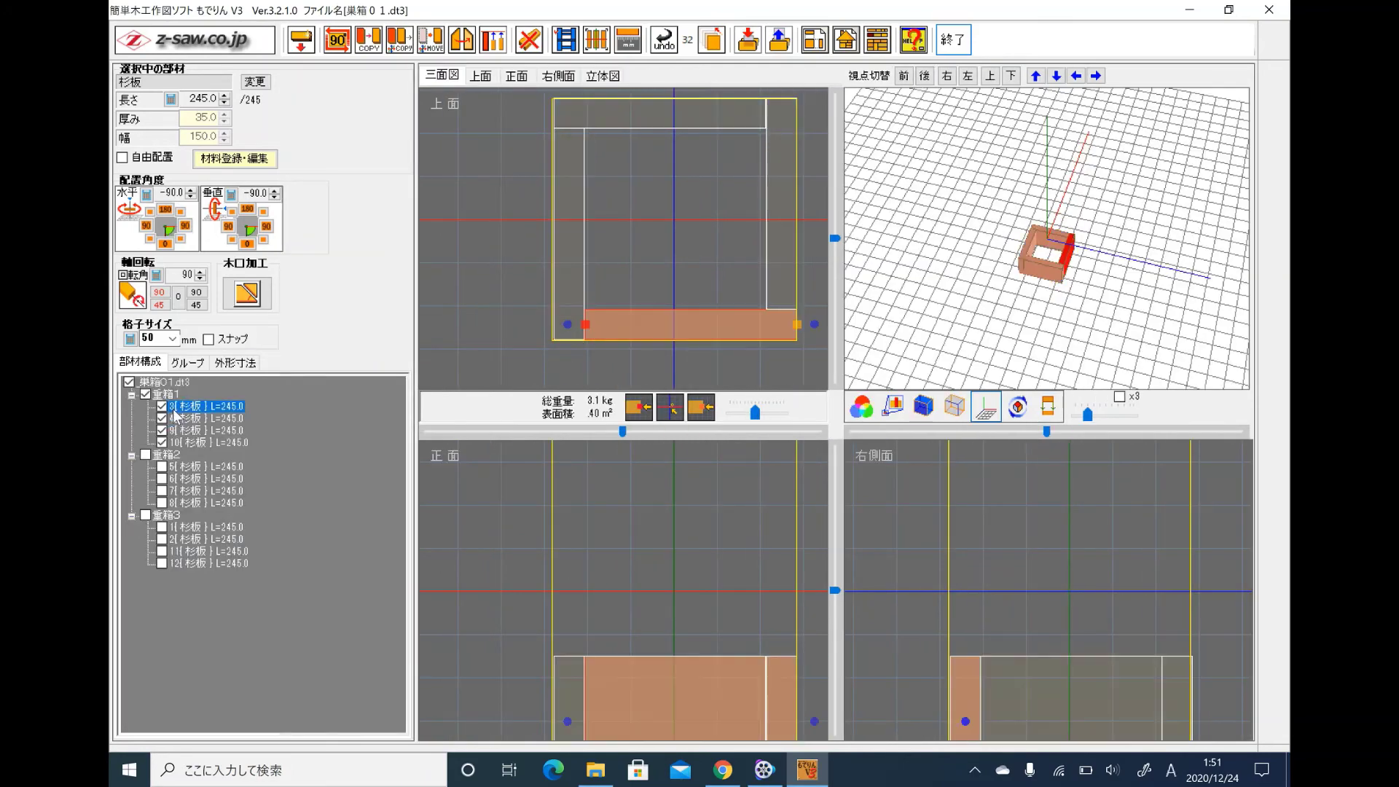
pyautogui.scroll(2, 358, 317)
pyautogui.scroll(1, 359, 317)
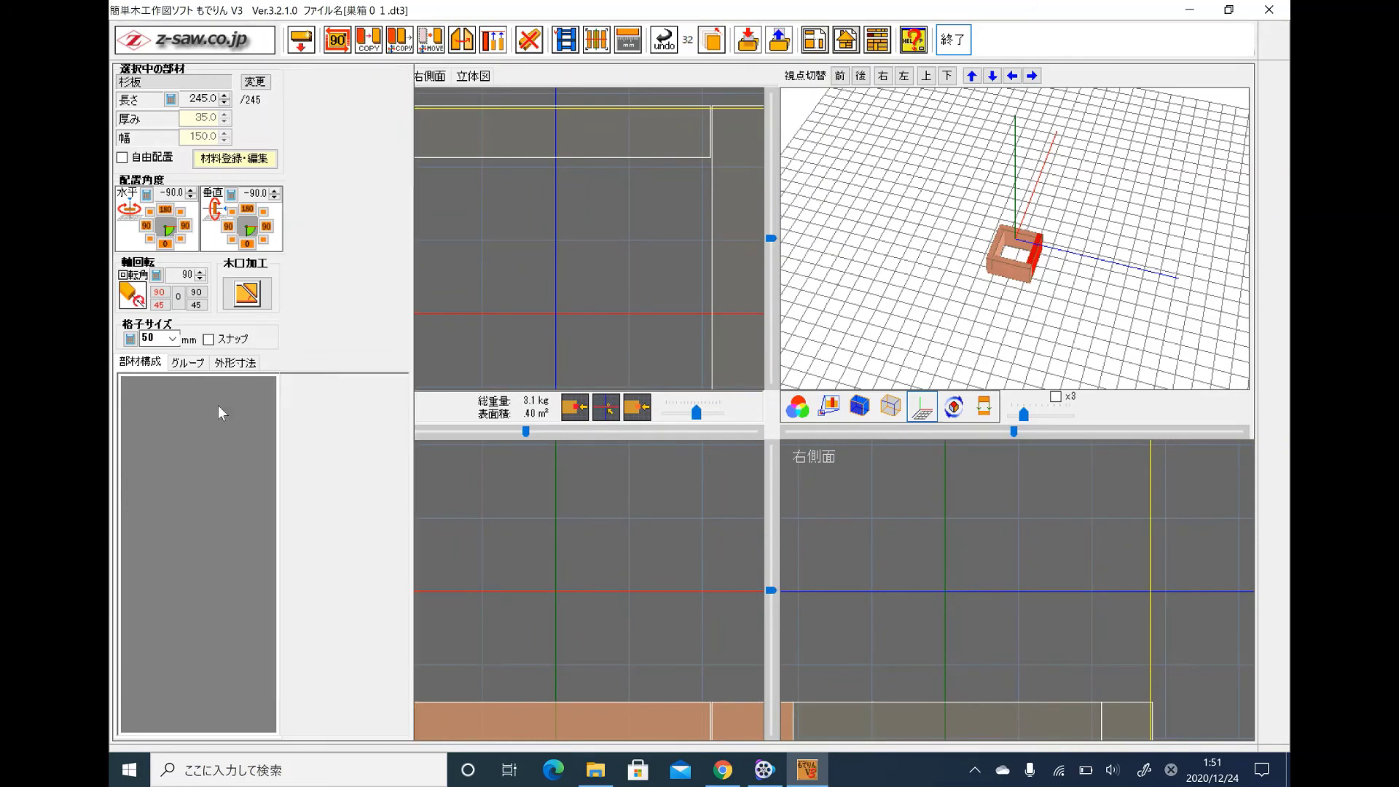
pyautogui.click(146, 455)
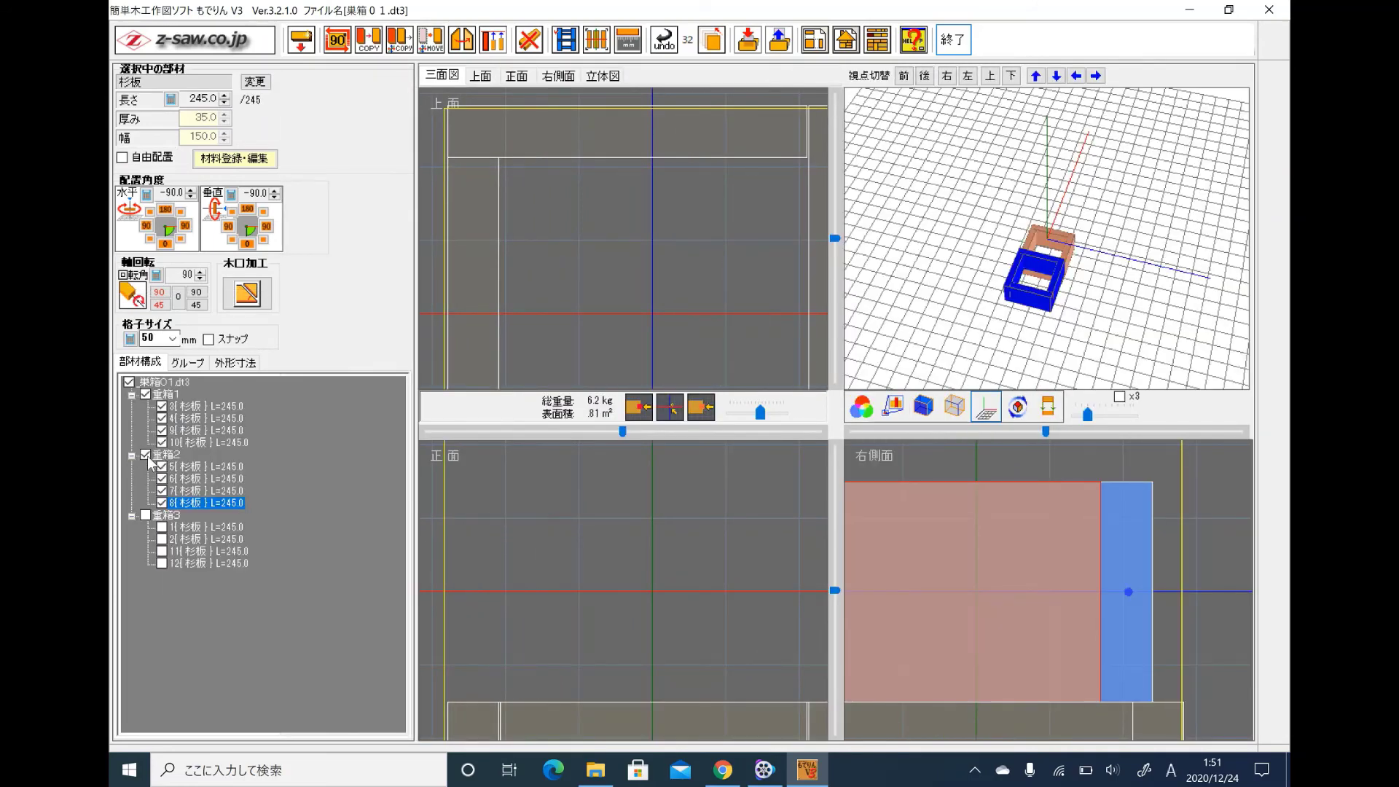
pyautogui.click(145, 515)
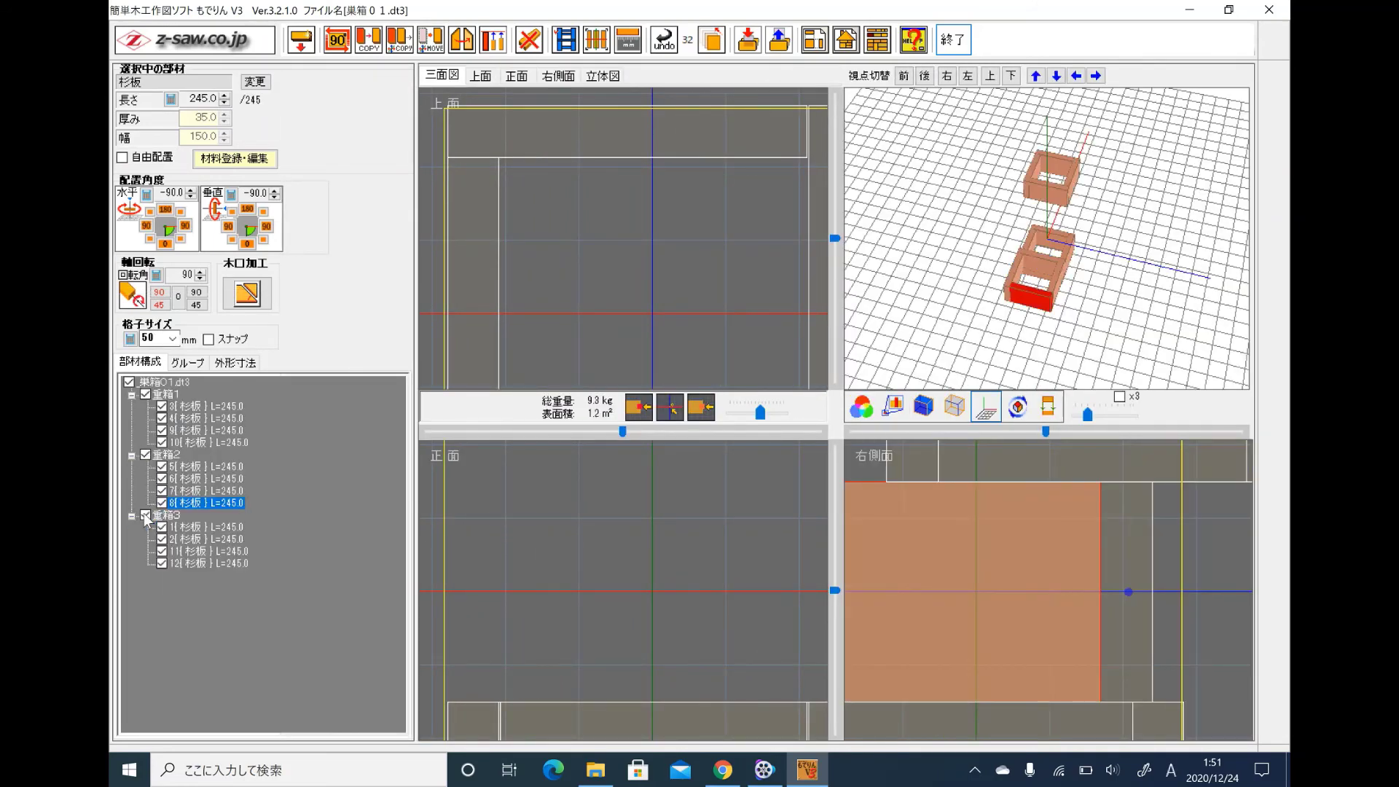
# Step: Select the whole 重箱1 group and nudge it in the top view so its outer left and back faces meet the yellow outline
pyautogui.click(163, 395)
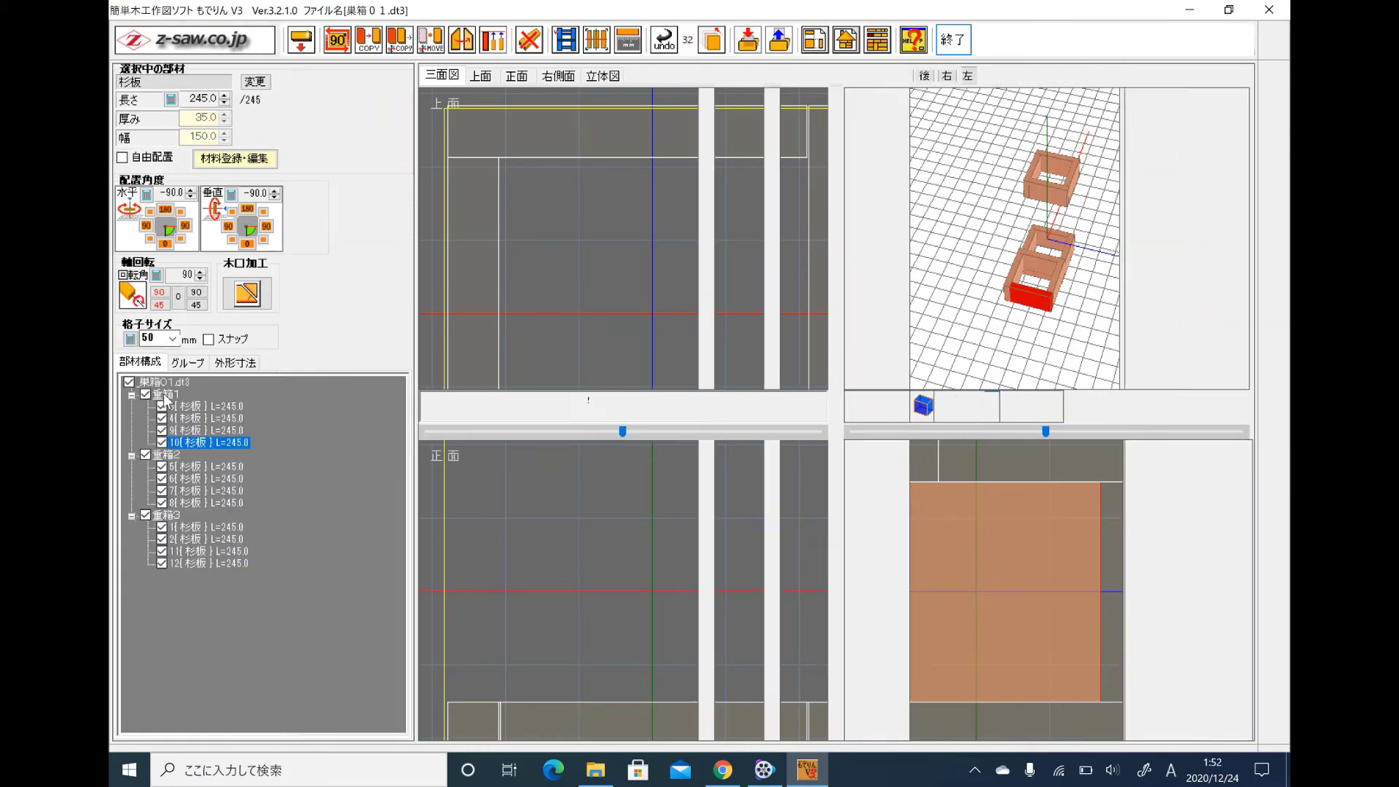
pyautogui.click(391, 292)
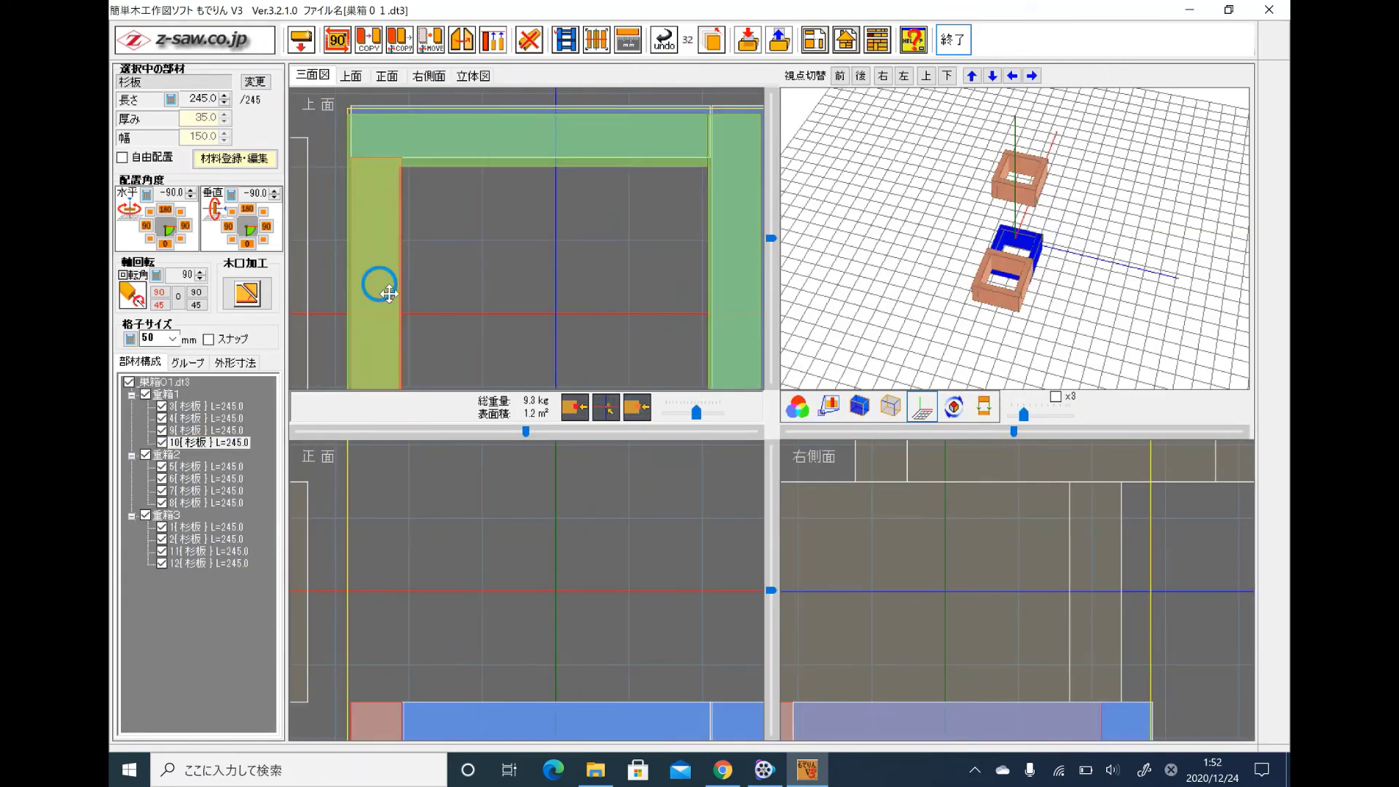
pyautogui.click(390, 297)
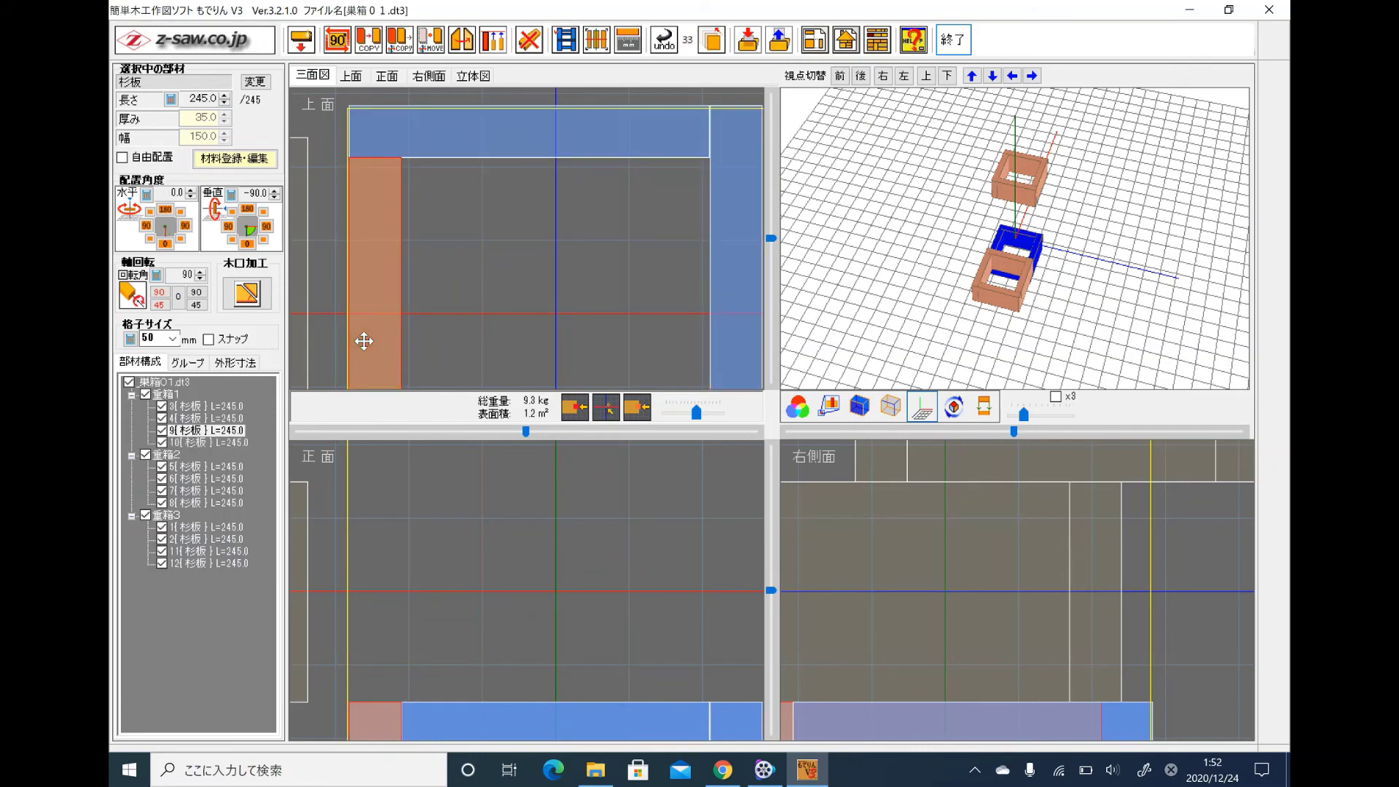
# Step: Select the whole 重箱2 group and move it in the top view until it sits exactly over 重箱1
pyautogui.click(172, 443)
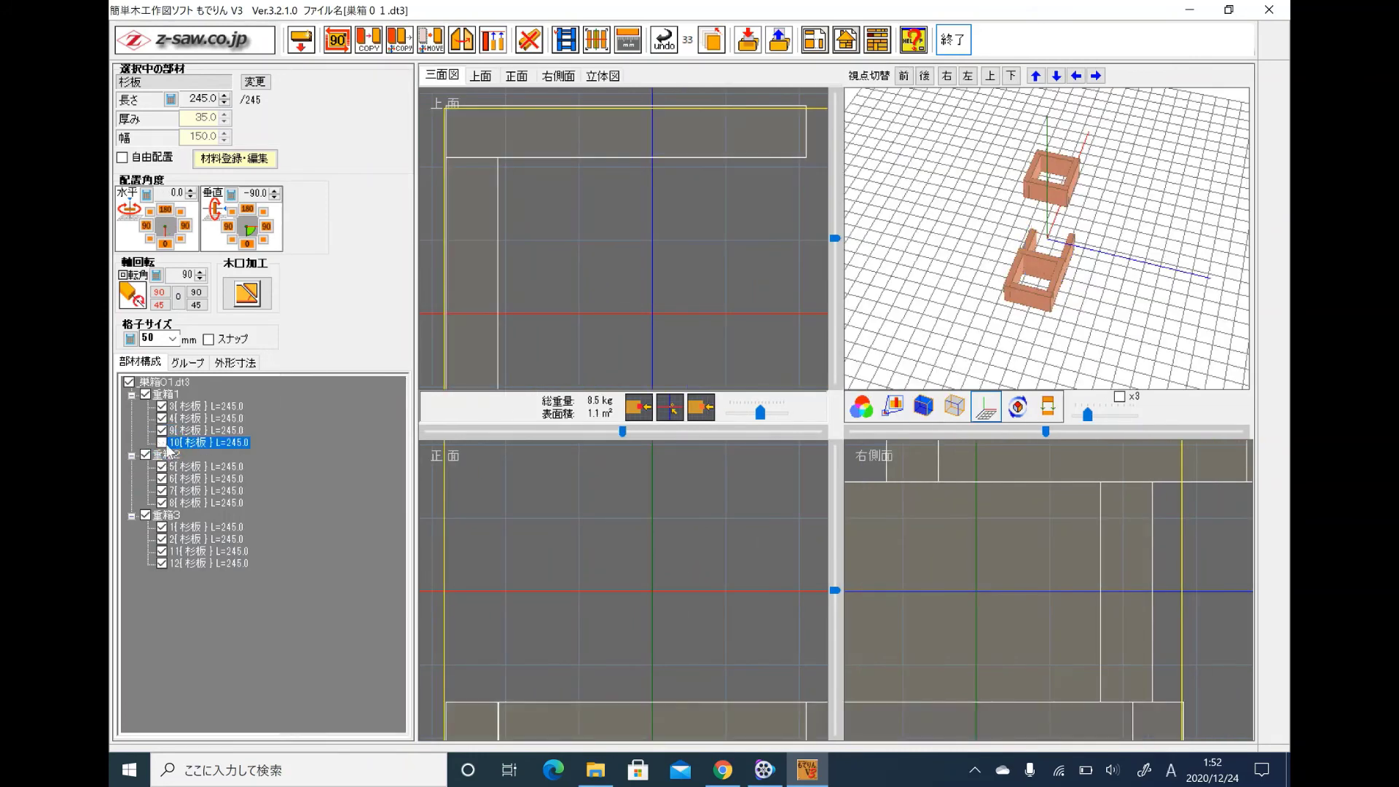
pyautogui.click(173, 456)
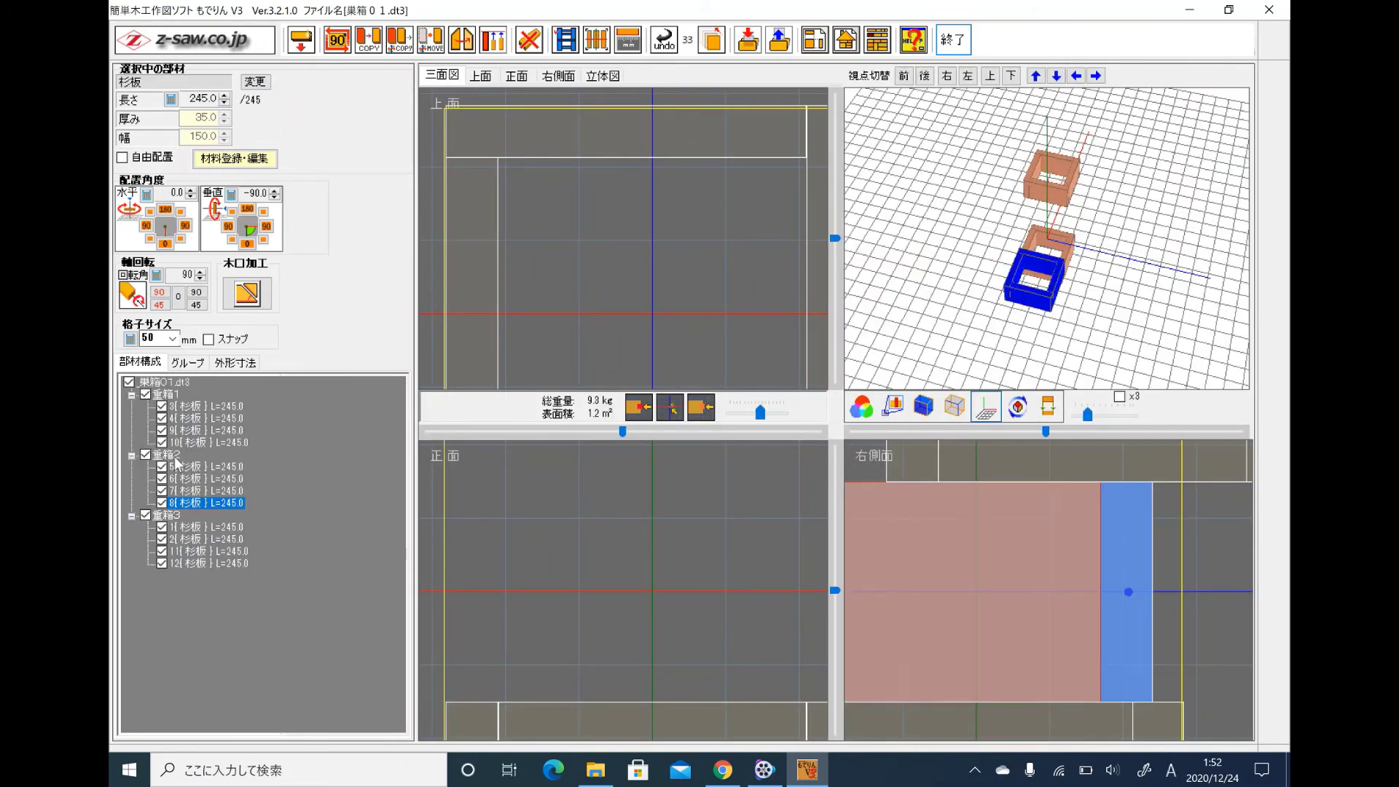
pyautogui.scroll(-4, 513, 331)
pyautogui.moveTo(414, 318); pyautogui.dragTo(625, 305)
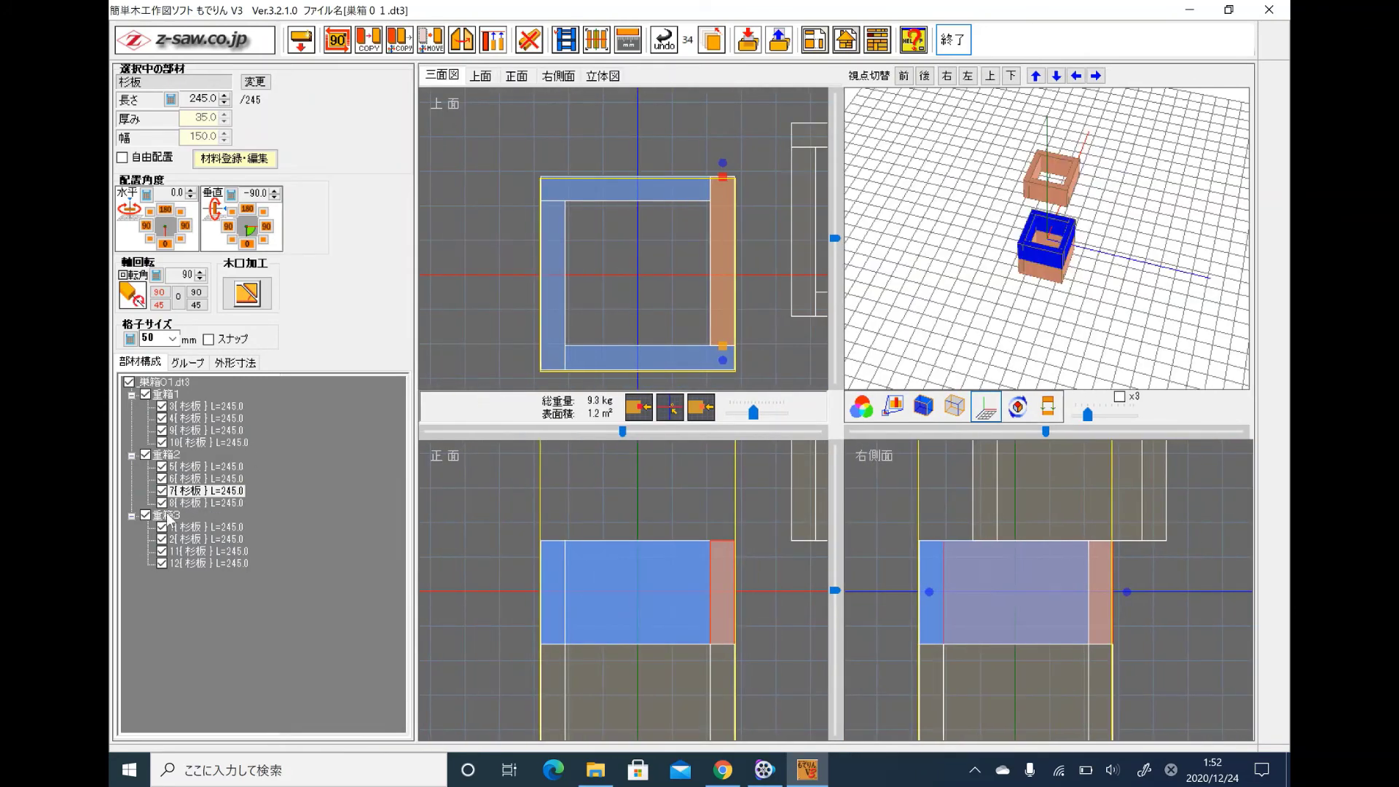
# Step: Select the whole 重箱3 group and move it in the top view so it lines up exactly above 重箱2
pyautogui.click(166, 516)
pyautogui.moveTo(701, 253)
pyautogui.mouseDown()
pyautogui.moveTo(496, 314)
pyautogui.moveTo(409, 293)
pyautogui.moveTo(305, 339)
pyautogui.mouseUp()
pyautogui.click(631, 271)
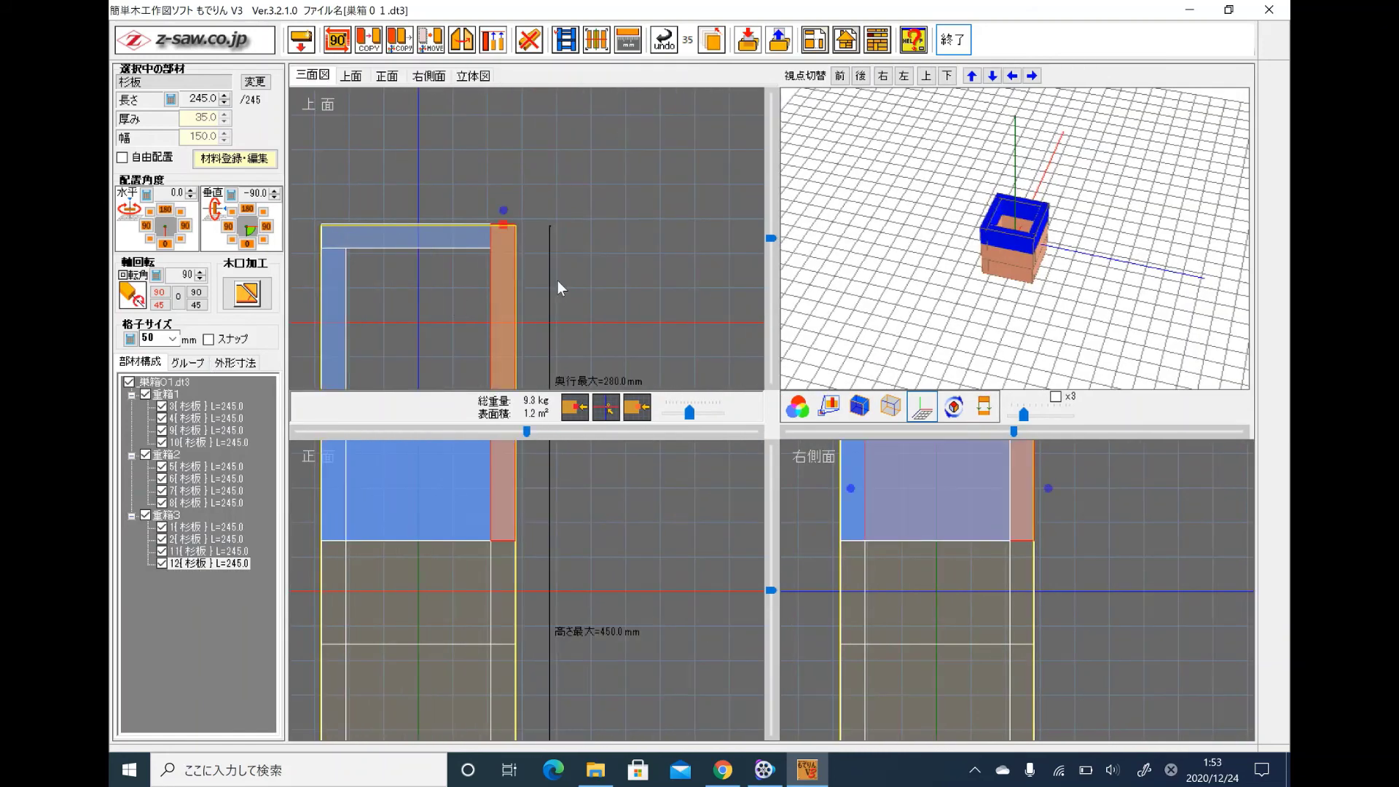
pyautogui.scroll(-2, 558, 284)
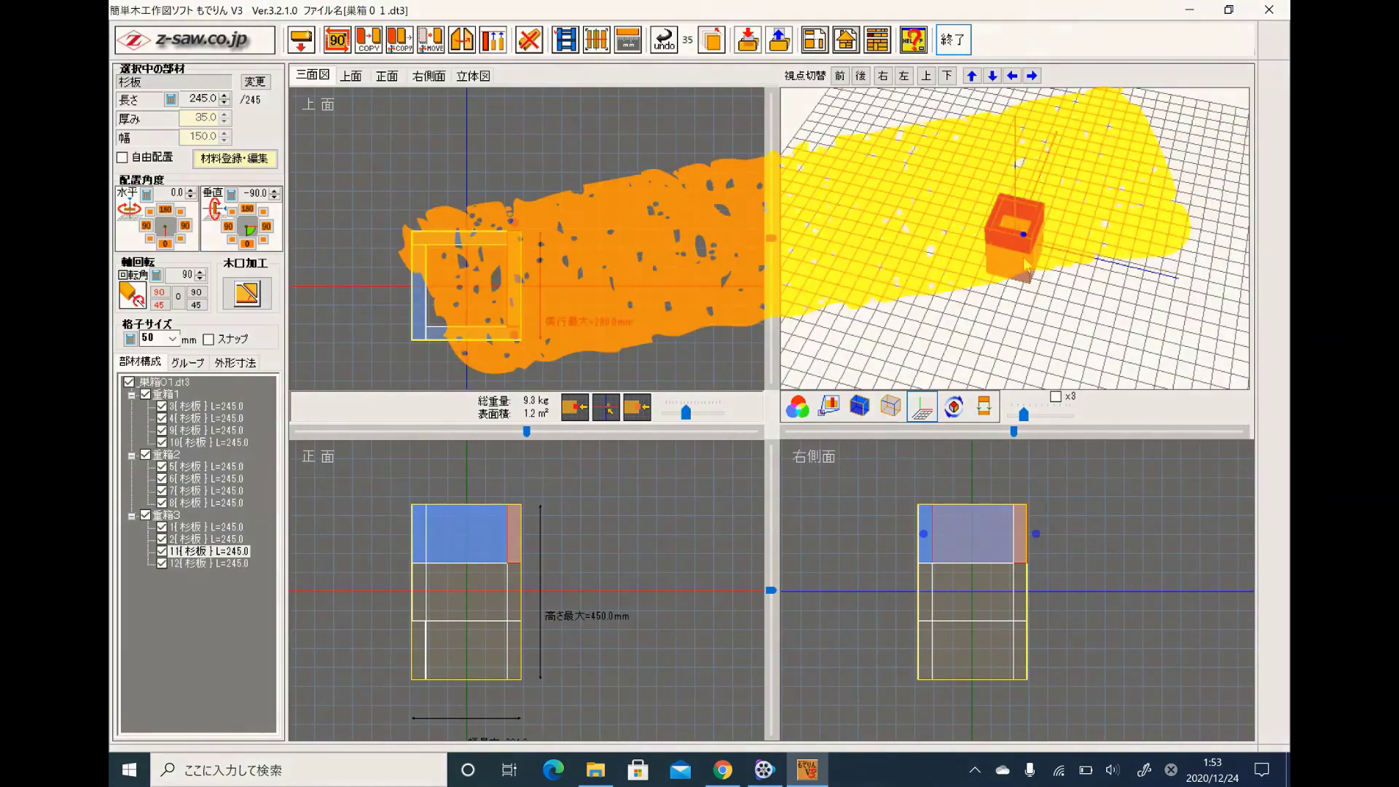
# Step: Inspect the three stacked boxes up close in the 3D view from a low side angle
pyautogui.scroll(-5, 904, 344)
pyautogui.scroll(8, 1011, 315)
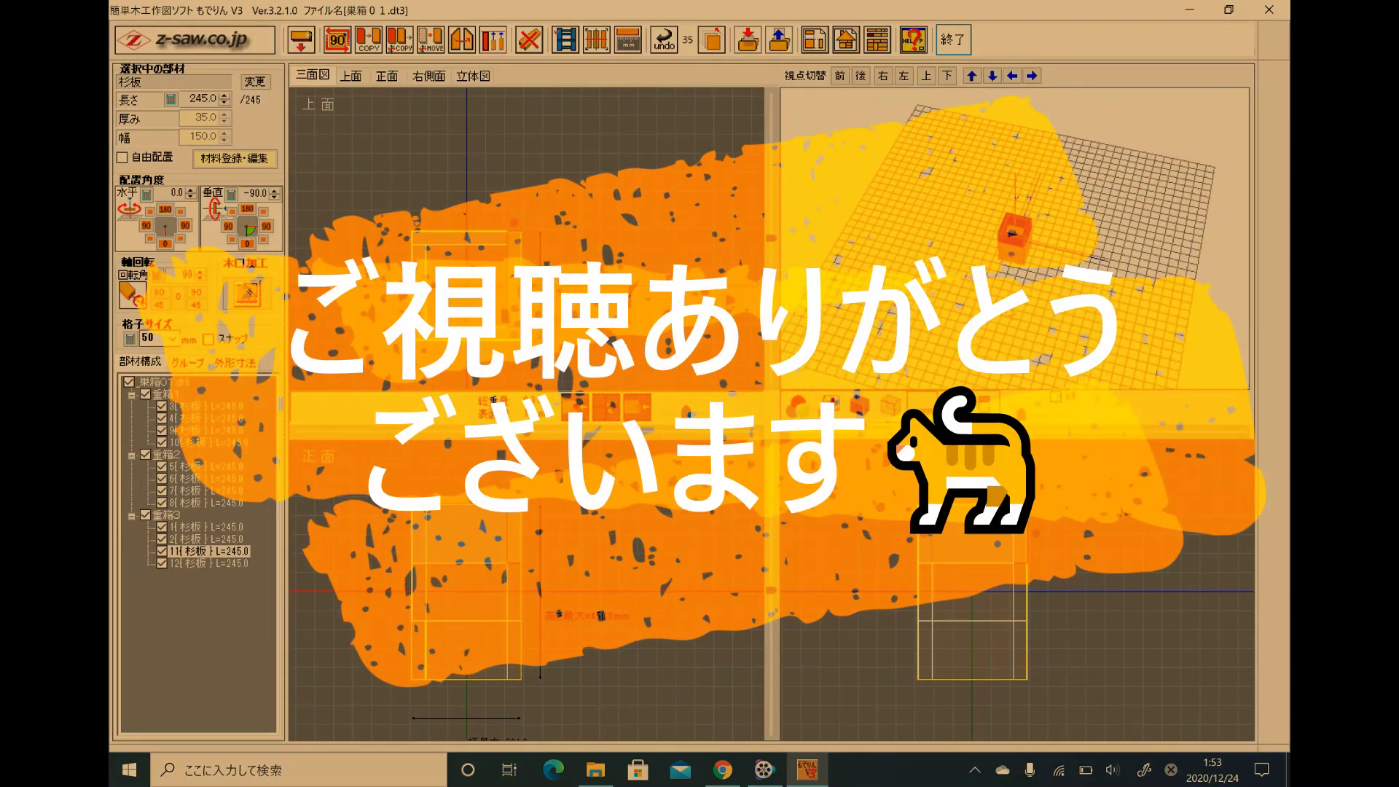
pyautogui.scroll(5, 1016, 233)
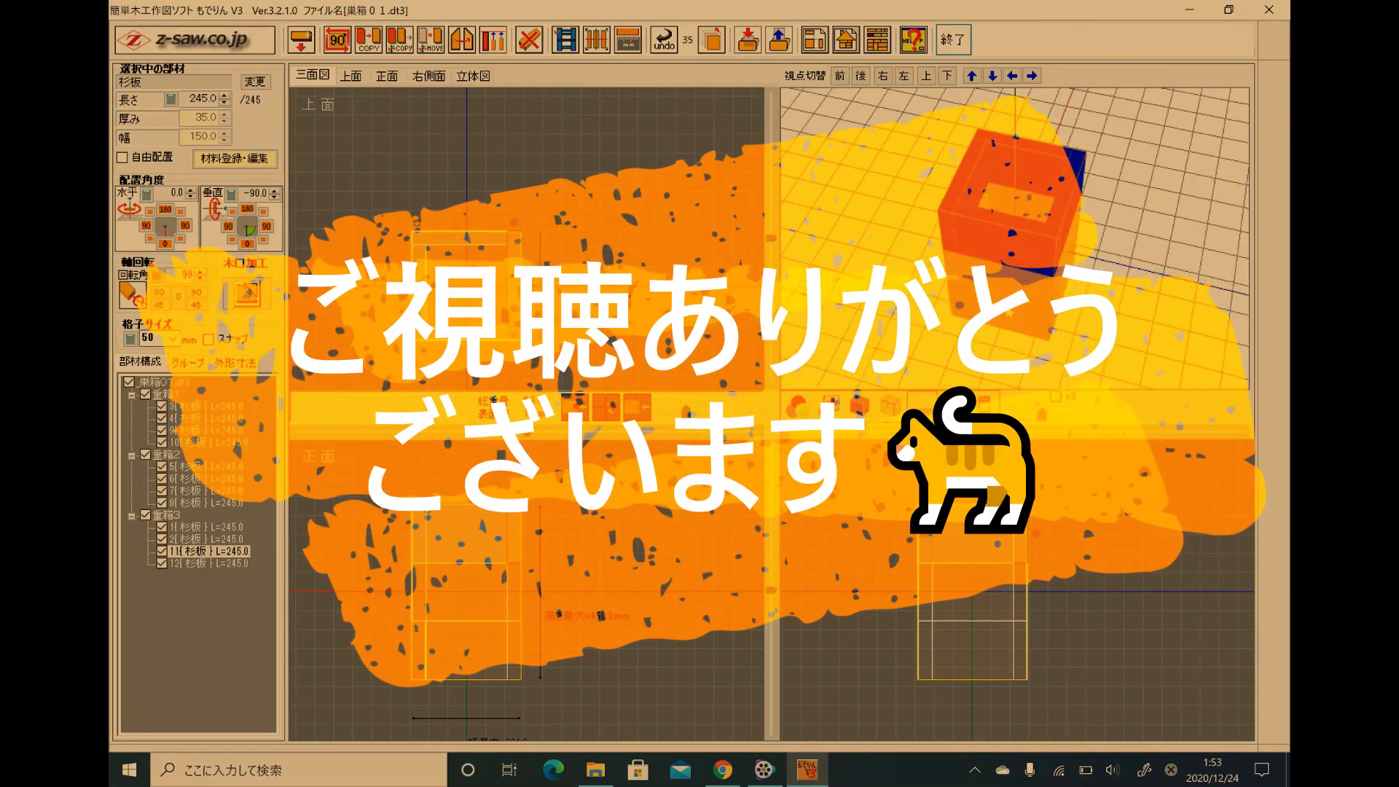
pyautogui.moveTo(955, 354); pyautogui.dragTo(690, 319)
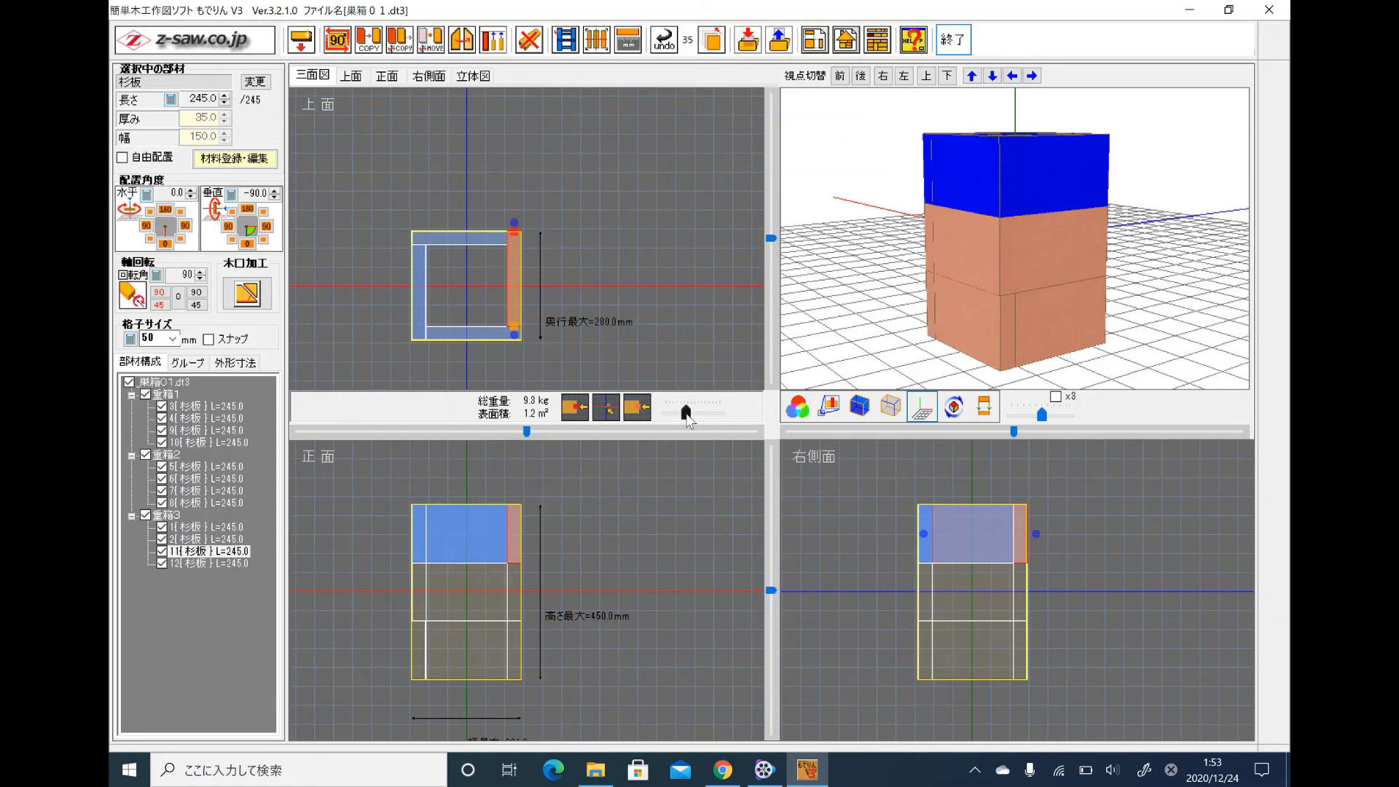